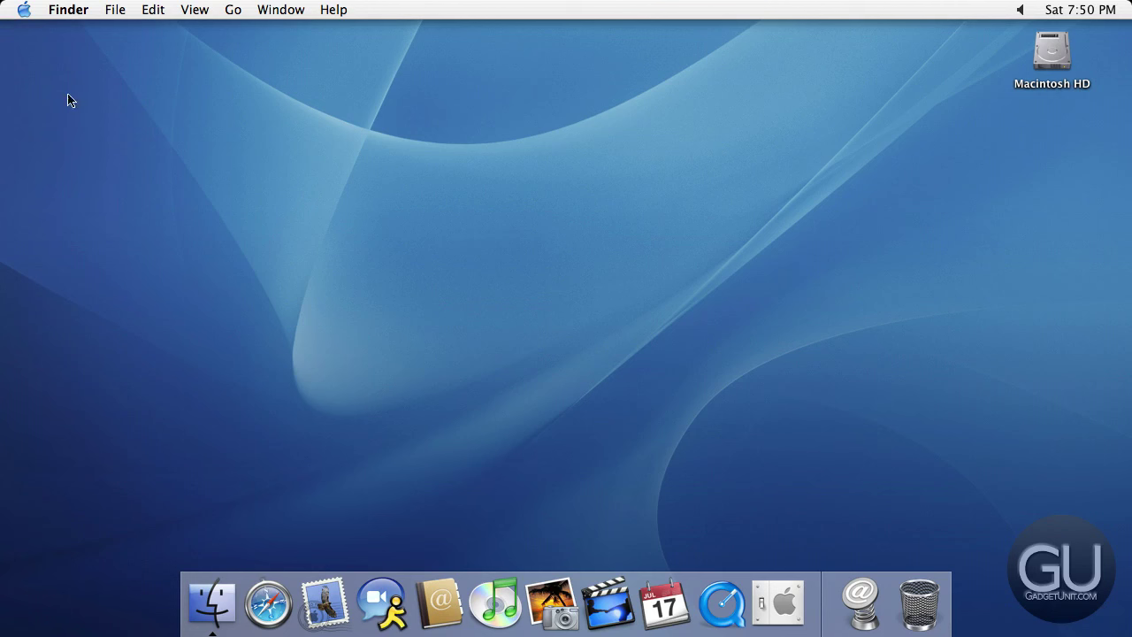
# Open the Apple menu from the Apple logo in the Finder menu bar.
pyautogui.click(24, 11)
# View About This Mac (Mac OS X 10.3, 2.44 GHz PowerPC G3, 512 MB), close it, and select Macintosh HD.
pyautogui.click(26, 34)
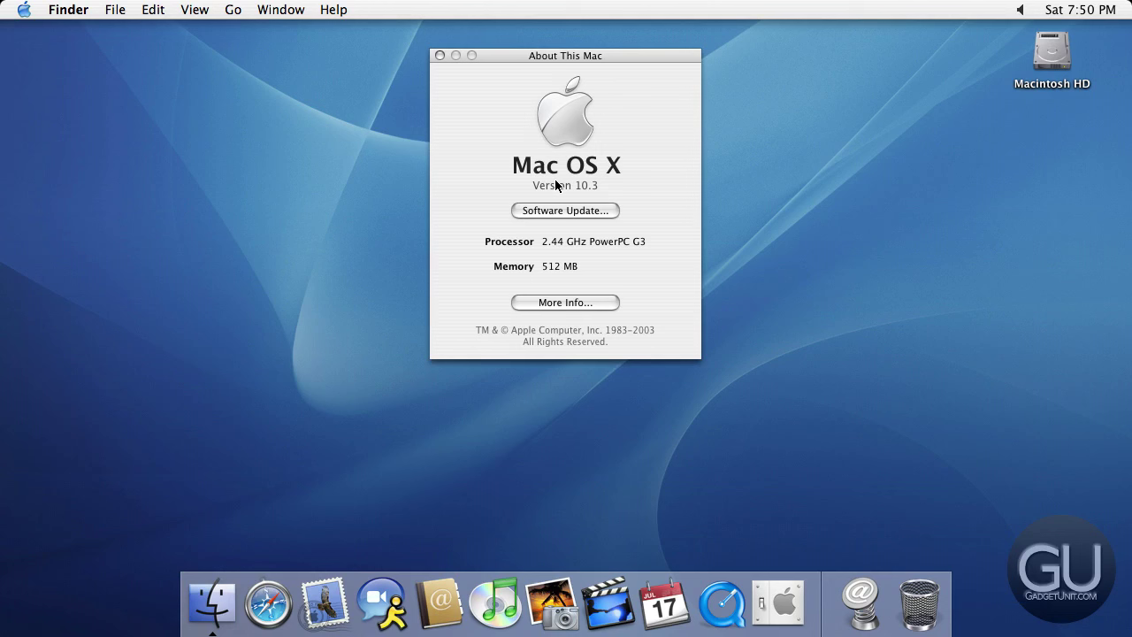
pyautogui.click(439, 55)
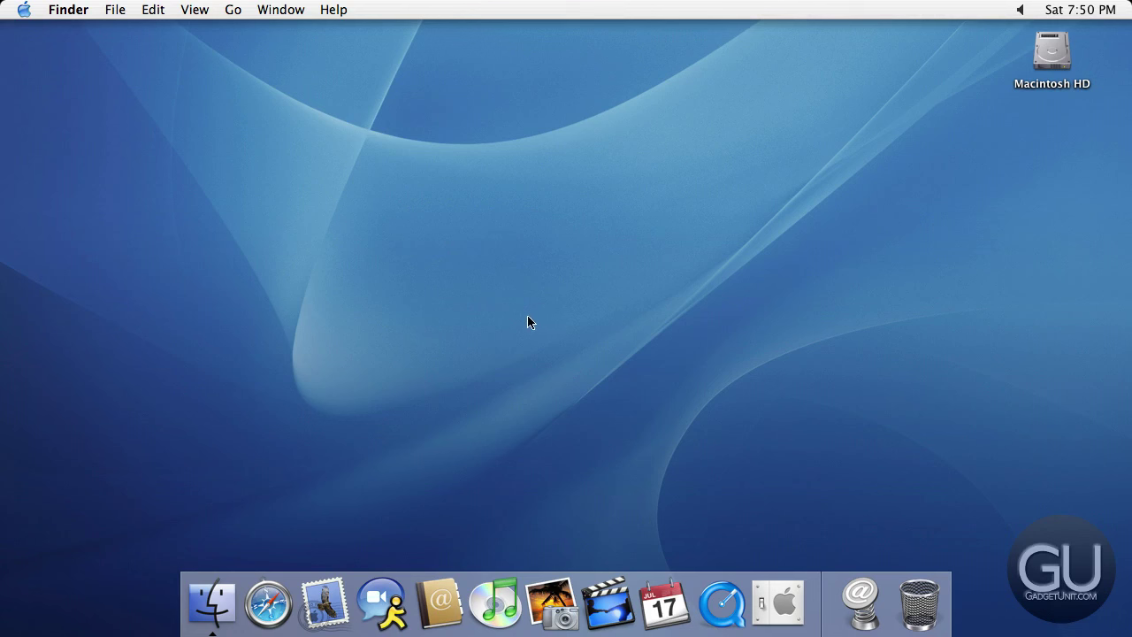
pyautogui.click(1041, 44)
# Open Macintosh HD in a window, recheck About This Mac, then hide the toolbar and sidebar.
pyautogui.doubleClick(1040, 43)
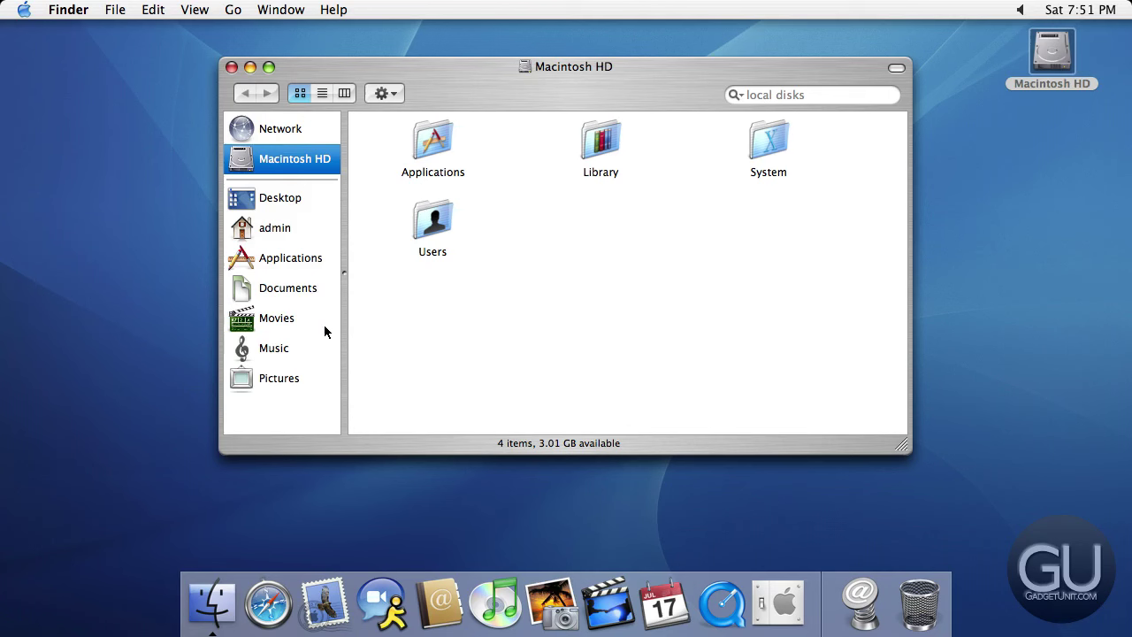
pyautogui.click(25, 12)
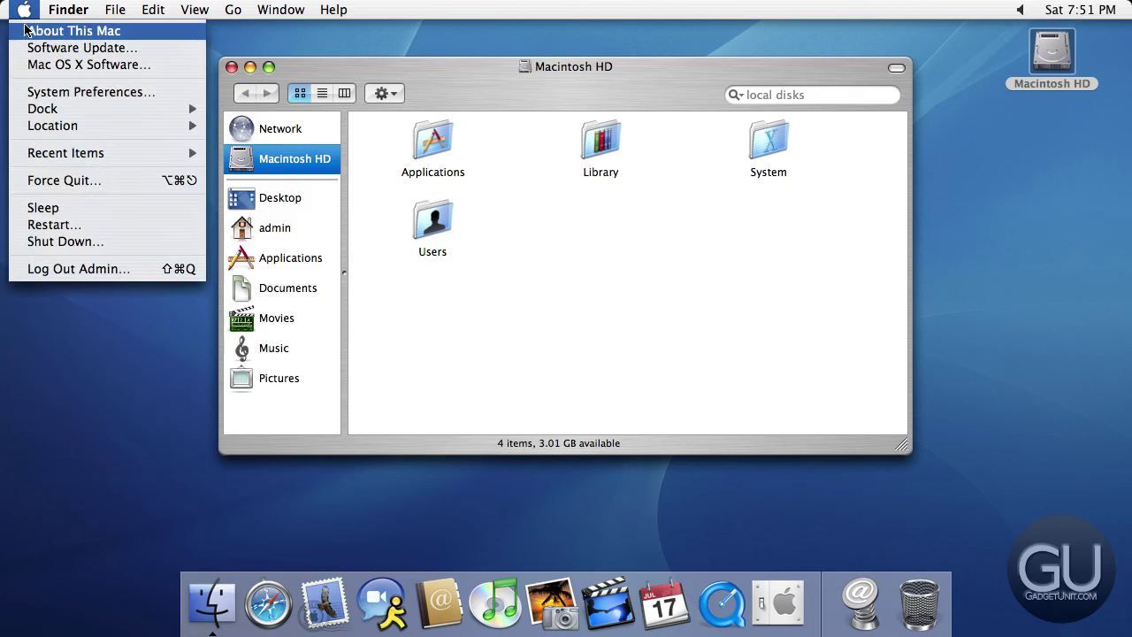
pyautogui.click(26, 31)
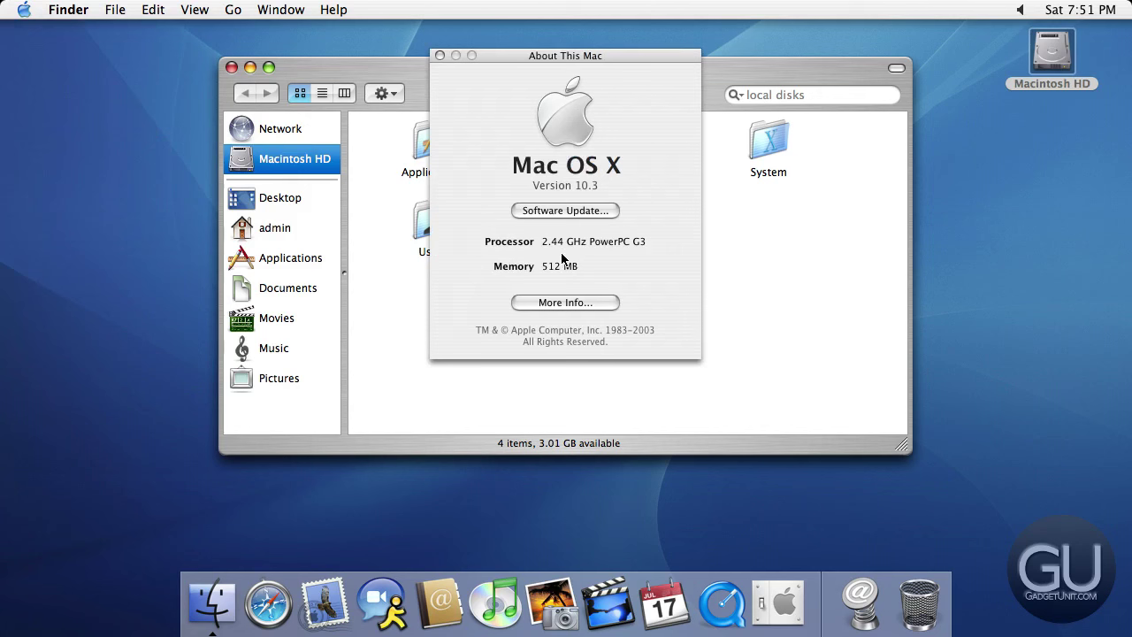
pyautogui.click(439, 54)
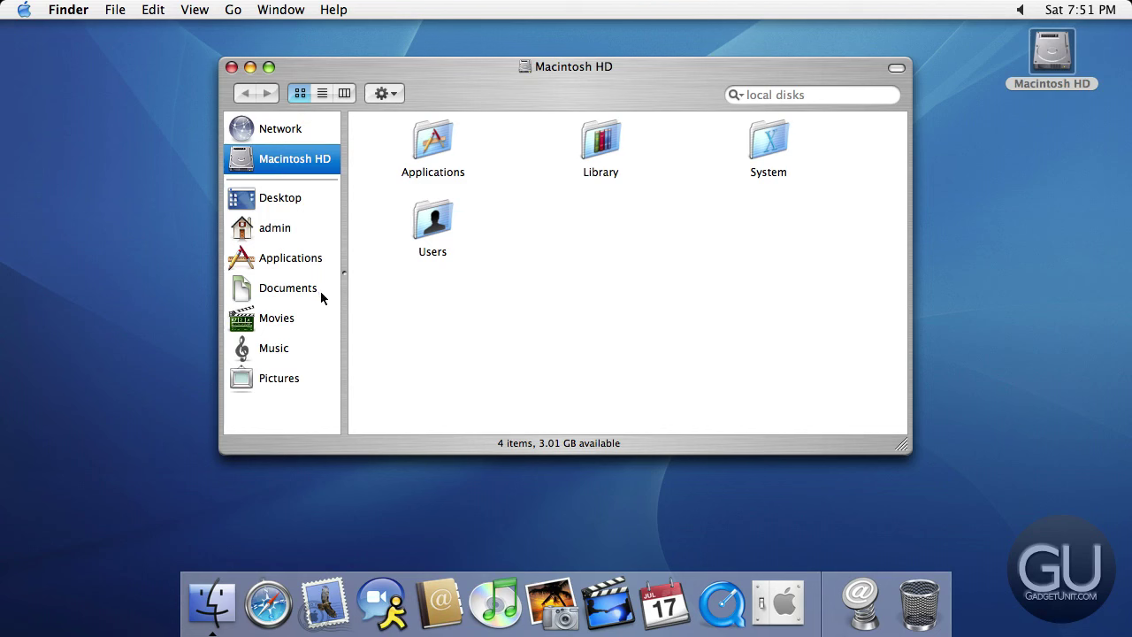
pyautogui.click(897, 68)
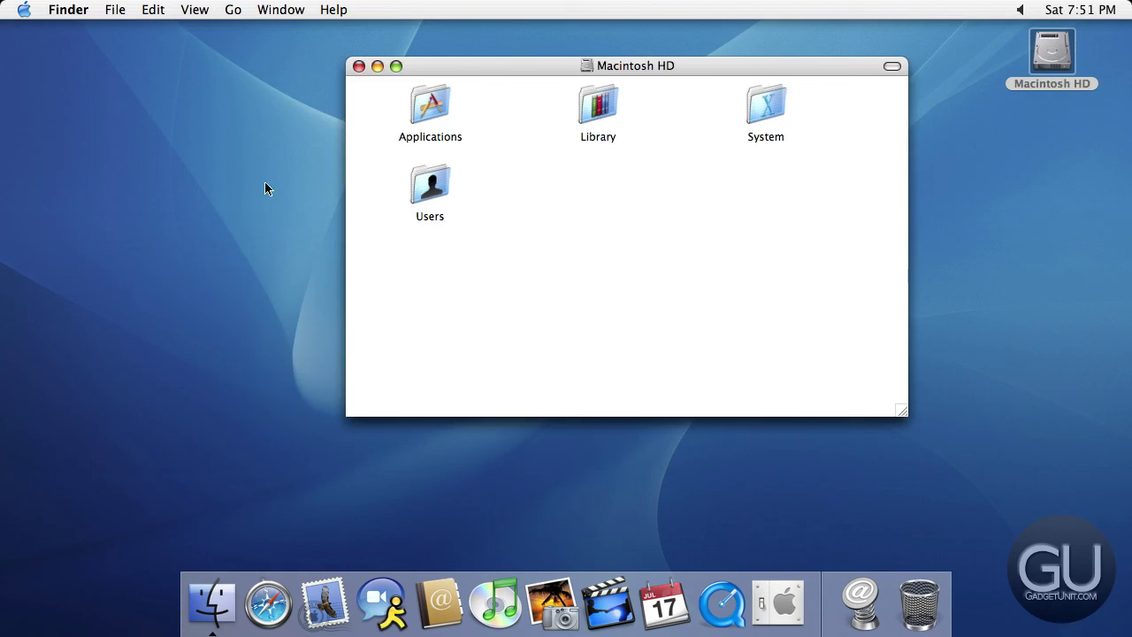
# Restore the toolbar and sidebar, then browse the Desktop, admin and Applications folders.
pyautogui.click(891, 67)
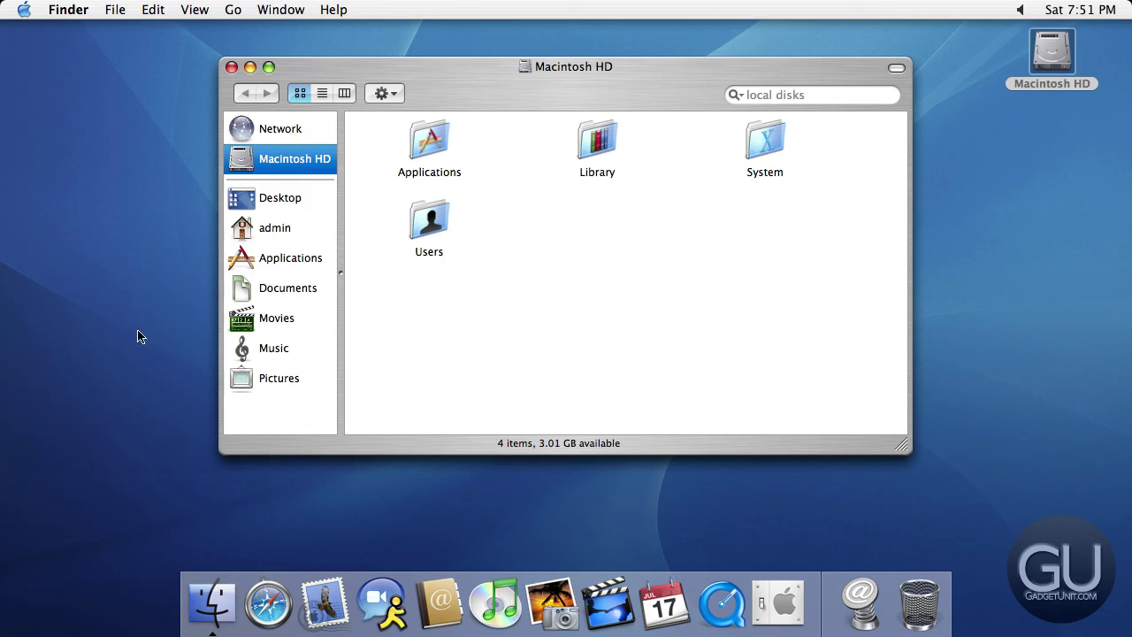
pyautogui.click(322, 196)
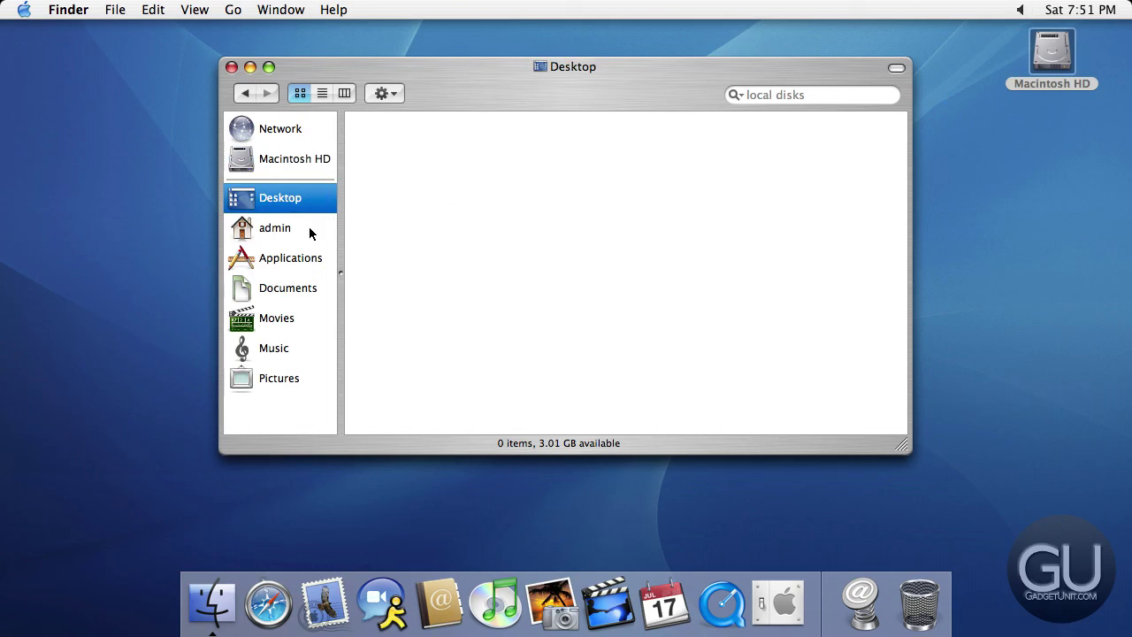
pyautogui.click(308, 226)
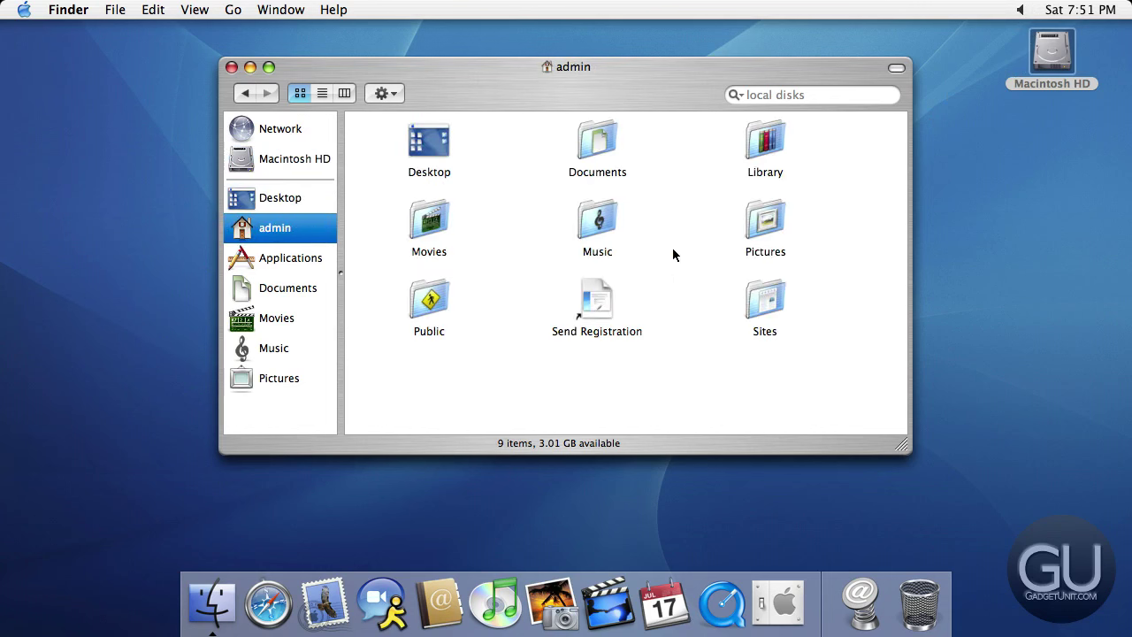
pyautogui.click(296, 258)
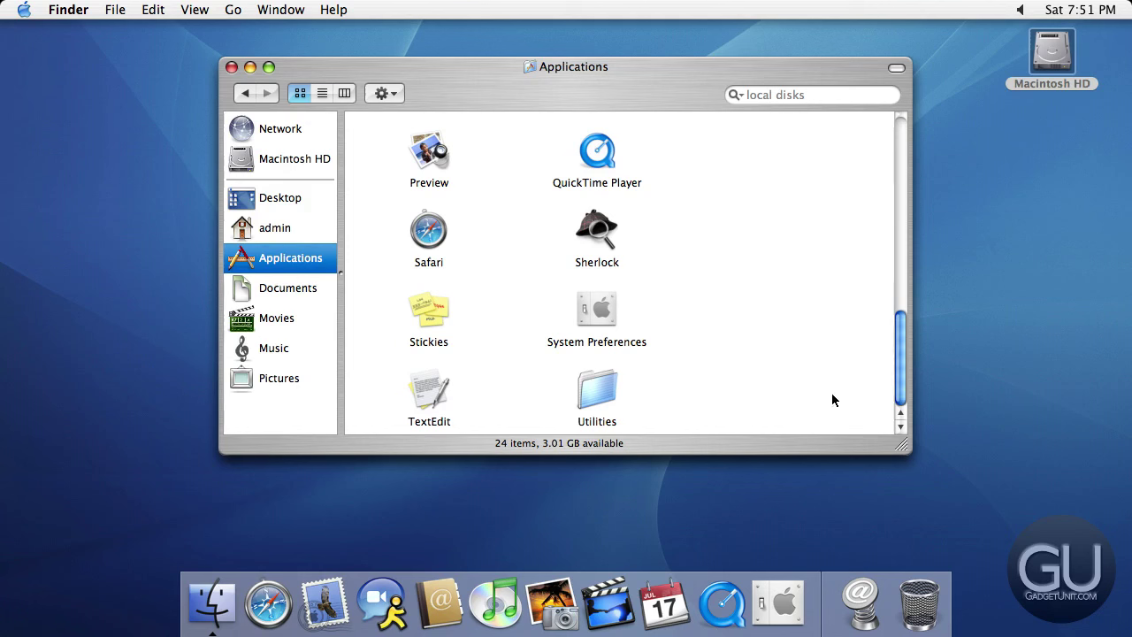
# Scroll through Applications and switch the window to list view.
pyautogui.scroll(10, 895, 345)
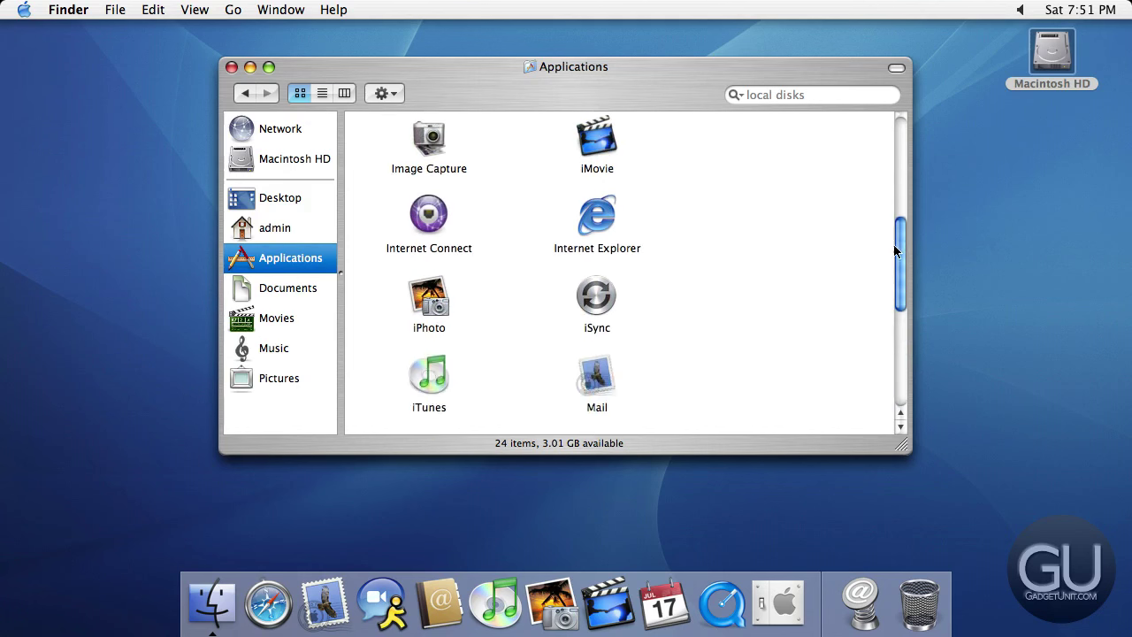
pyautogui.scroll(6, 895, 134)
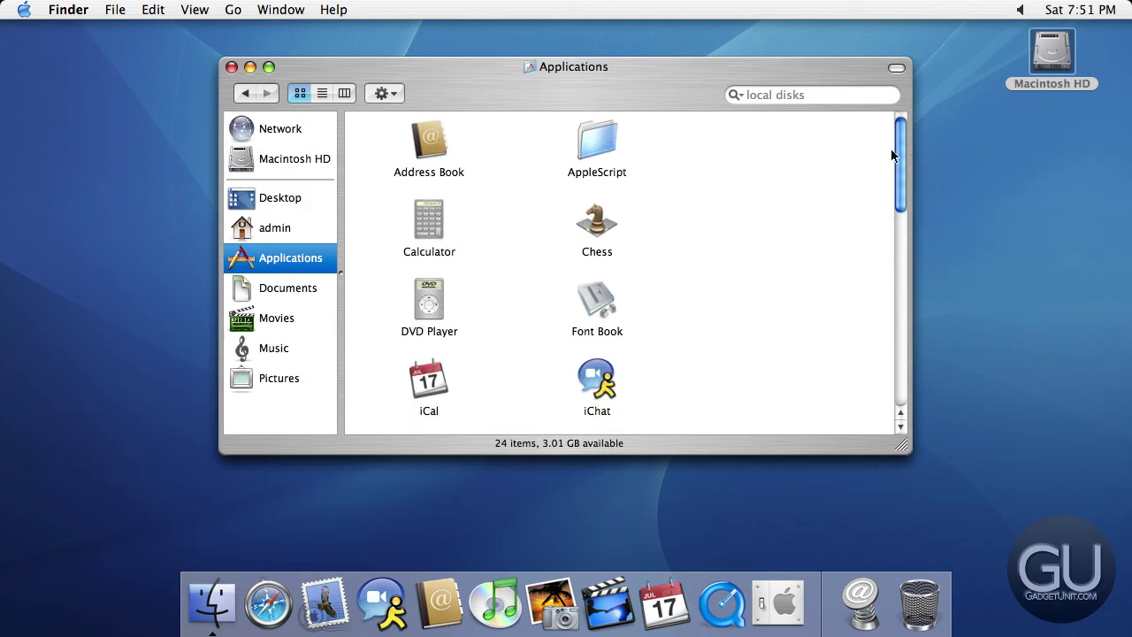
pyautogui.scroll(-14, 892, 155)
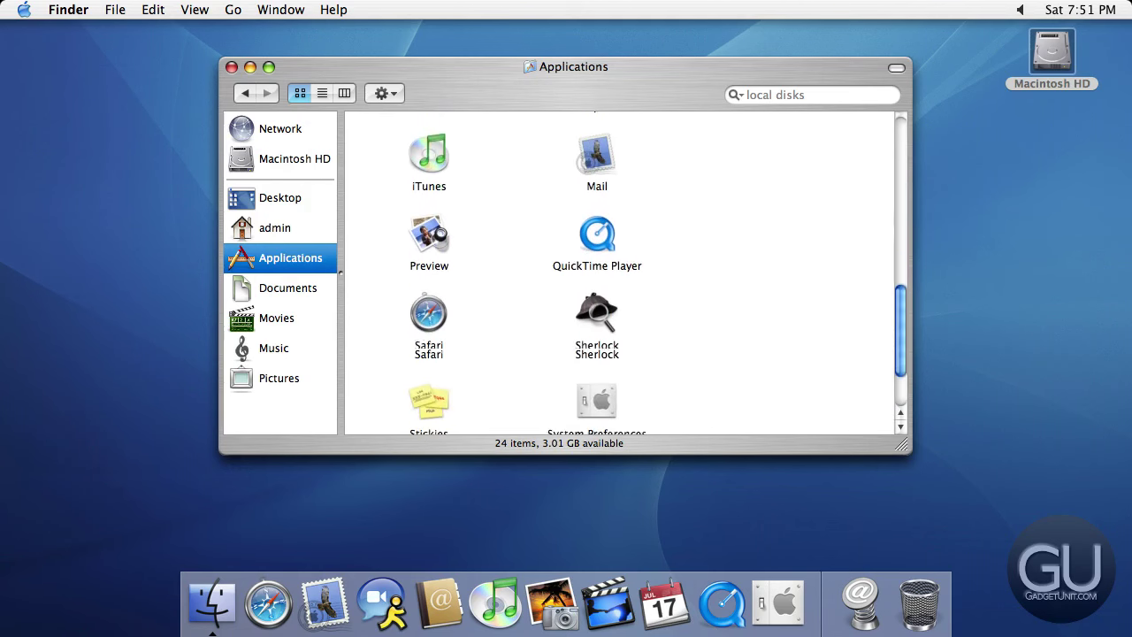
pyautogui.scroll(-2, 619, 274)
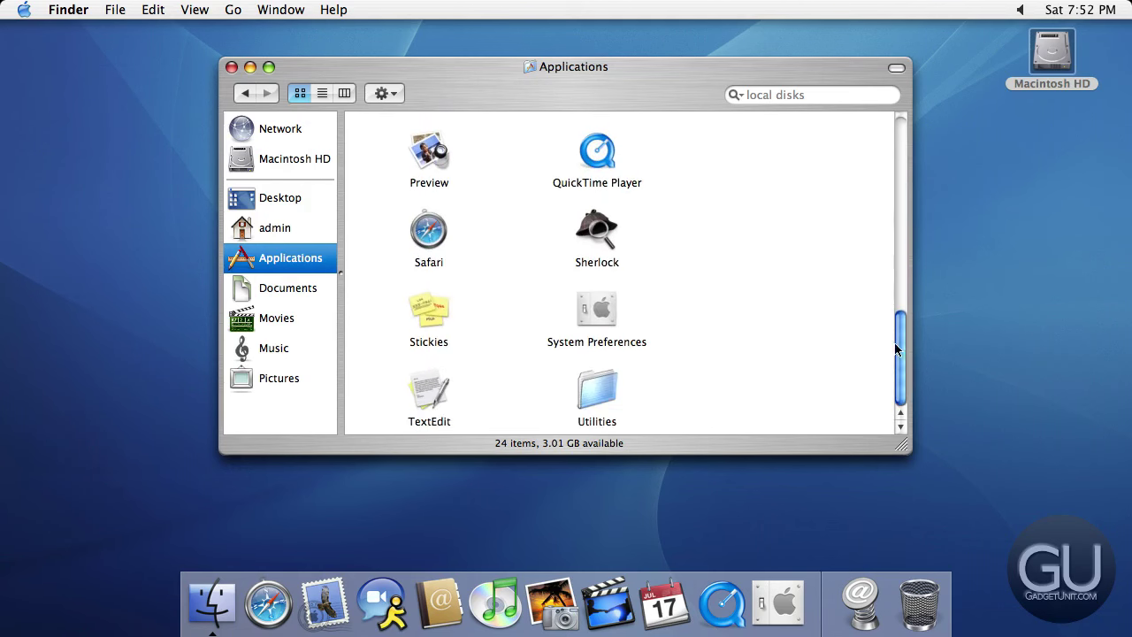
pyautogui.click(320, 92)
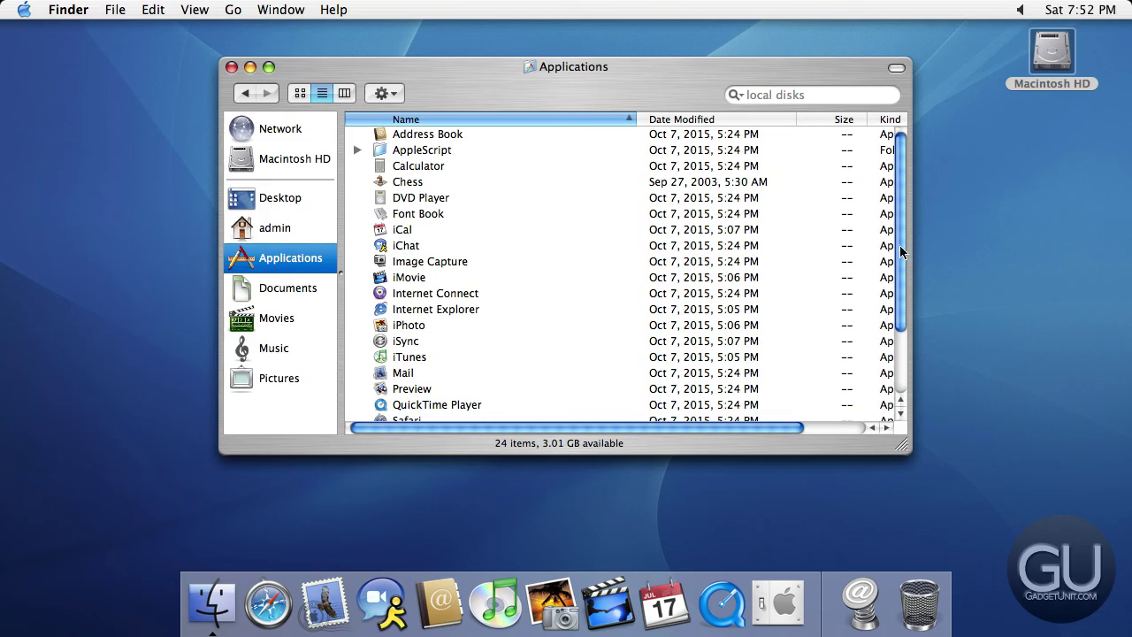
pyautogui.scroll(-10, 900, 245)
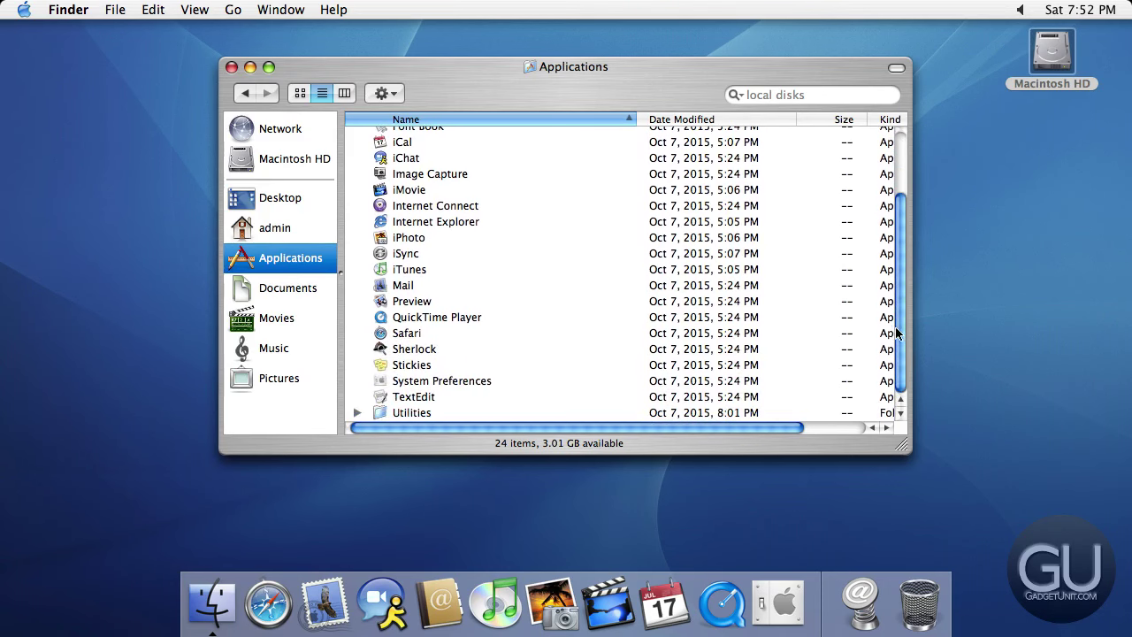
pyautogui.scroll(10, 896, 333)
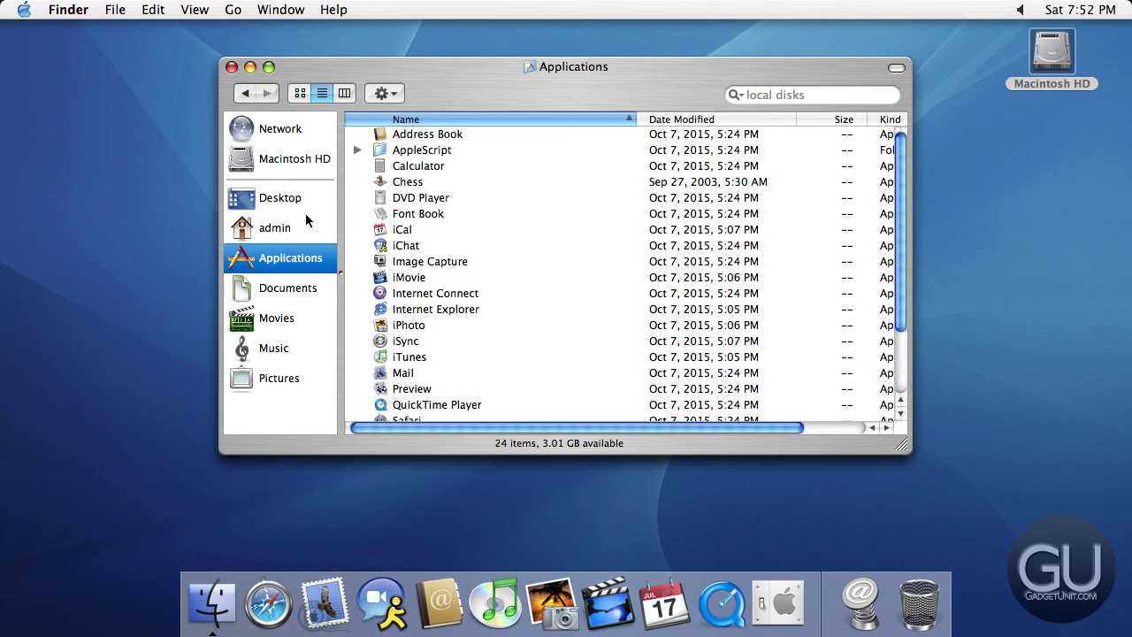
# Browse the Documents, Movies, Music and Pictures folders, then close the window.
pyautogui.click(308, 290)
pyautogui.click(303, 320)
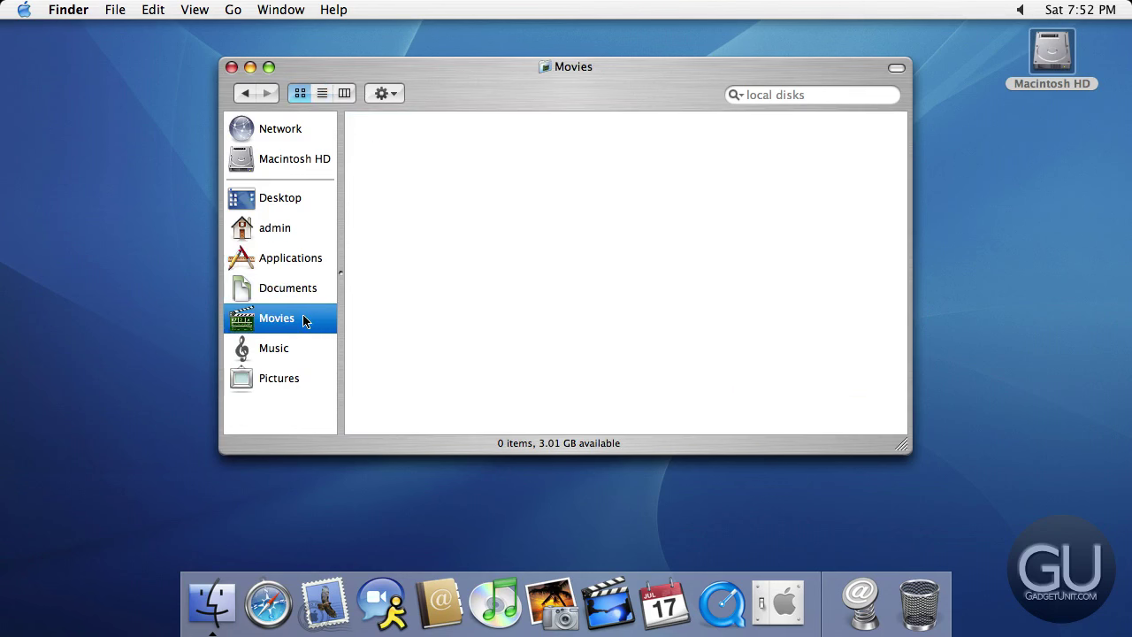
pyautogui.click(291, 354)
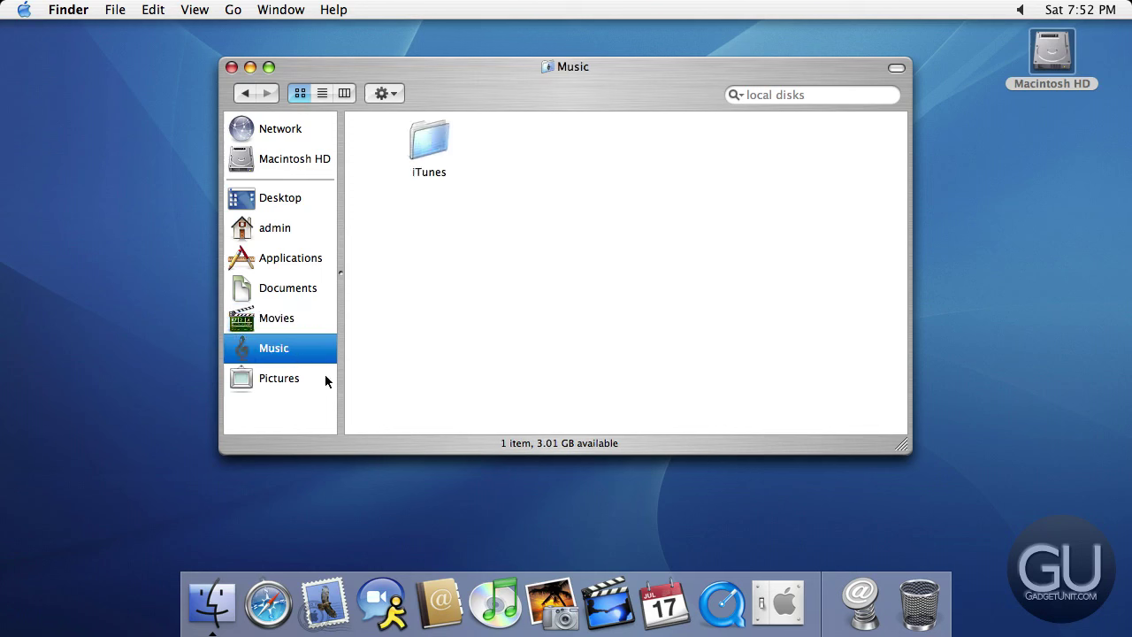
pyautogui.click(322, 379)
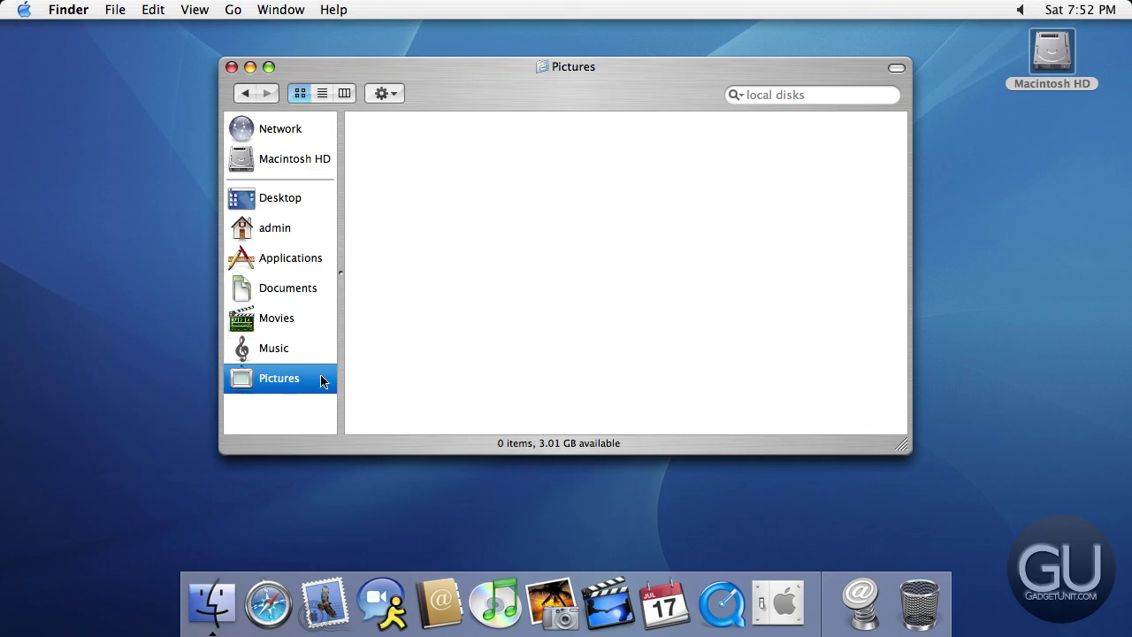
pyautogui.click(233, 68)
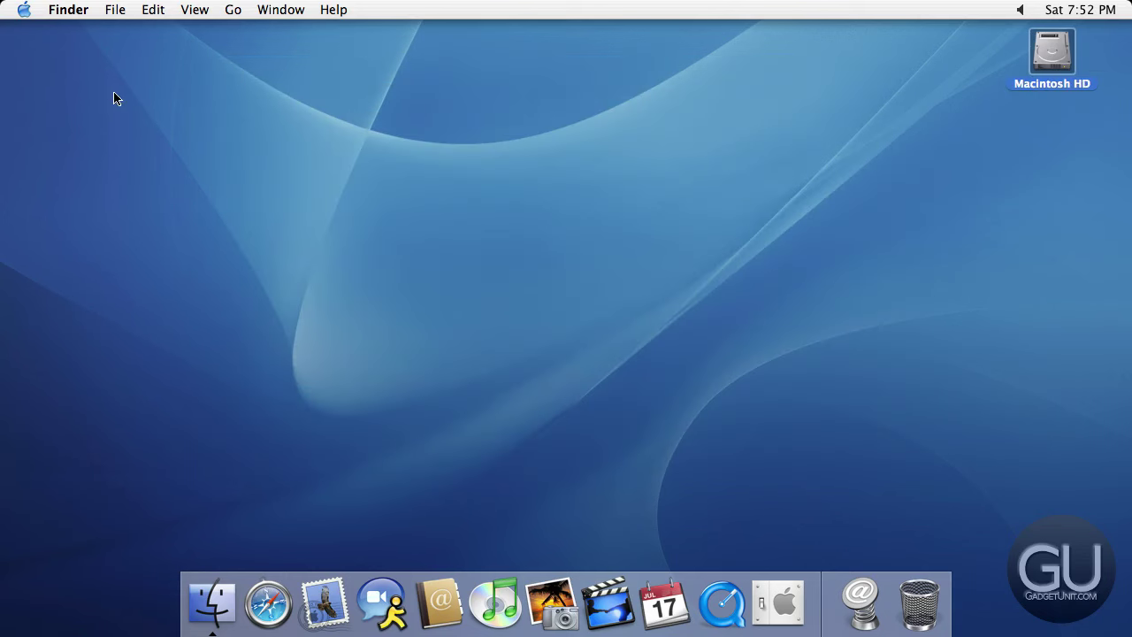
# Run Software Update, dismiss its error, then choose Mac OS X Software from the Apple menu.
pyautogui.click(22, 12)
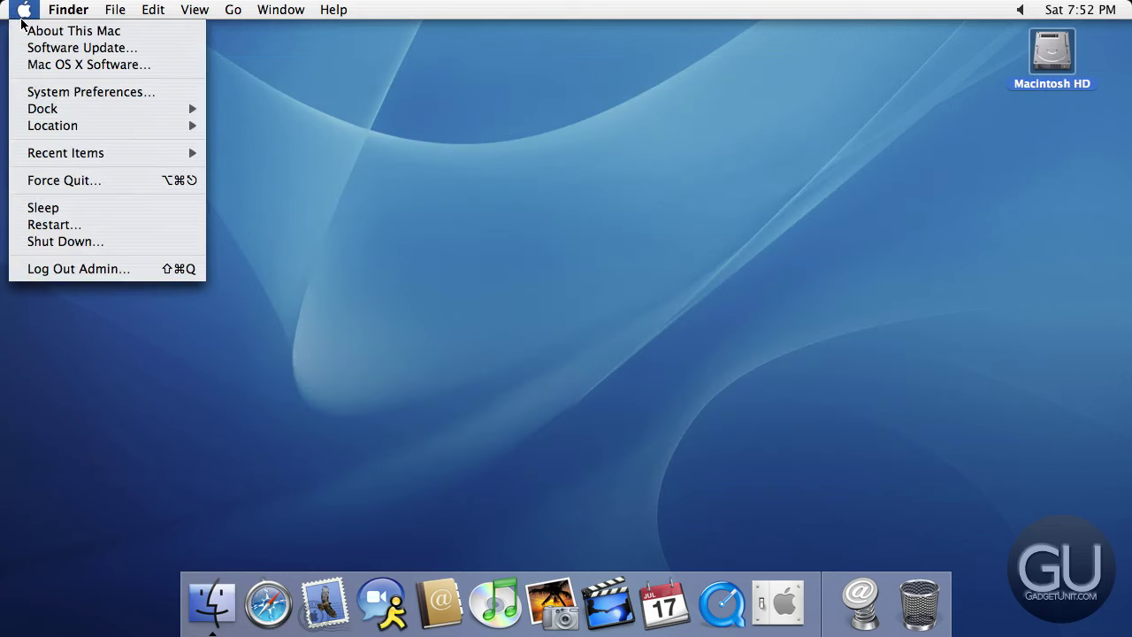
pyautogui.click(53, 48)
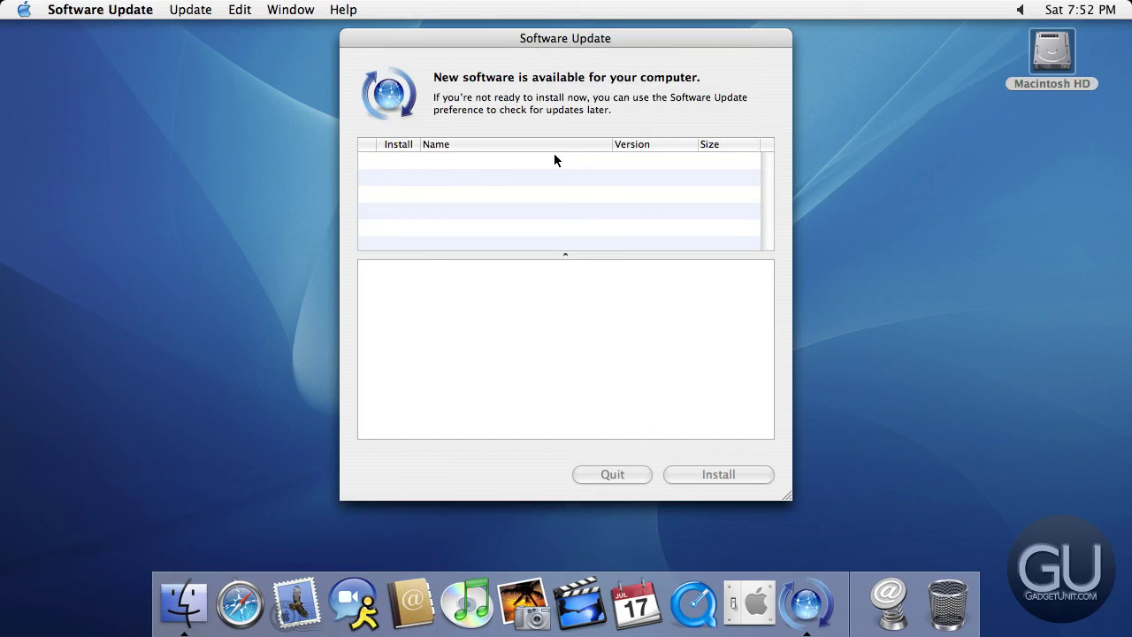
pyautogui.click(698, 143)
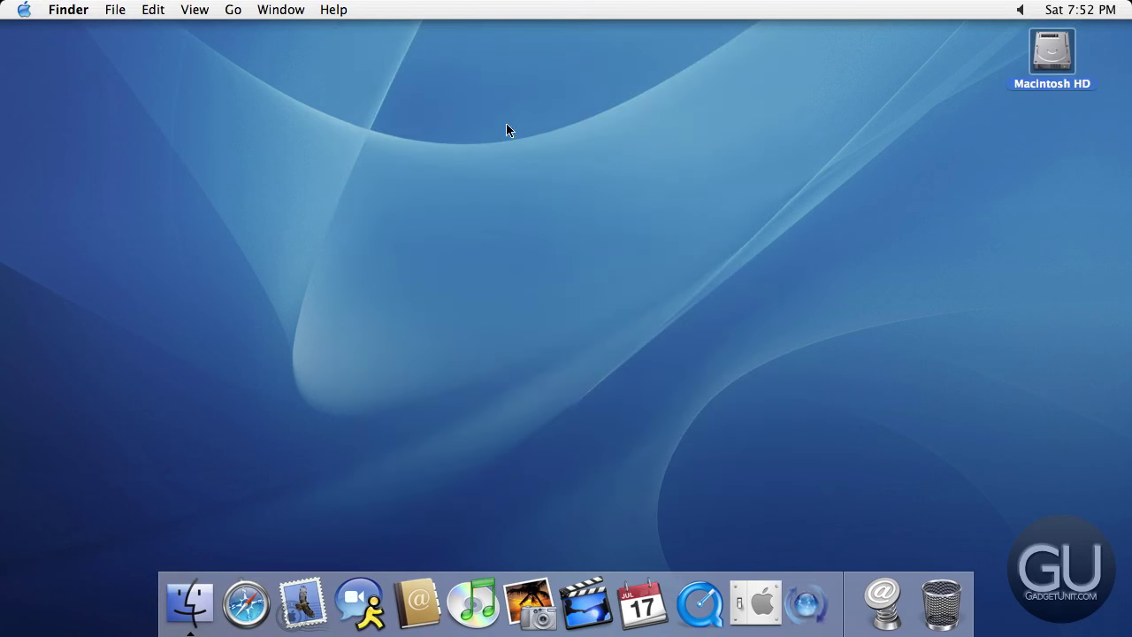
pyautogui.click(24, 9)
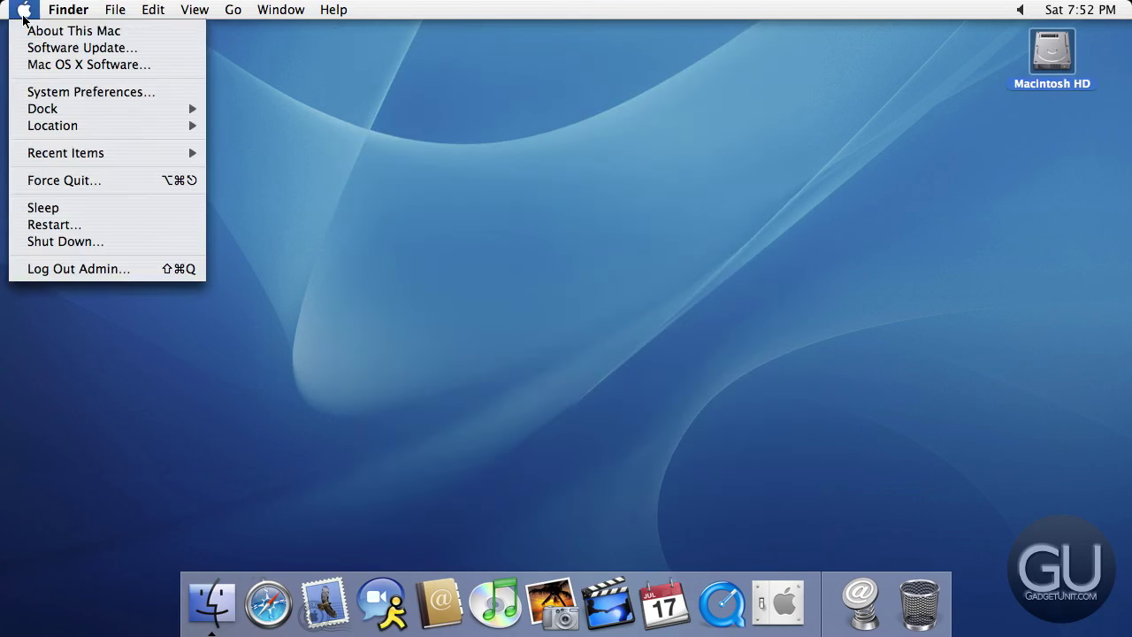
pyautogui.click(23, 66)
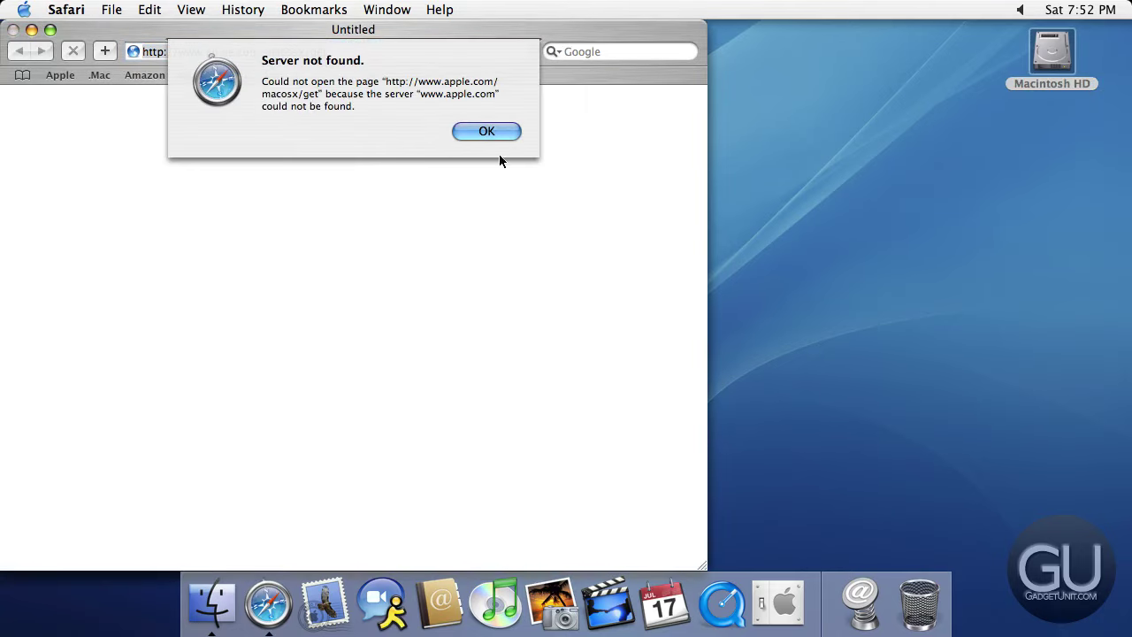
# Dismiss Safari's 'Server not found' alert, drag the window right, and quit Safari.
pyautogui.click(485, 131)
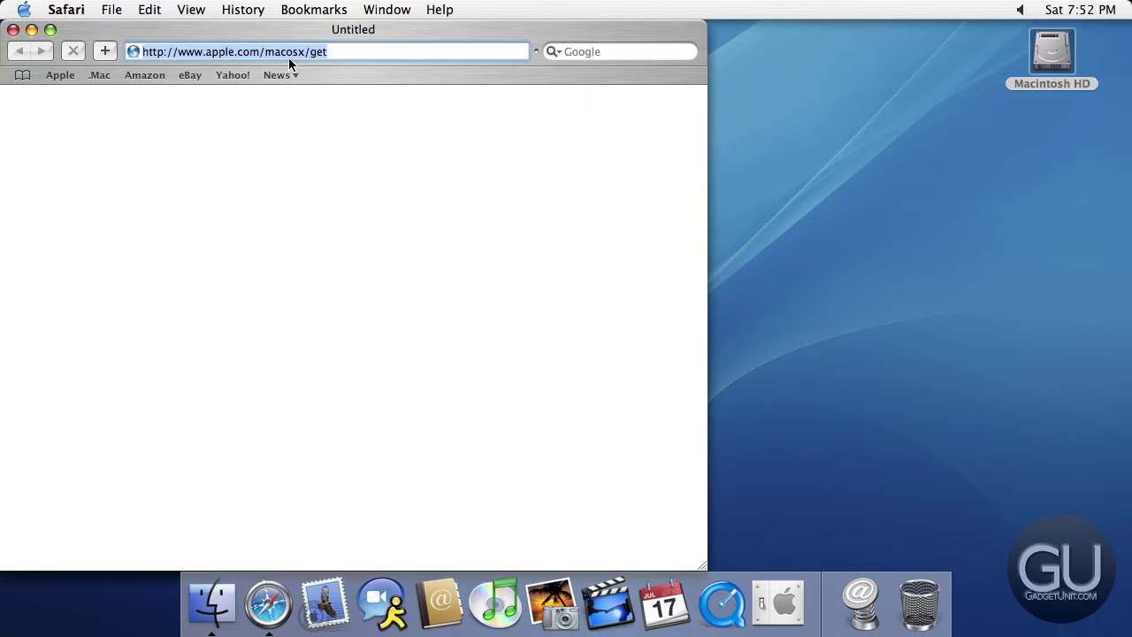
pyautogui.moveTo(287, 34); pyautogui.dragTo(588, 33)
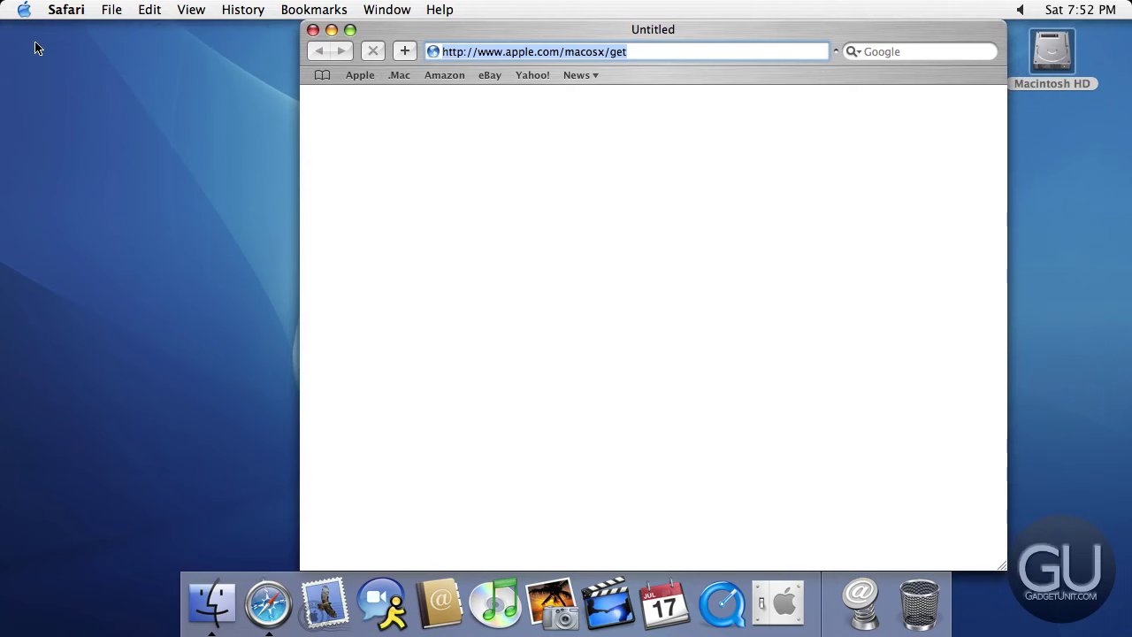
pyautogui.click(66, 11)
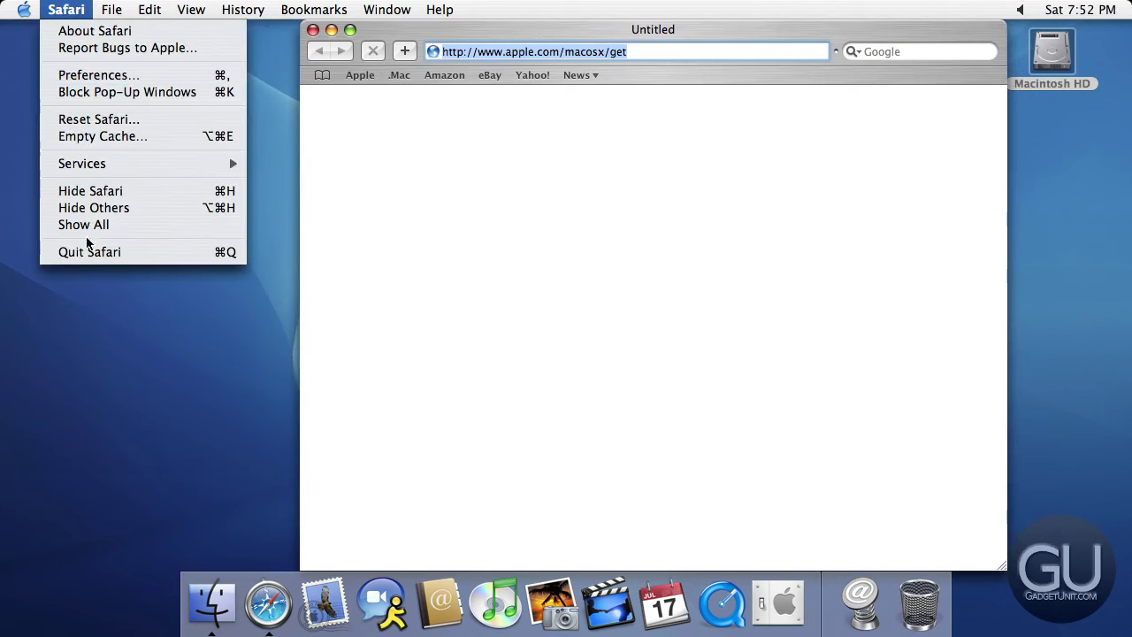
pyautogui.click(89, 253)
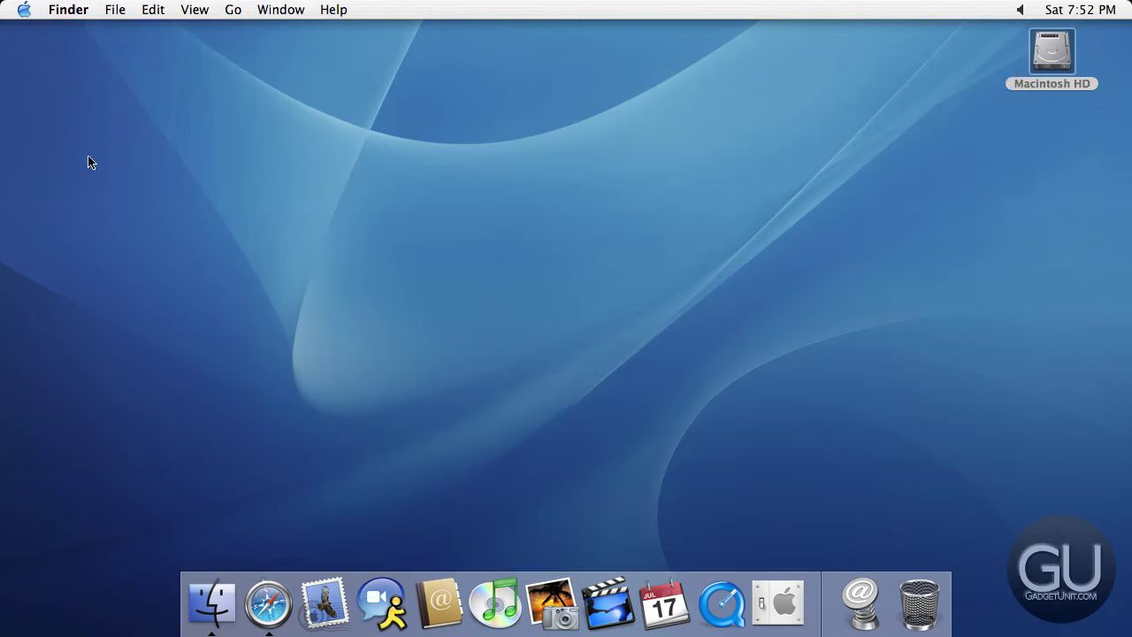
# Launch System Preferences, view Displays, Sound, Network and Startup Disk, then return to Show All.
pyautogui.click(18, 14)
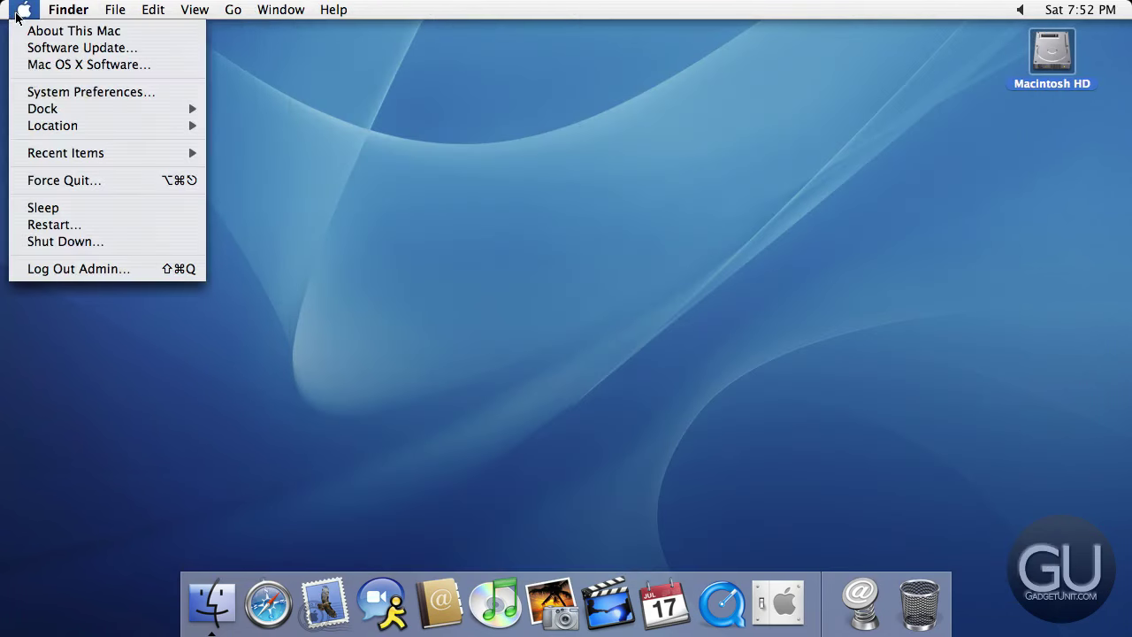
pyautogui.click(30, 92)
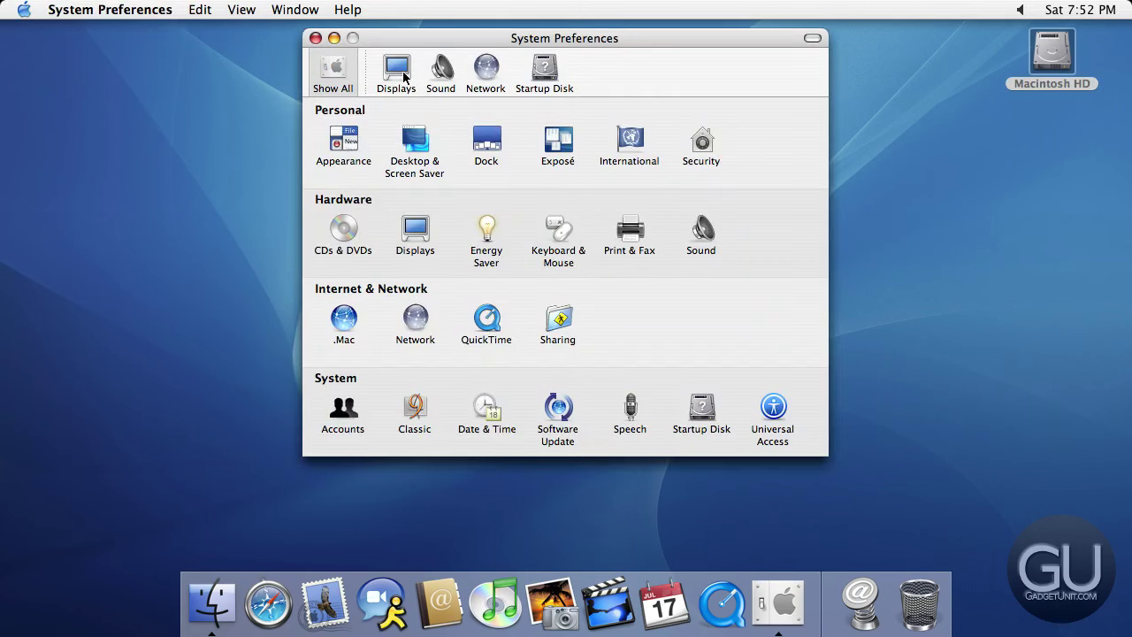
pyautogui.click(405, 74)
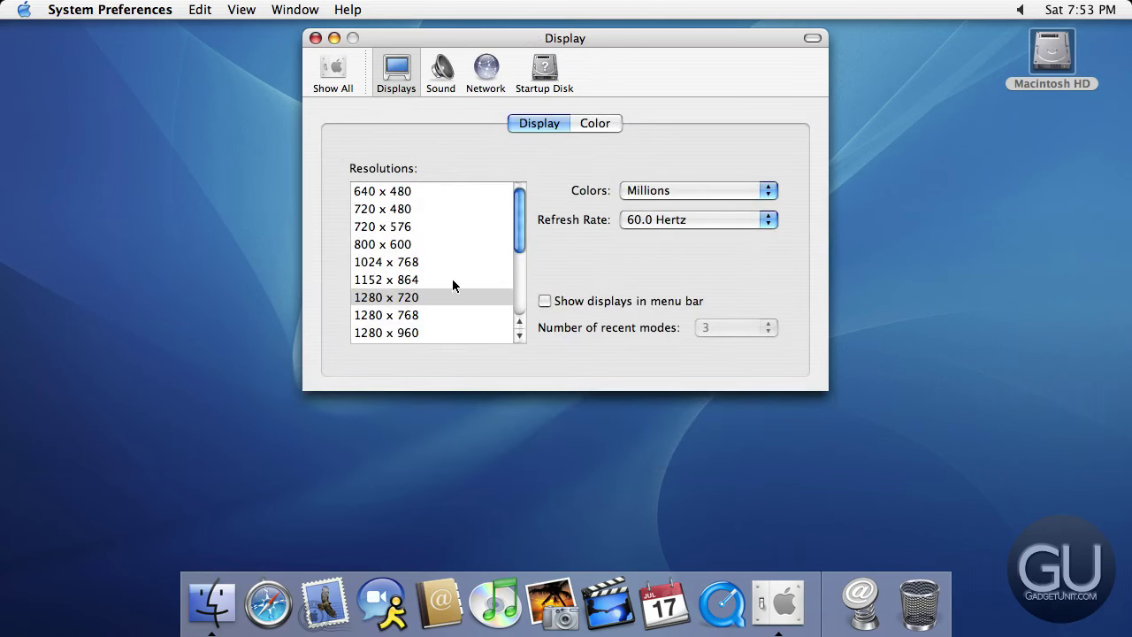
pyautogui.click(439, 72)
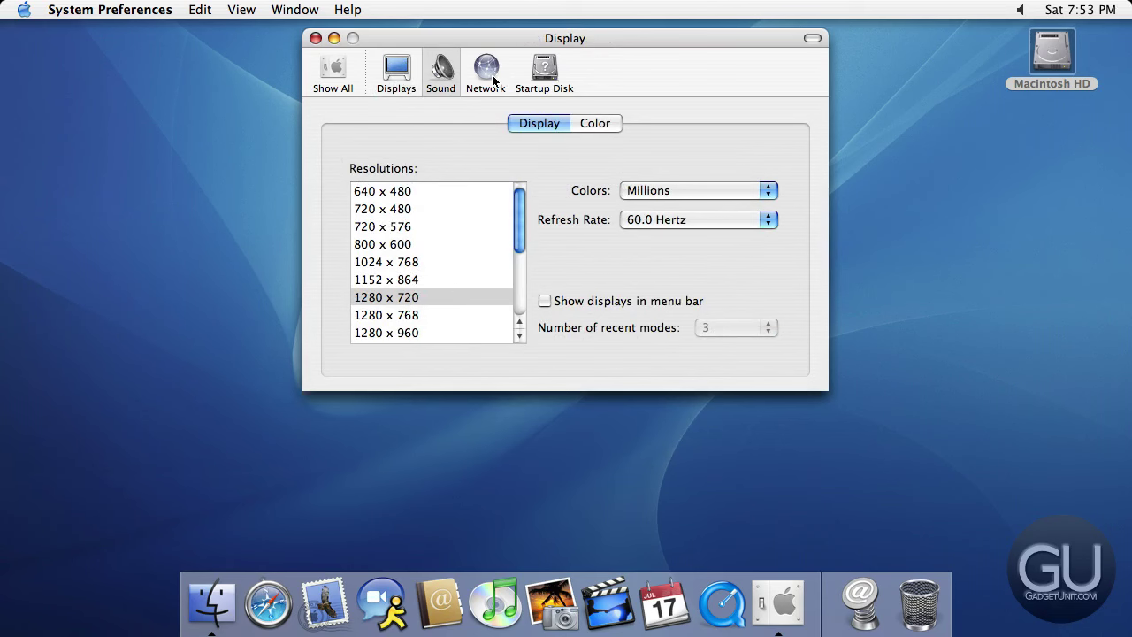
pyautogui.click(482, 128)
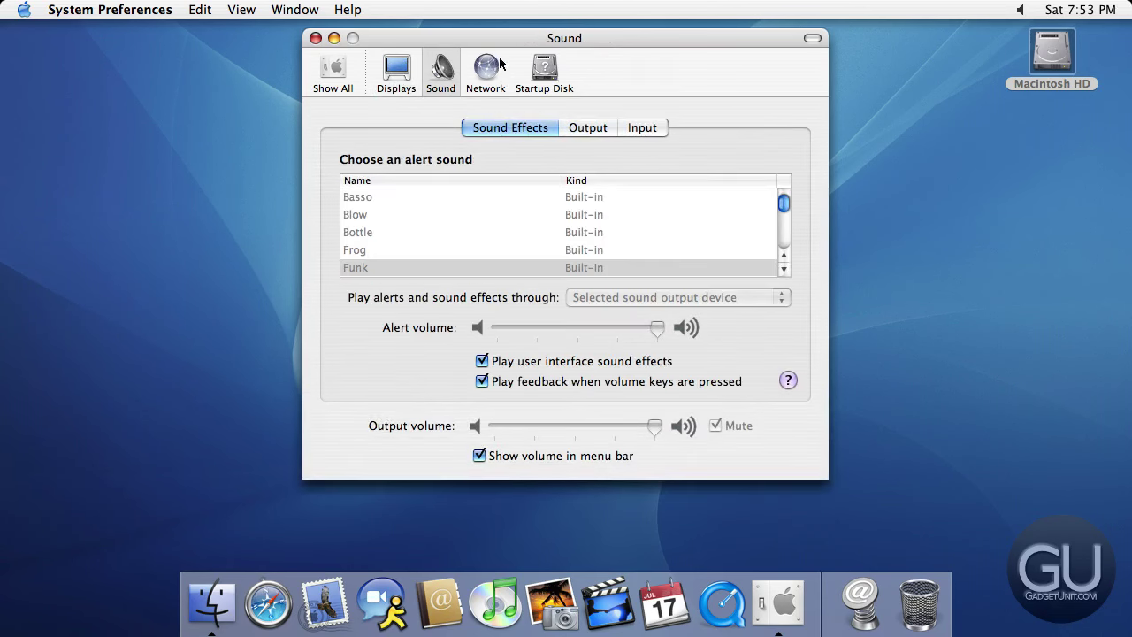
pyautogui.click(483, 64)
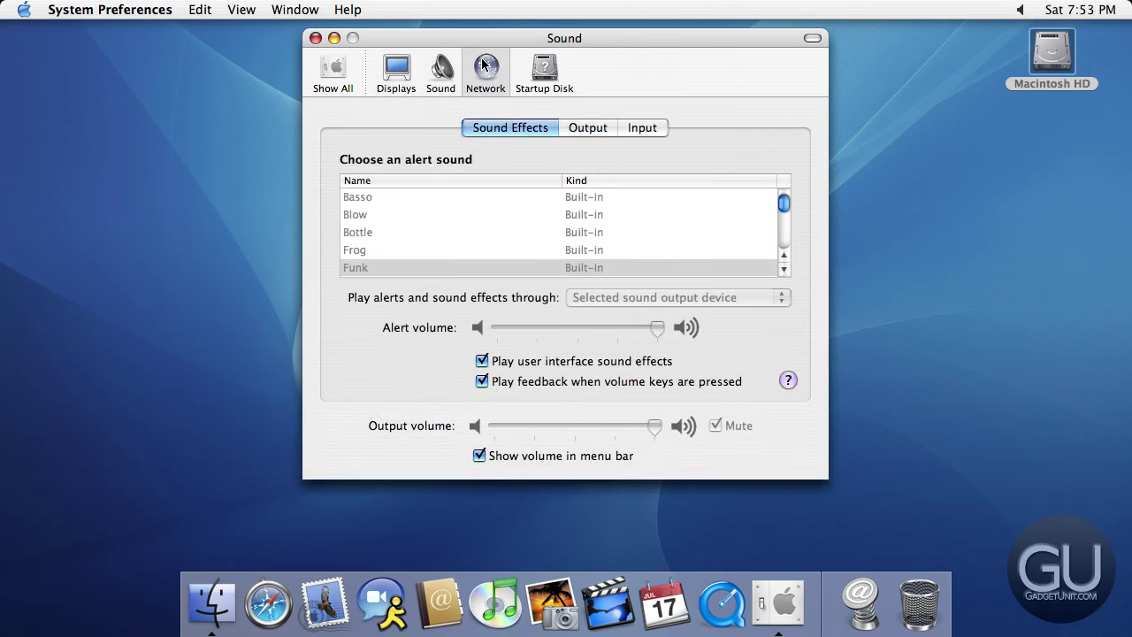
pyautogui.click(535, 76)
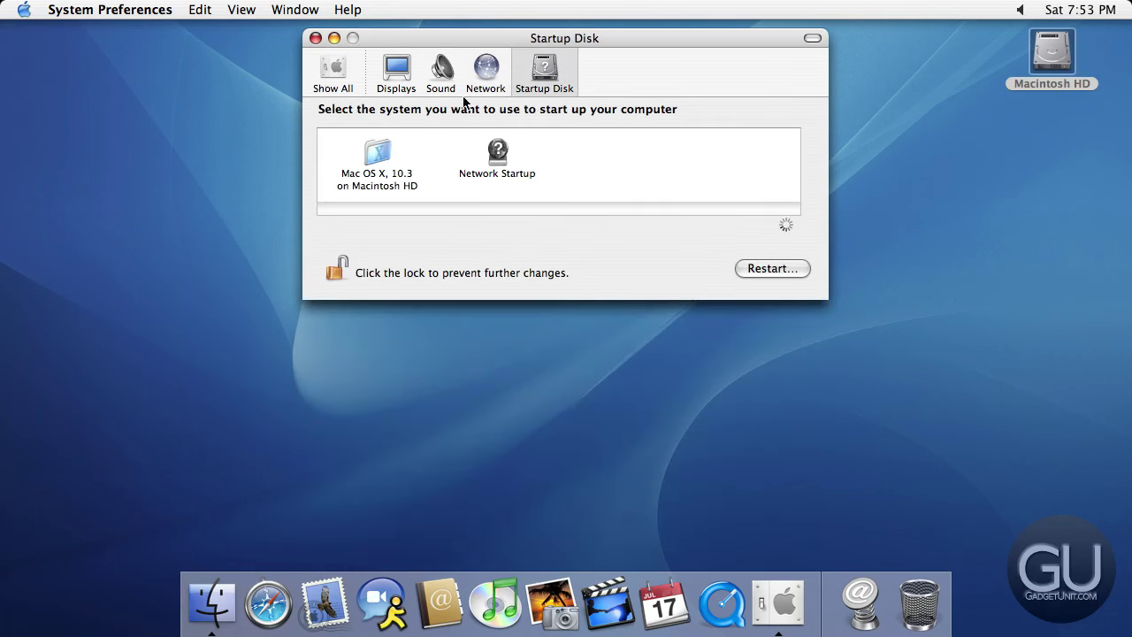
pyautogui.click(339, 72)
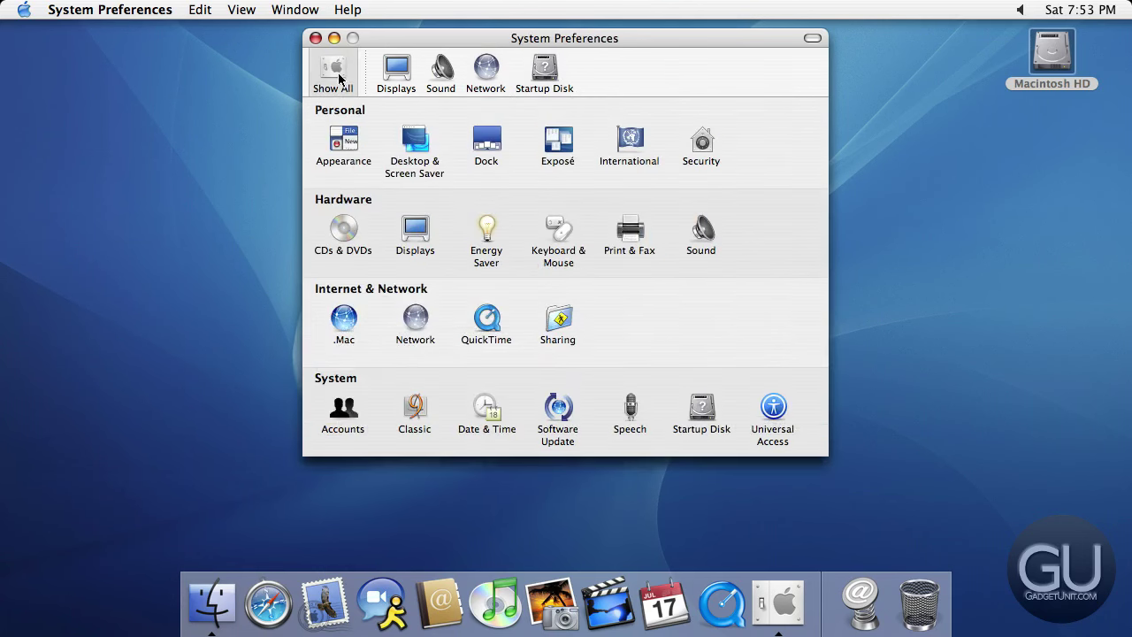
# Check Appearance and Displays, test the Flurry screen saver, then quit System Preferences with Cmd-Q.
pyautogui.click(345, 144)
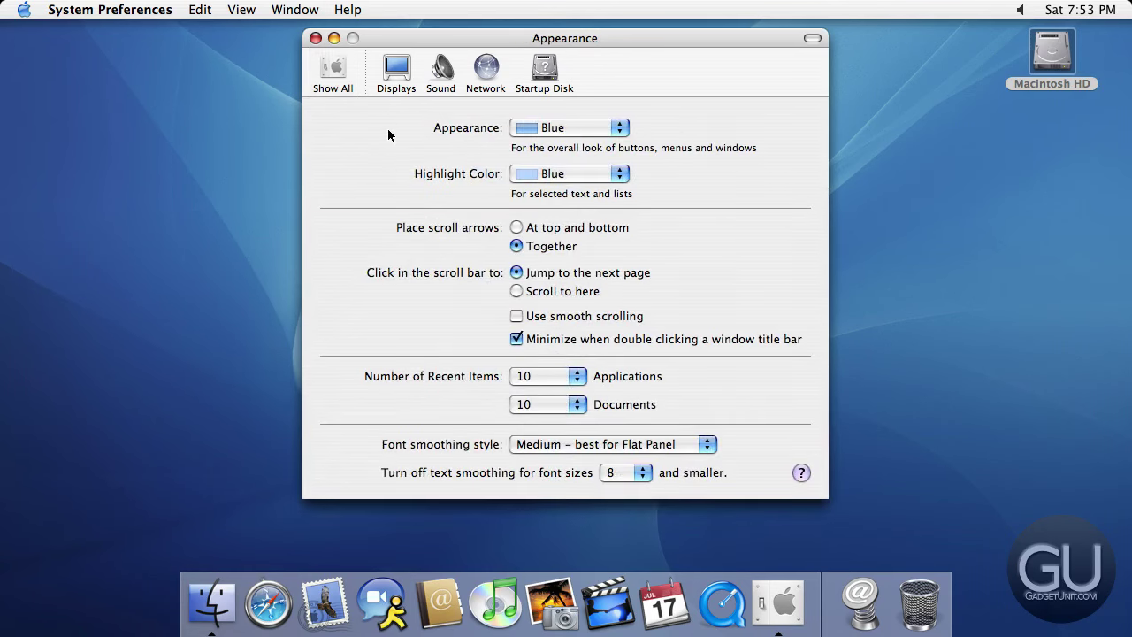
pyautogui.click(396, 71)
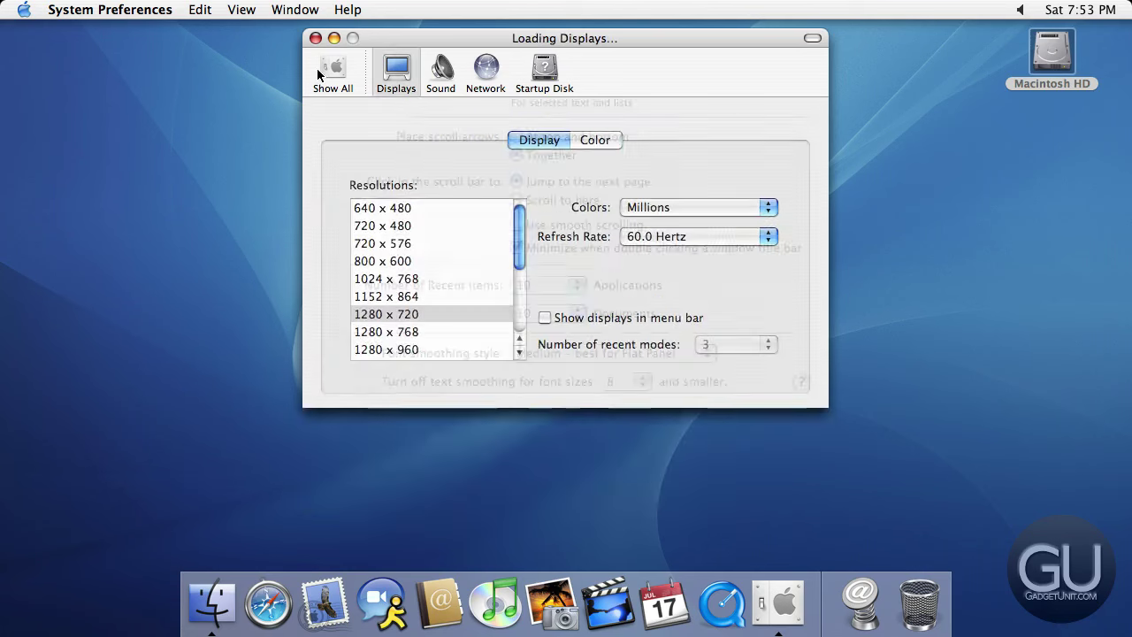
pyautogui.click(323, 74)
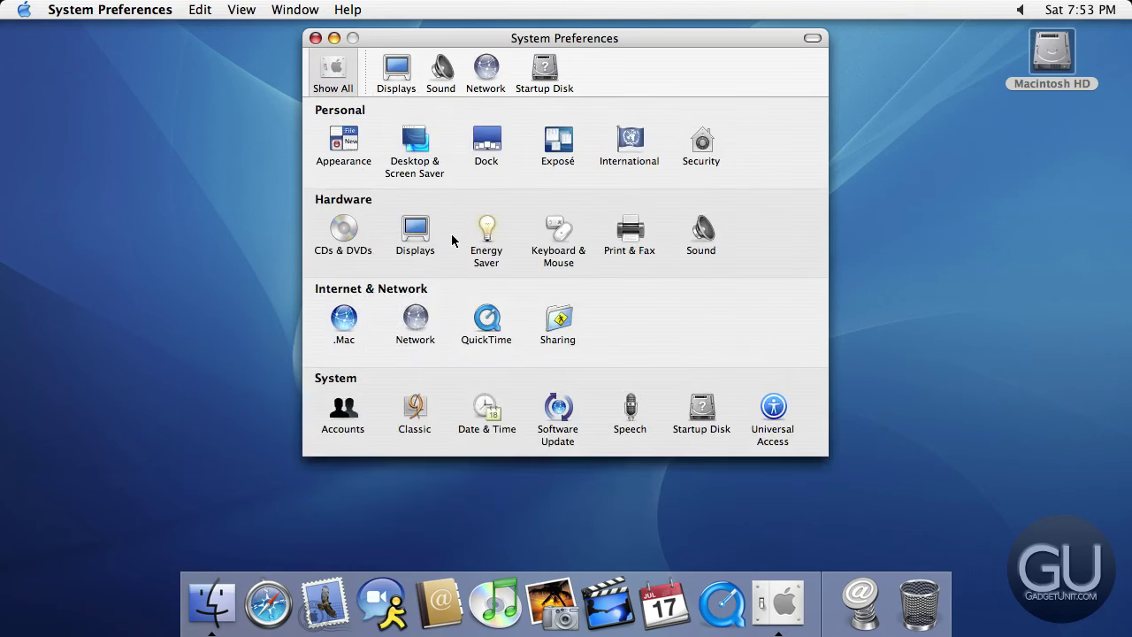
pyautogui.click(415, 146)
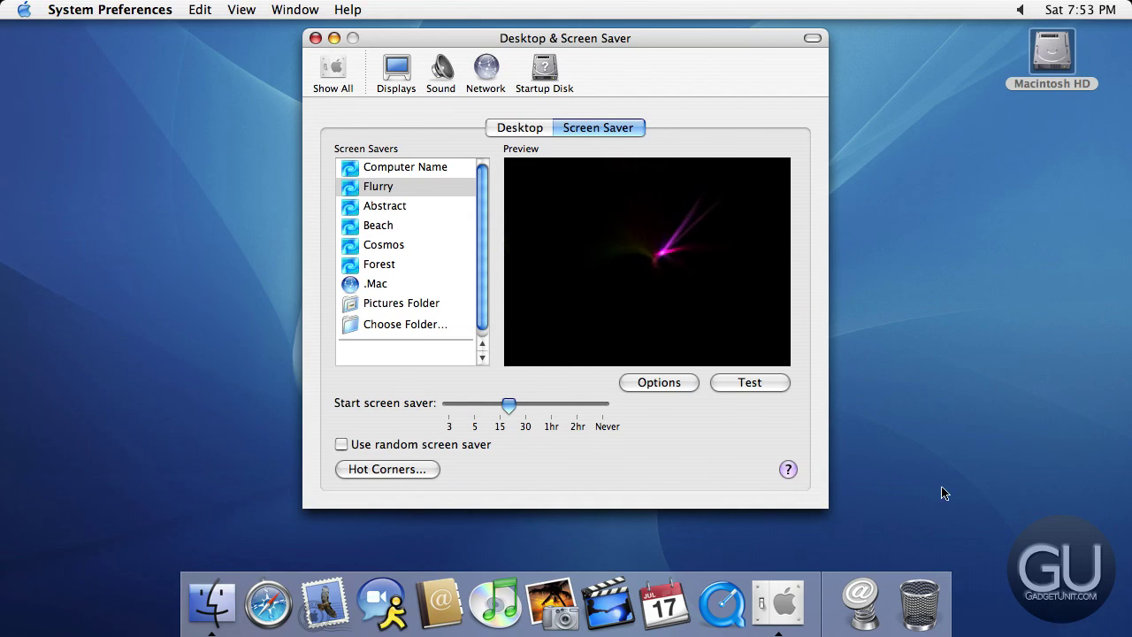
pyautogui.click(778, 382)
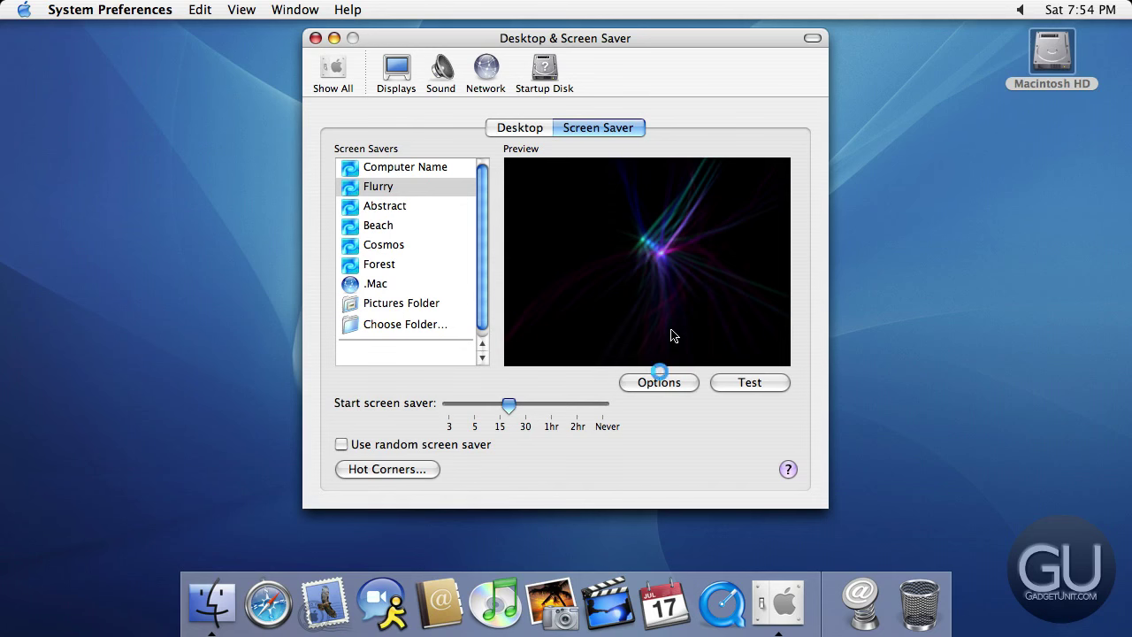
pyautogui.press('super+q')
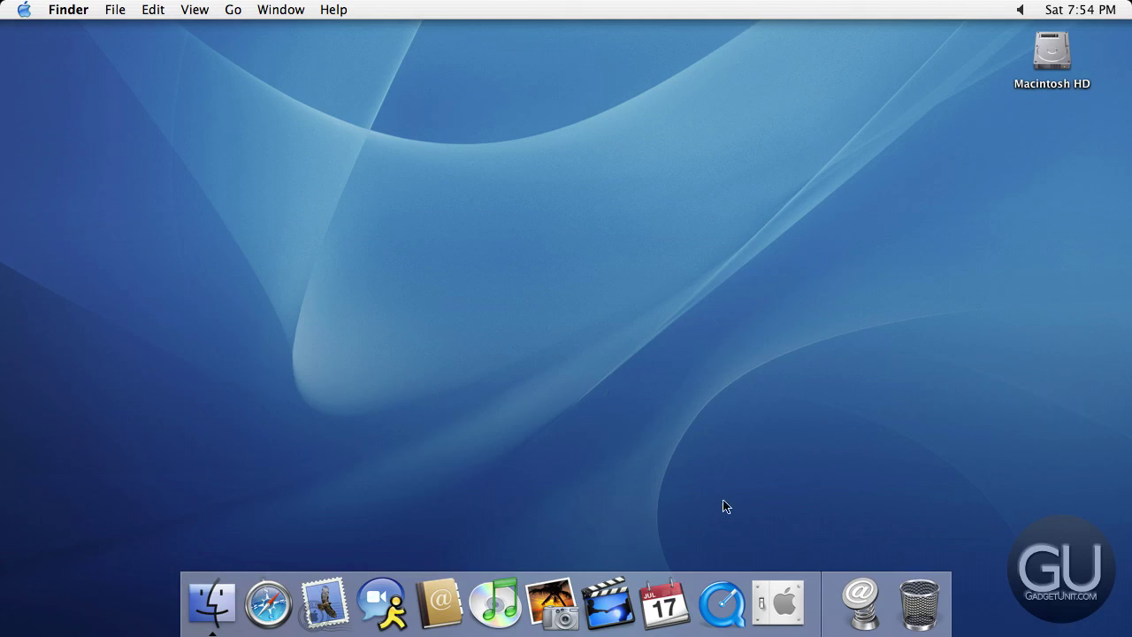
# Reopen Desktop & Screen Saver, try Abstract, Beach and Cosmos, and set Forest as the screen saver.
pyautogui.click(771, 590)
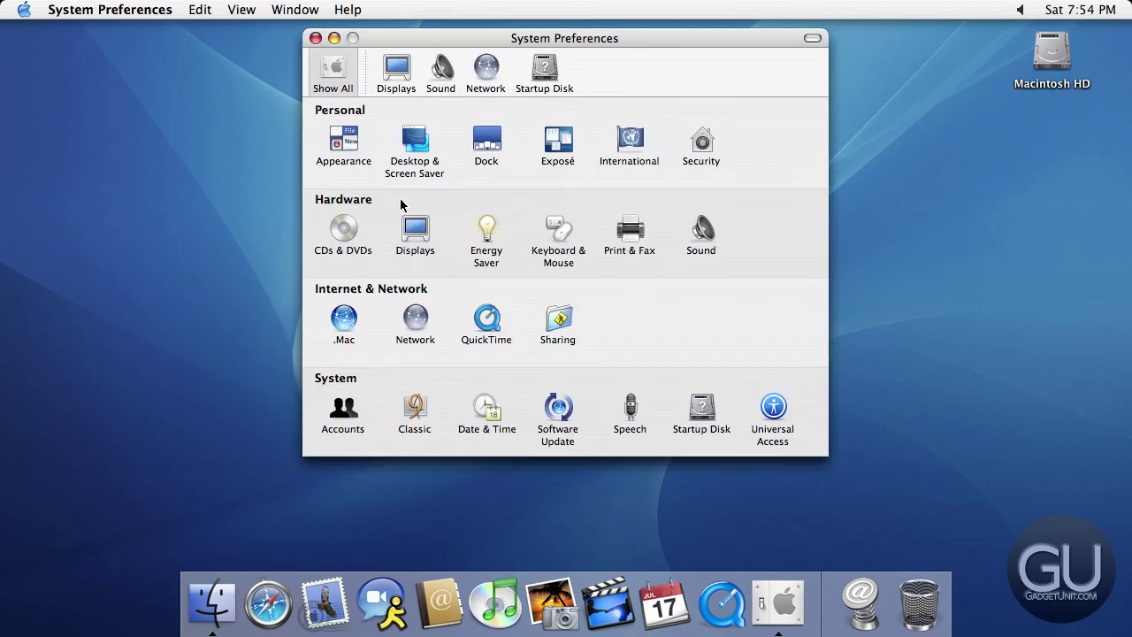
pyautogui.click(407, 151)
pyautogui.click(413, 148)
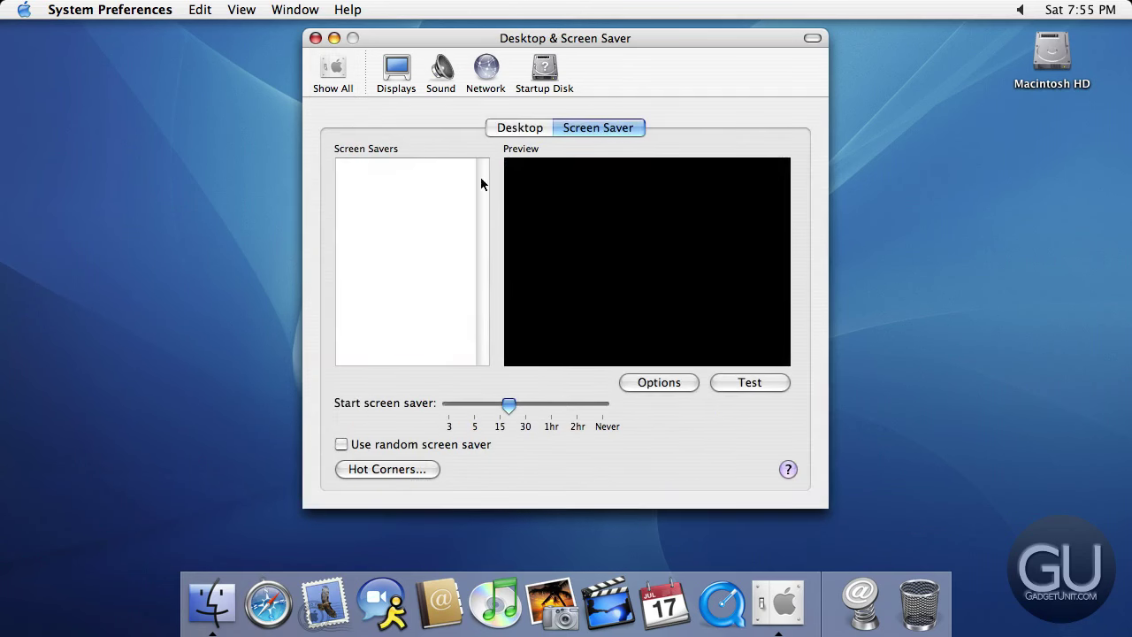
pyautogui.click(363, 209)
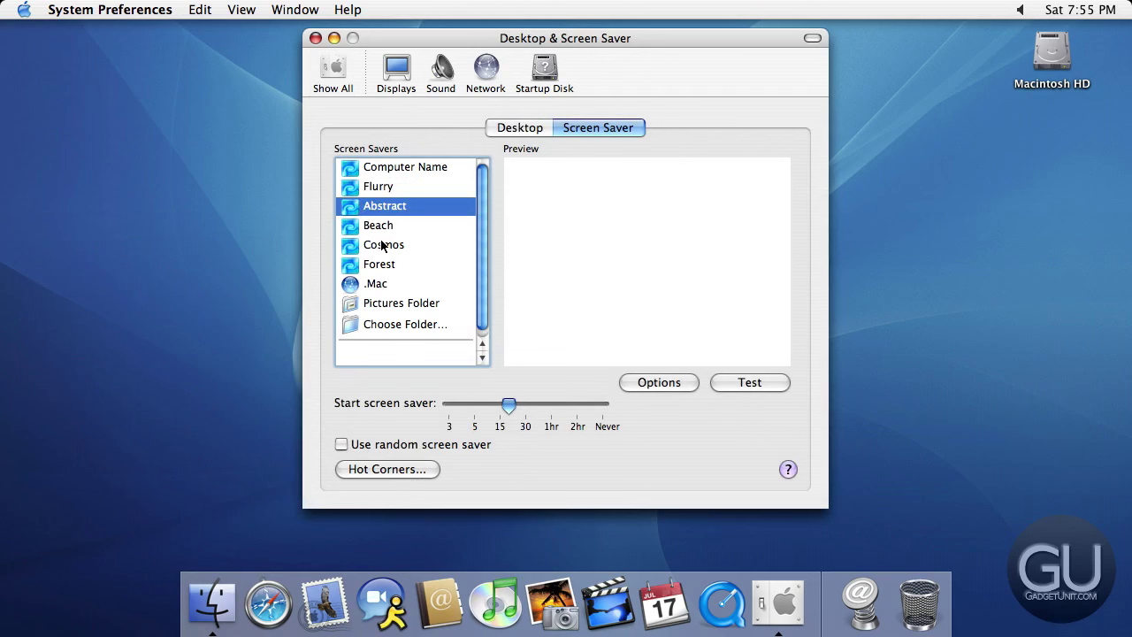
pyautogui.press('Down')
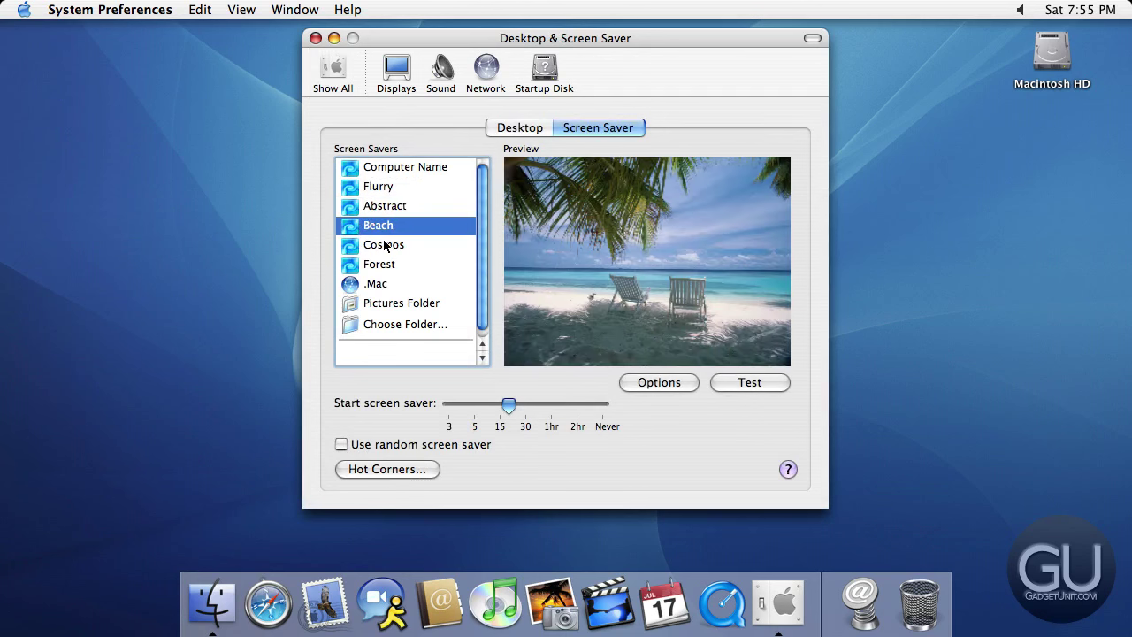
pyautogui.click(384, 245)
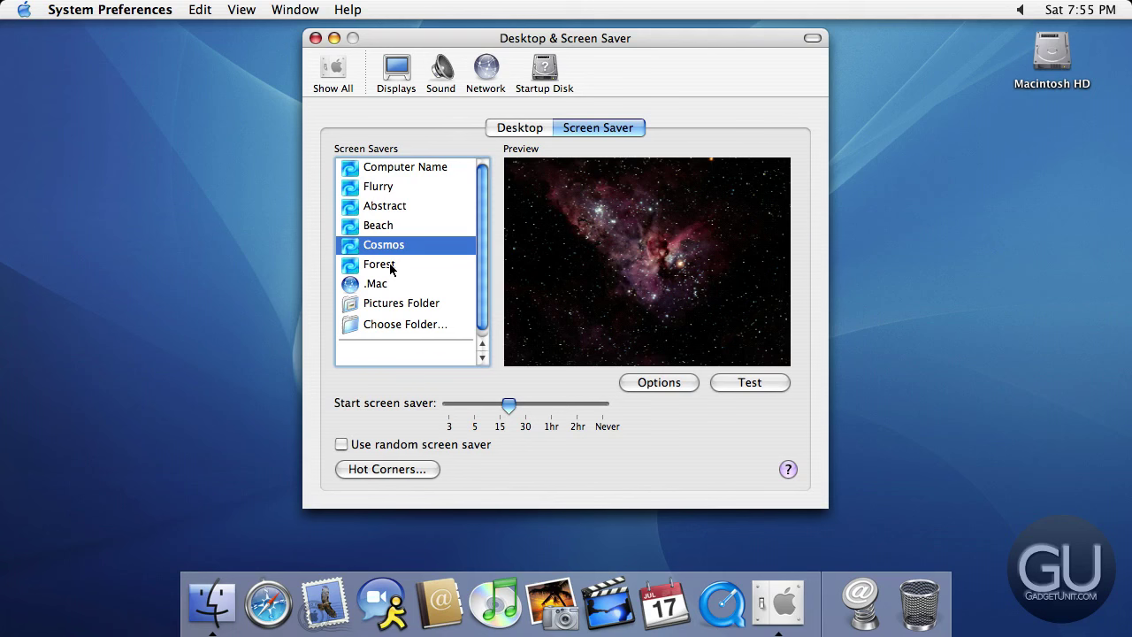
pyautogui.click(391, 267)
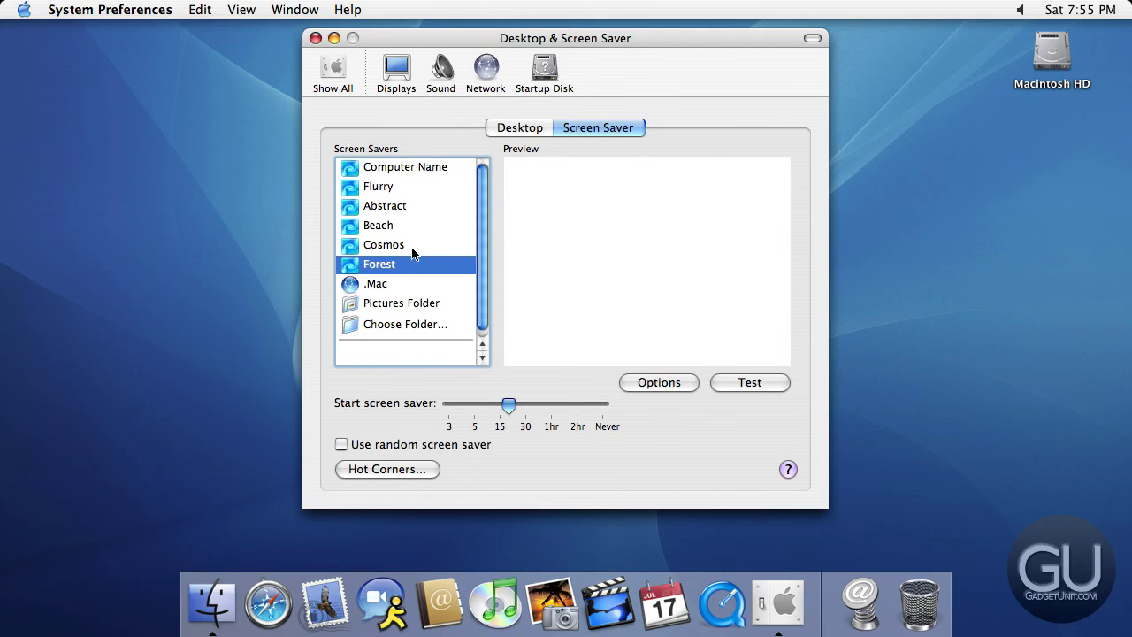
pyautogui.click(497, 130)
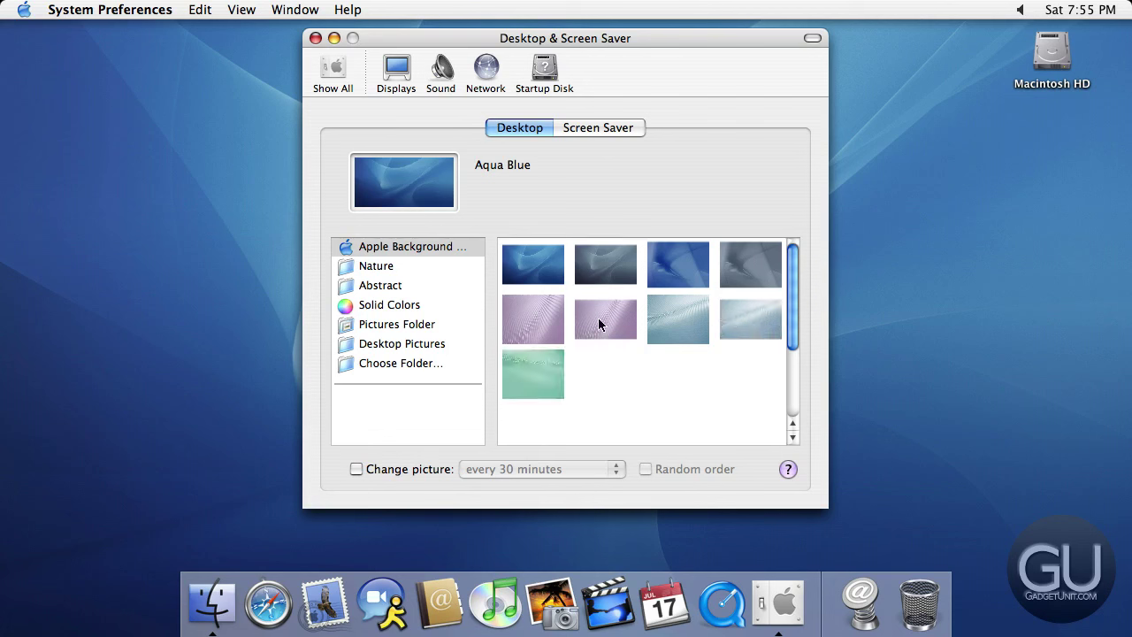
# Try Tiles Blue, then set the Nature picture Water (wide screen) as the desktop.
pyautogui.moveTo(791, 327); pyautogui.dragTo(791, 395)
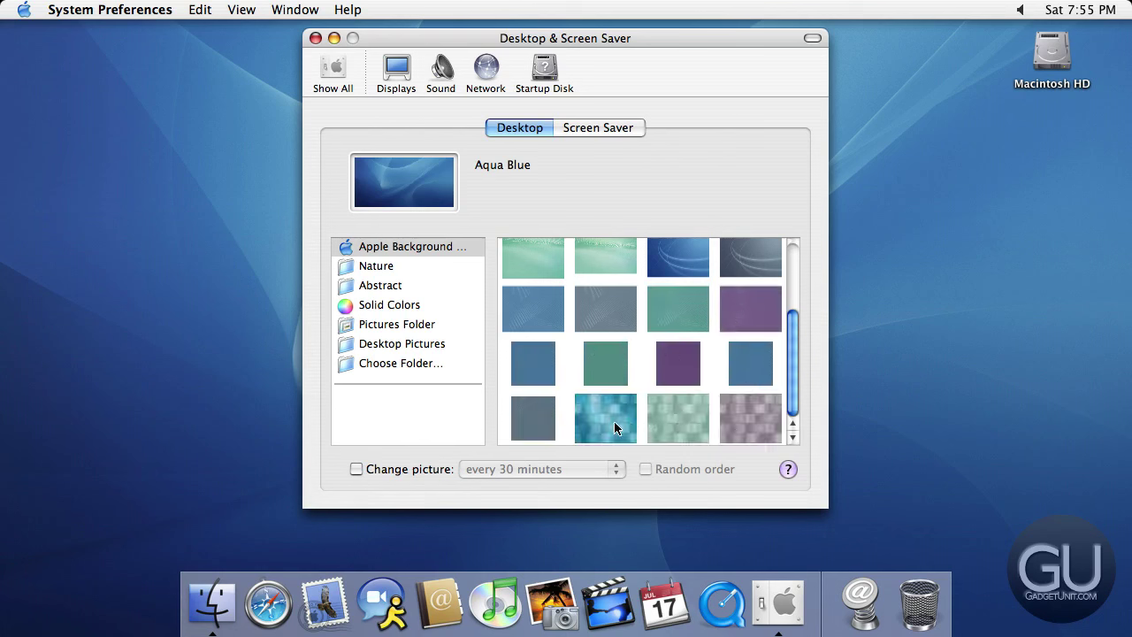
pyautogui.click(615, 428)
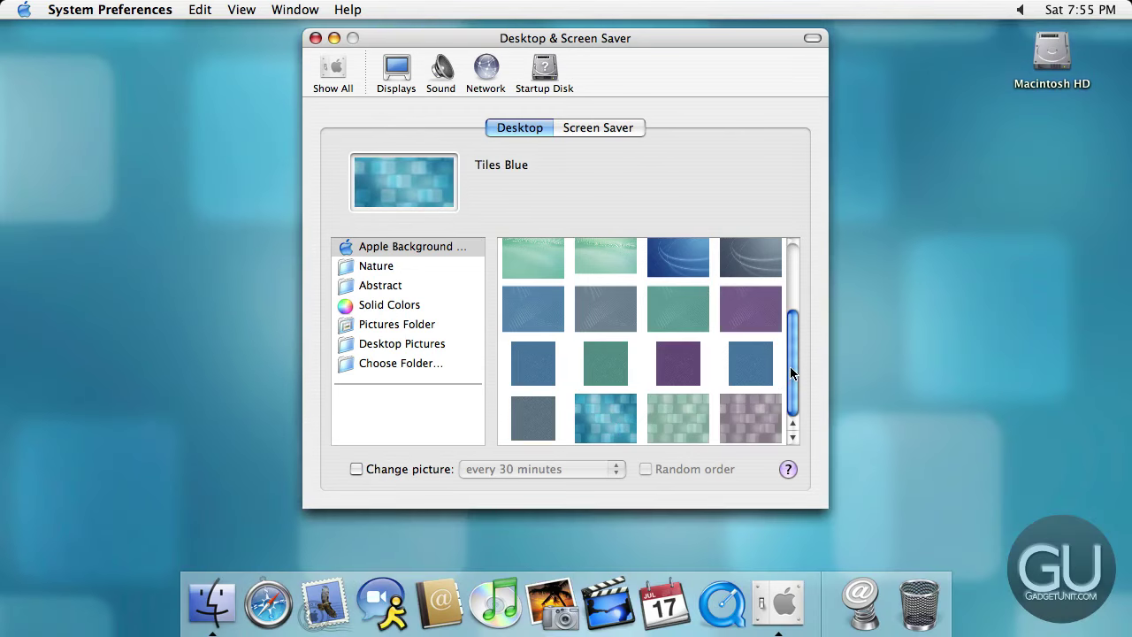
pyautogui.moveTo(790, 366); pyautogui.dragTo(789, 251)
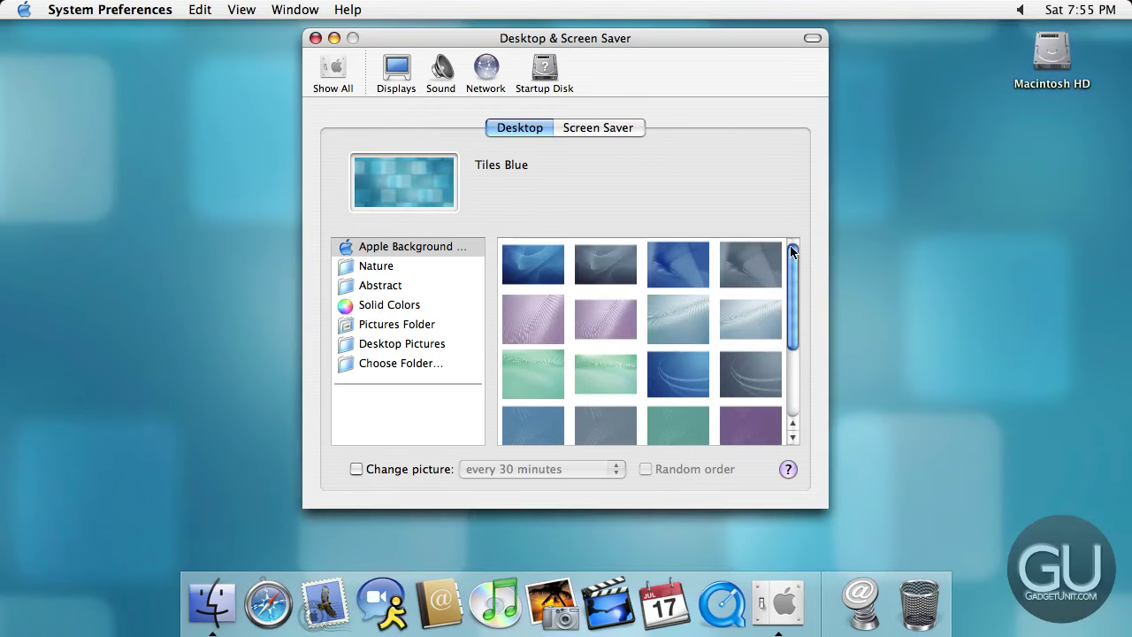
pyautogui.click(387, 274)
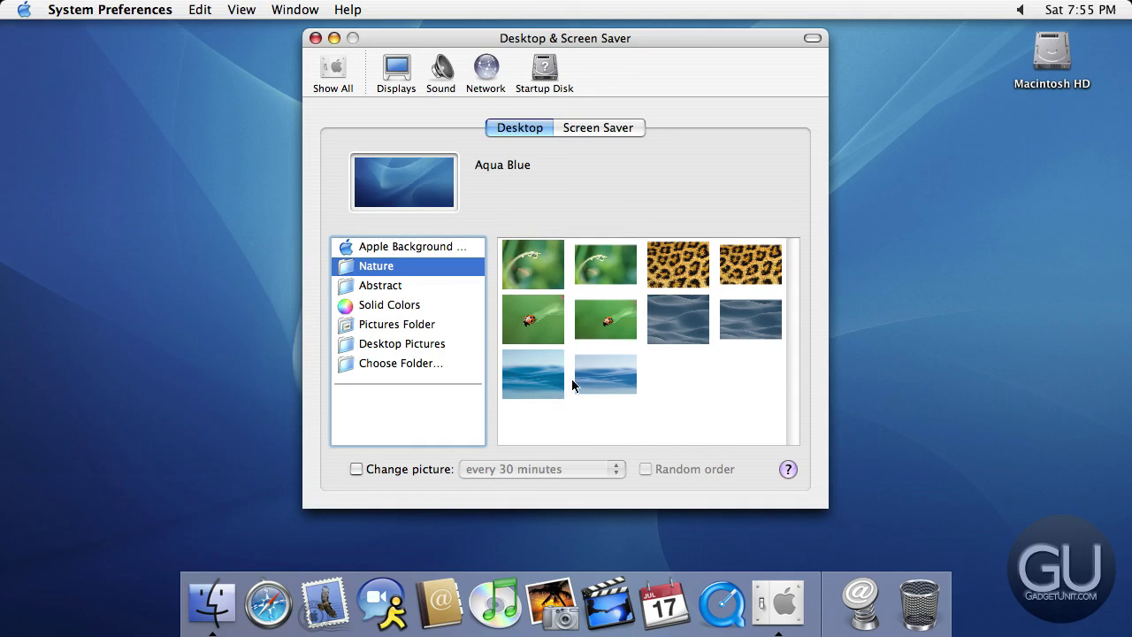
pyautogui.click(603, 370)
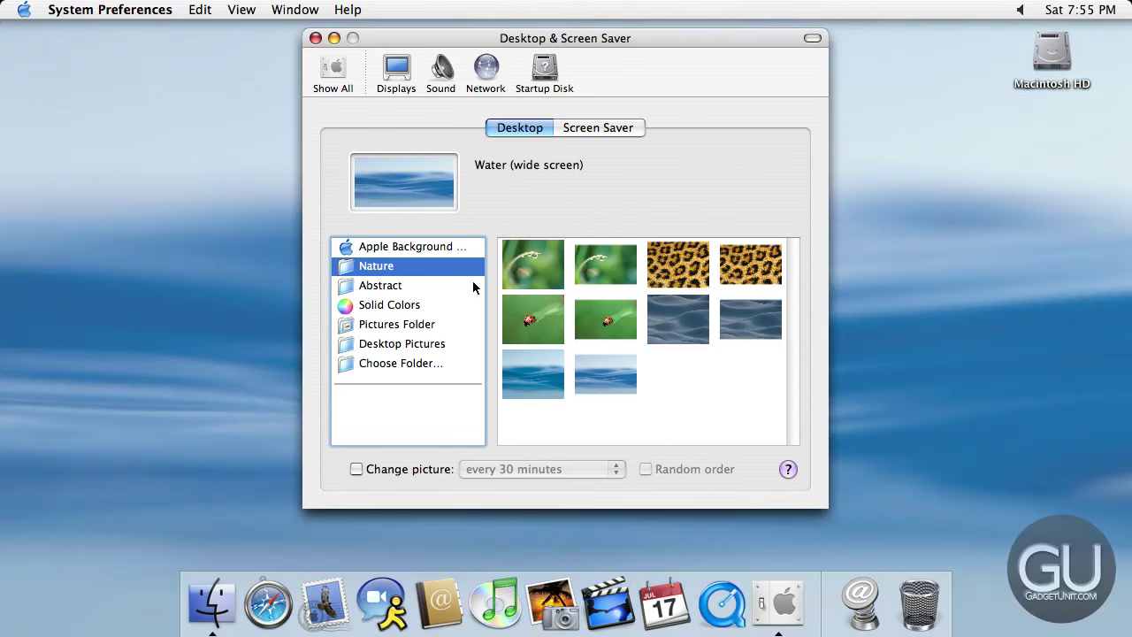
# Browse the Abstract, Solid Colors, Pictures Folder, Desktop Pictures and Apple Background collections.
pyautogui.click(444, 290)
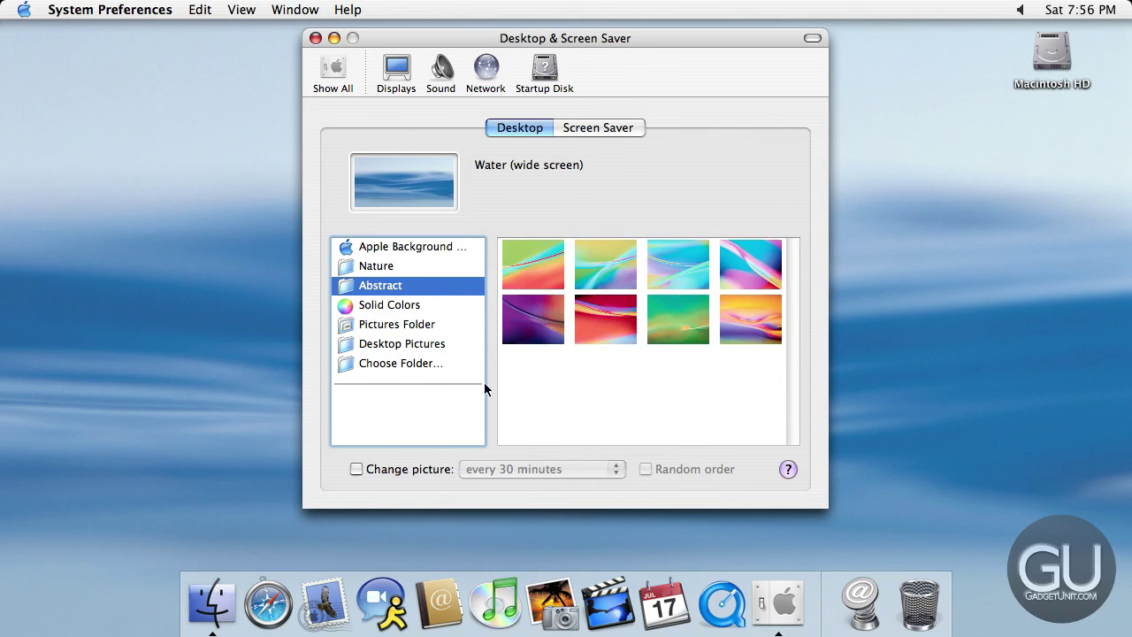
pyautogui.click(400, 305)
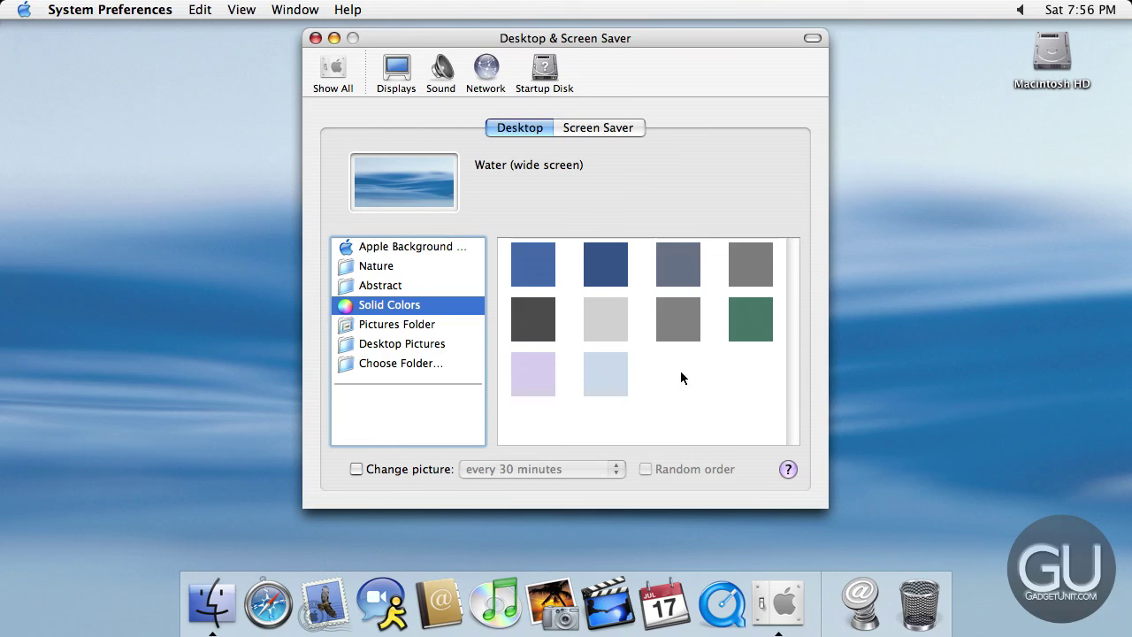
pyautogui.click(397, 329)
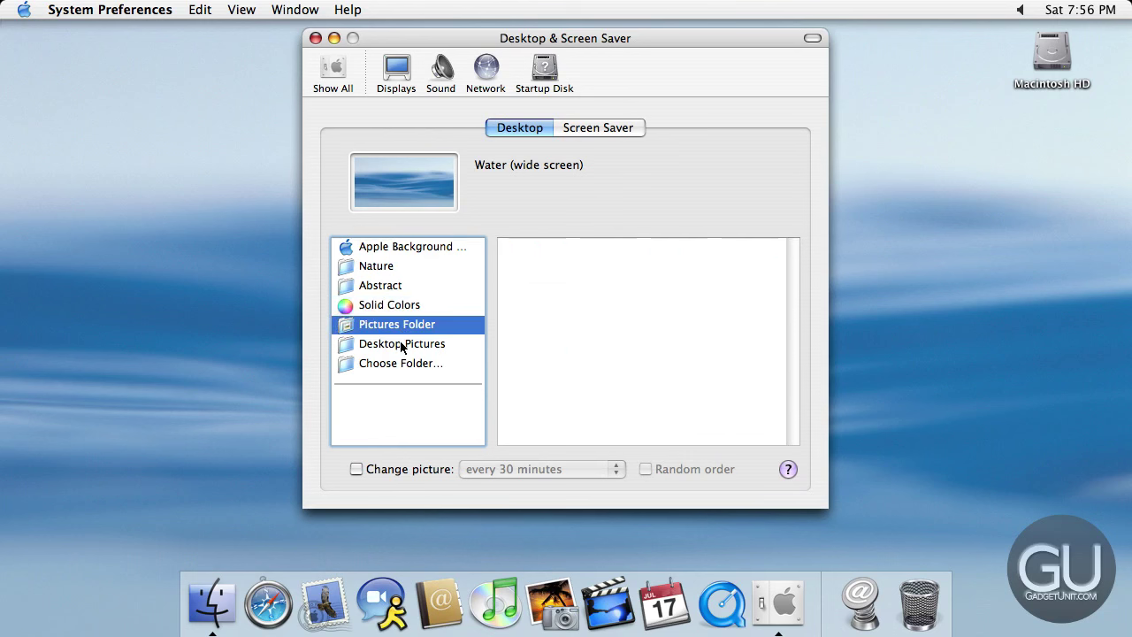
pyautogui.click(400, 345)
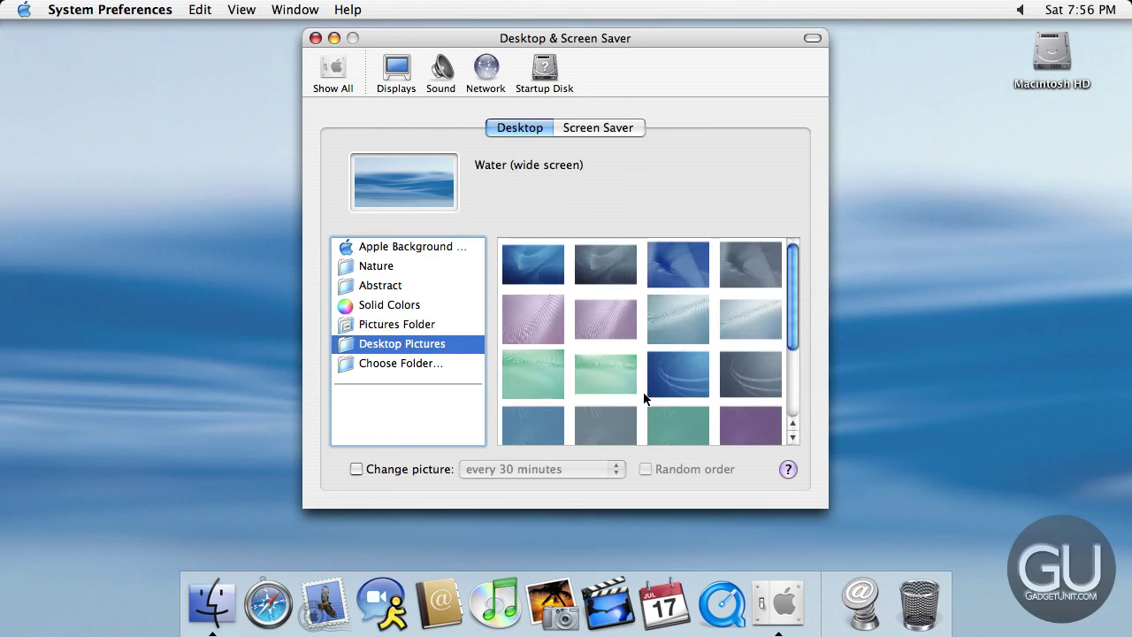
pyautogui.moveTo(790, 336); pyautogui.dragTo(790, 204)
pyautogui.click(423, 256)
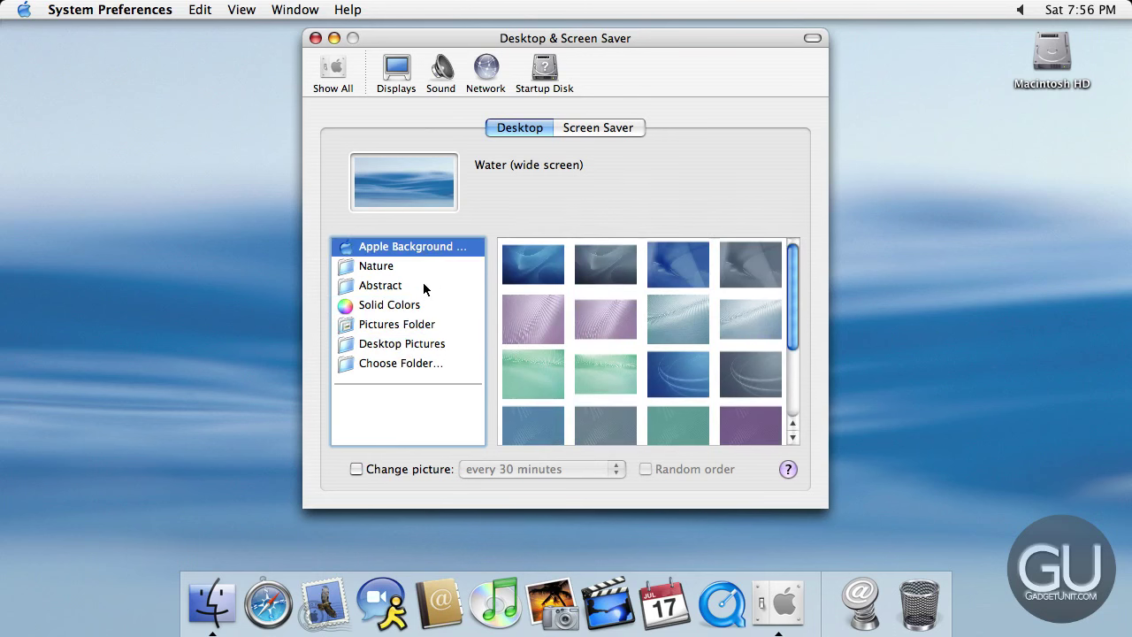
# Browse the Screen Saver and Exposé panes, trigger Exposé with F9, then view CDs & DVDs.
pyautogui.click(573, 130)
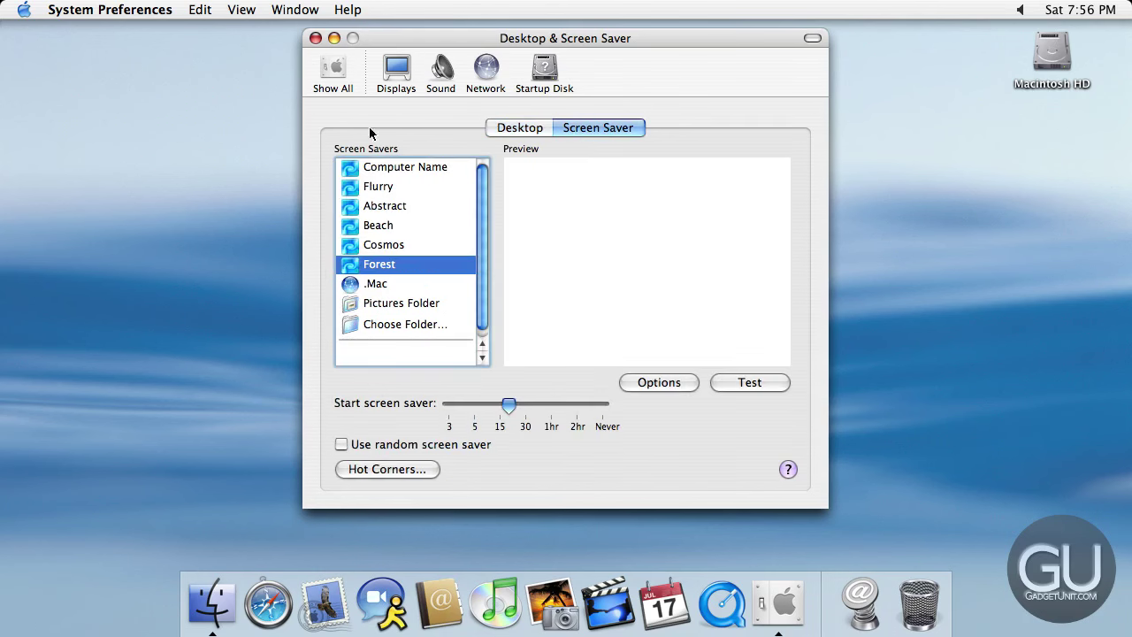
pyautogui.click(335, 78)
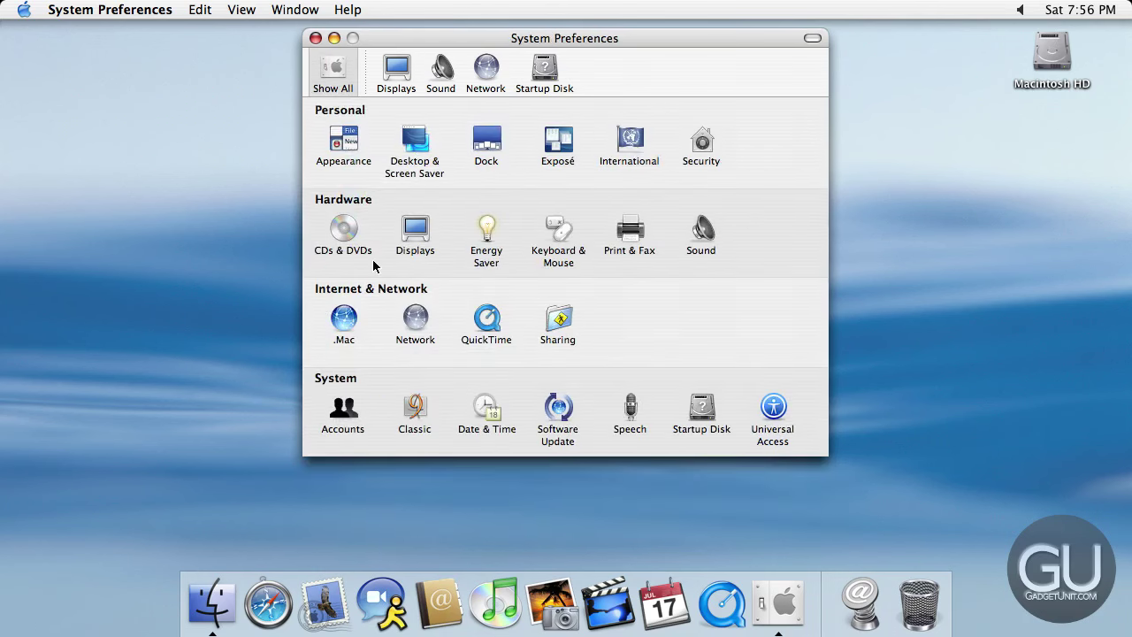
pyautogui.click(559, 141)
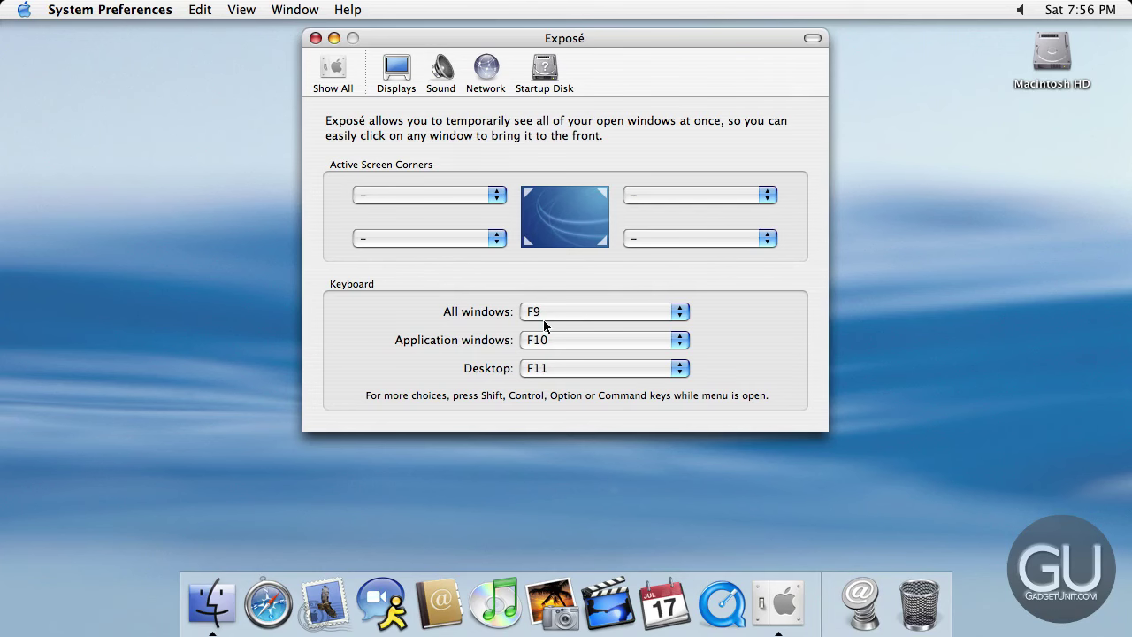
pyautogui.press('F9')
pyautogui.press('F9')
pyautogui.click(332, 71)
pyautogui.click(343, 230)
pyautogui.click(332, 70)
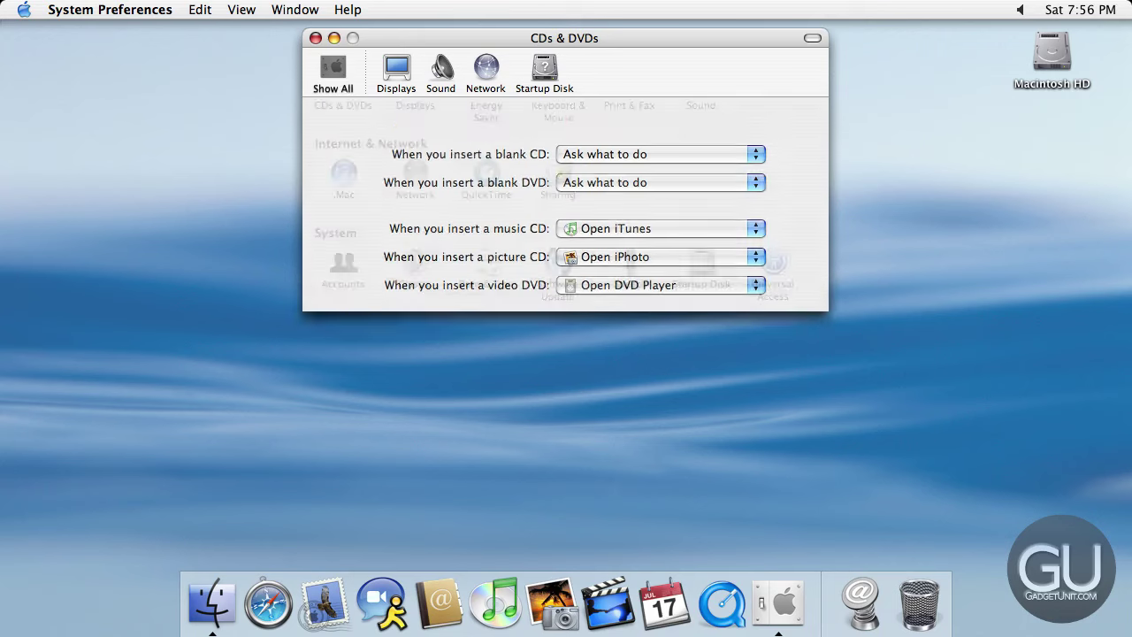
# Look at the Displays, Energy Saver and Keyboard & Mouse panes, returning to Show All each time.
pyautogui.click(396, 70)
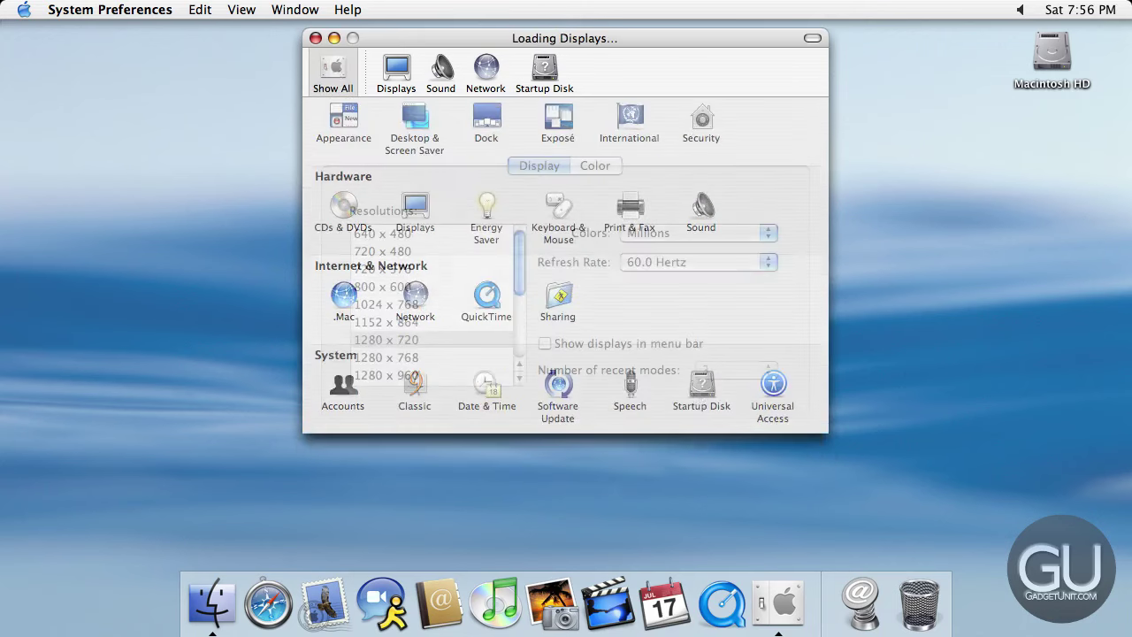
pyautogui.click(333, 71)
pyautogui.click(486, 226)
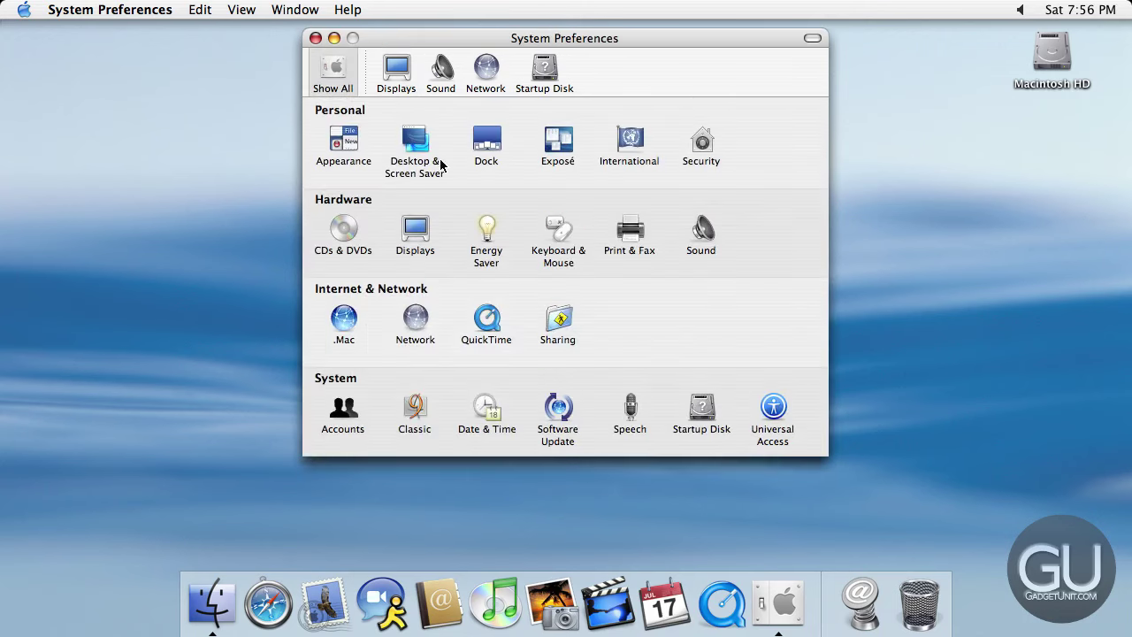
pyautogui.click(333, 85)
pyautogui.click(585, 247)
pyautogui.click(317, 83)
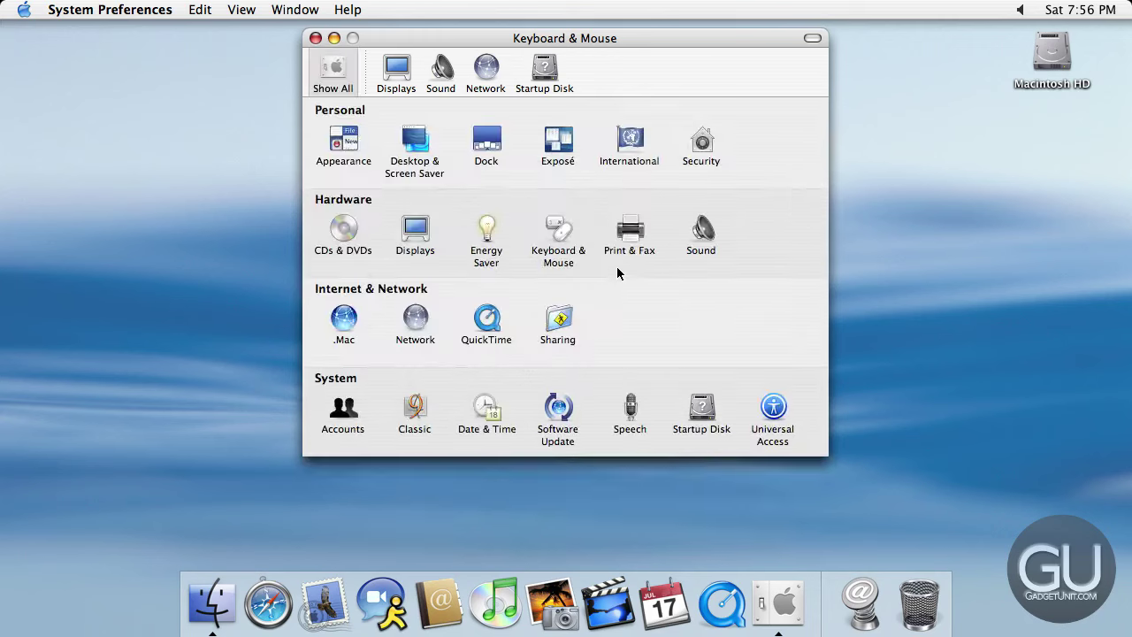
pyautogui.click(331, 80)
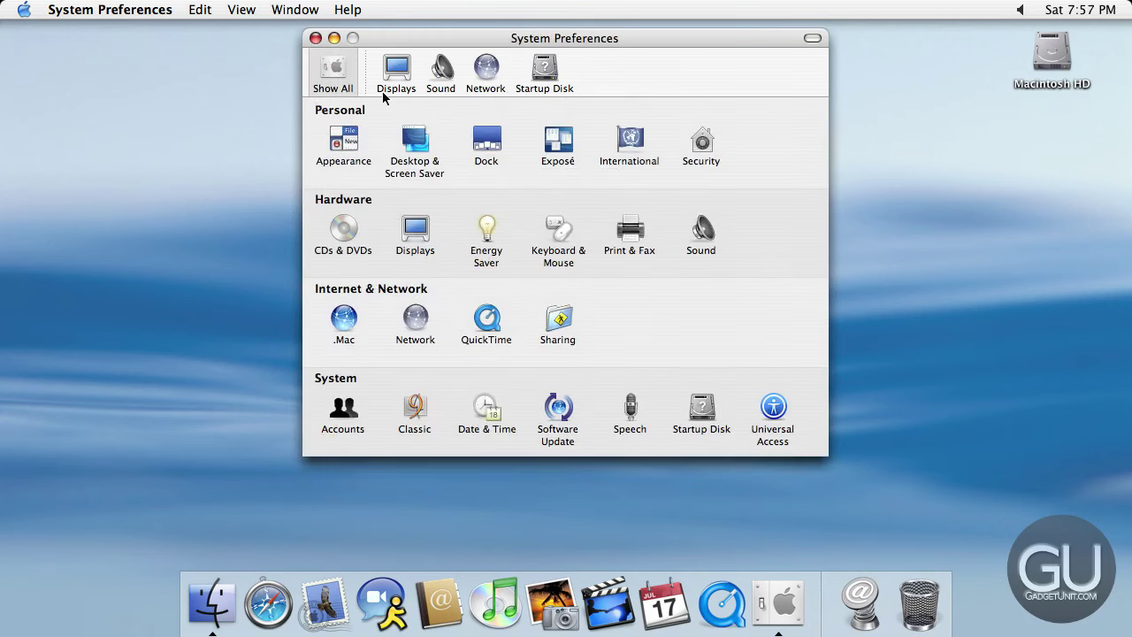
pyautogui.click(329, 76)
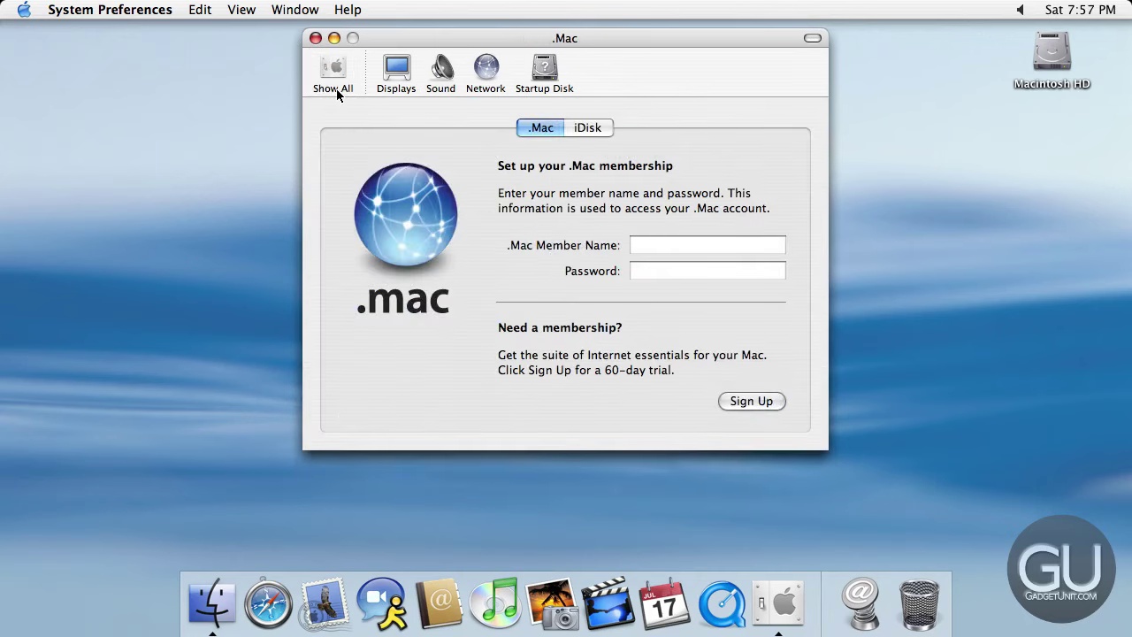
pyautogui.click(340, 89)
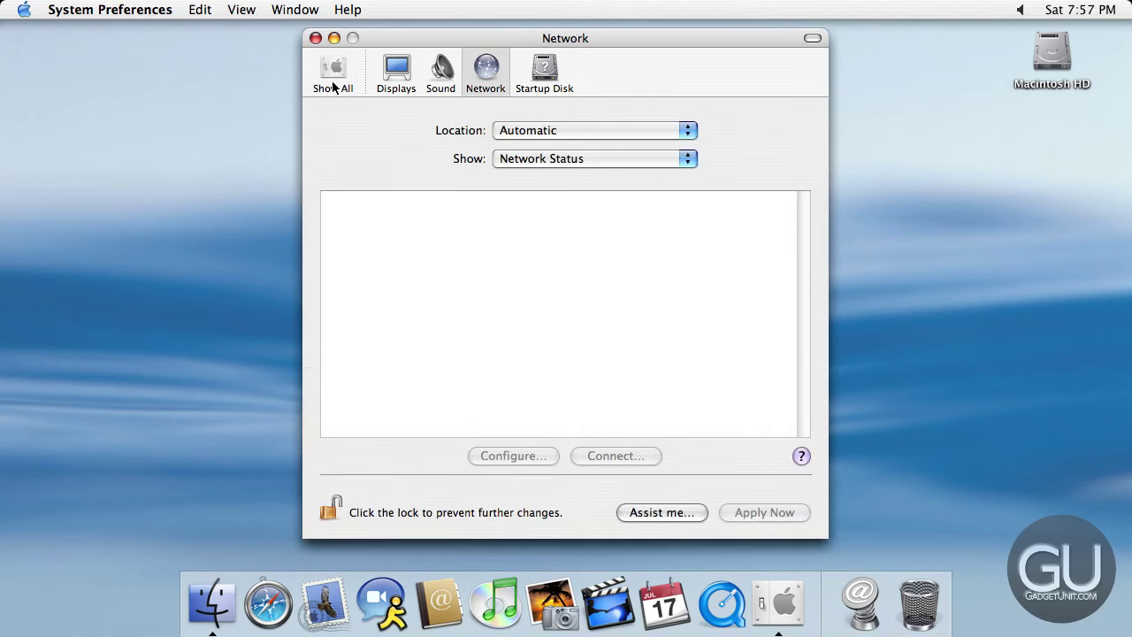
pyautogui.click(333, 84)
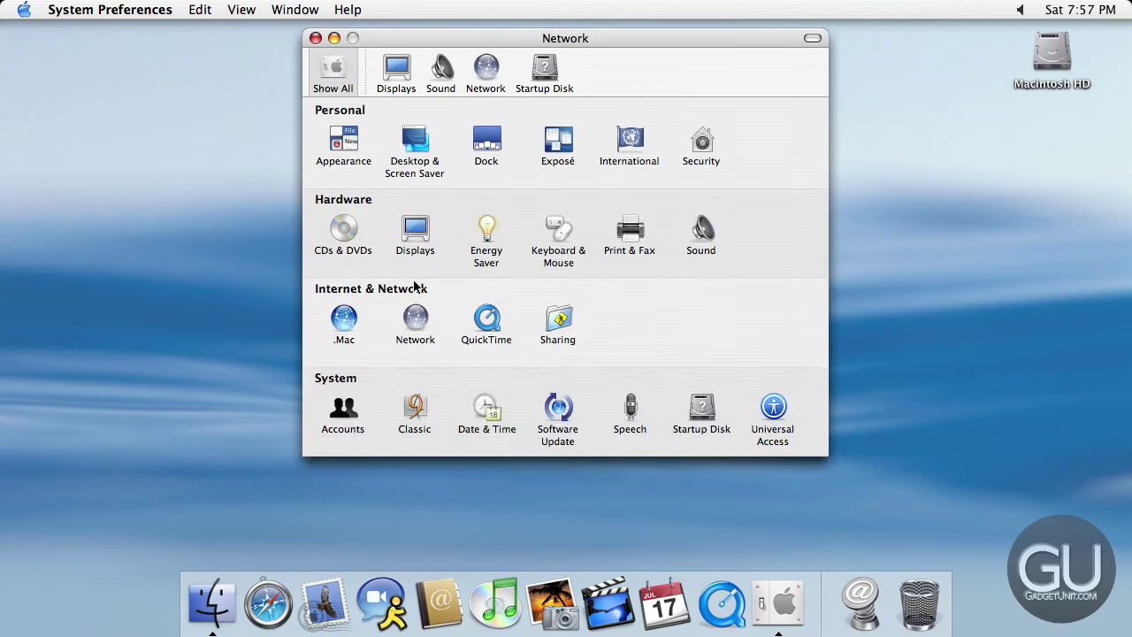
# Visit the QuickTime, Sharing and Accounts panes, then open the Classic pane.
pyautogui.click(487, 321)
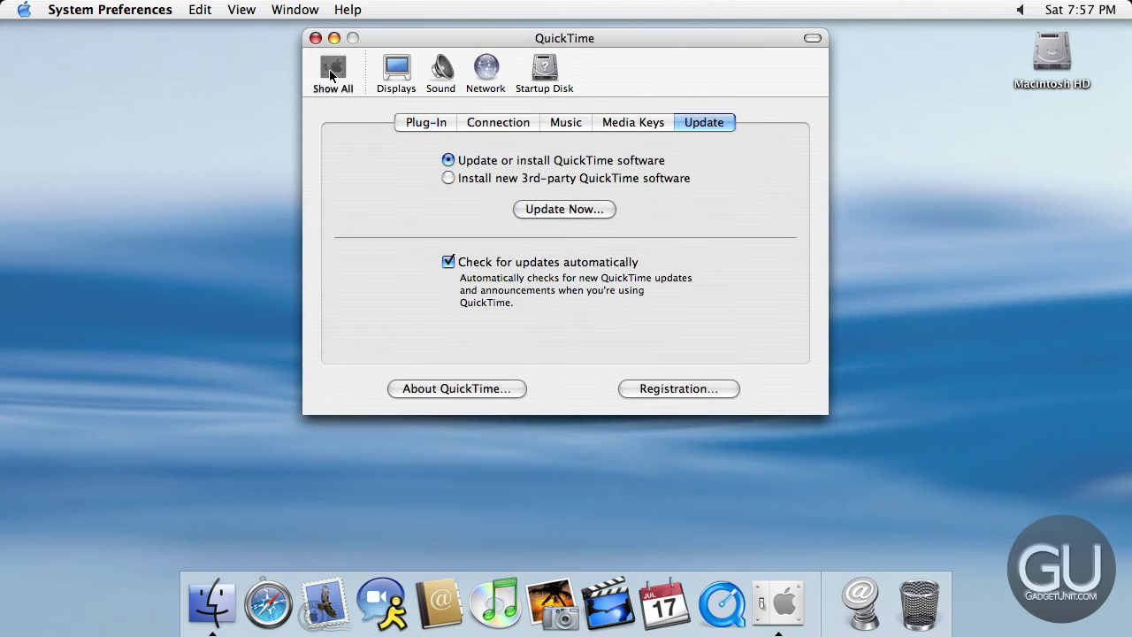
pyautogui.click(331, 71)
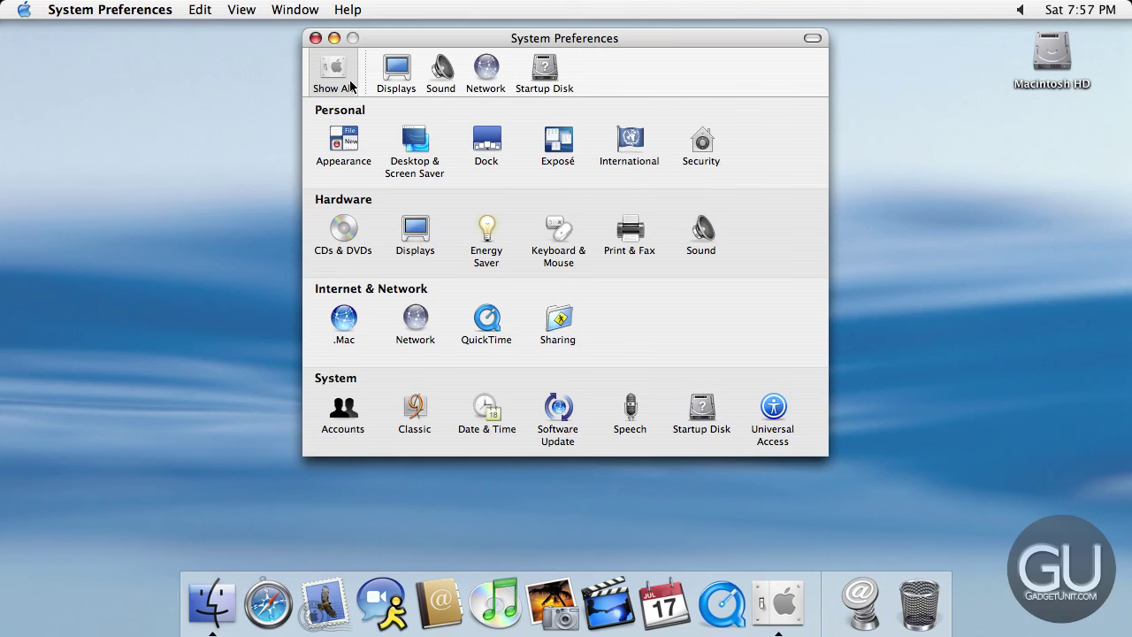
pyautogui.click(566, 325)
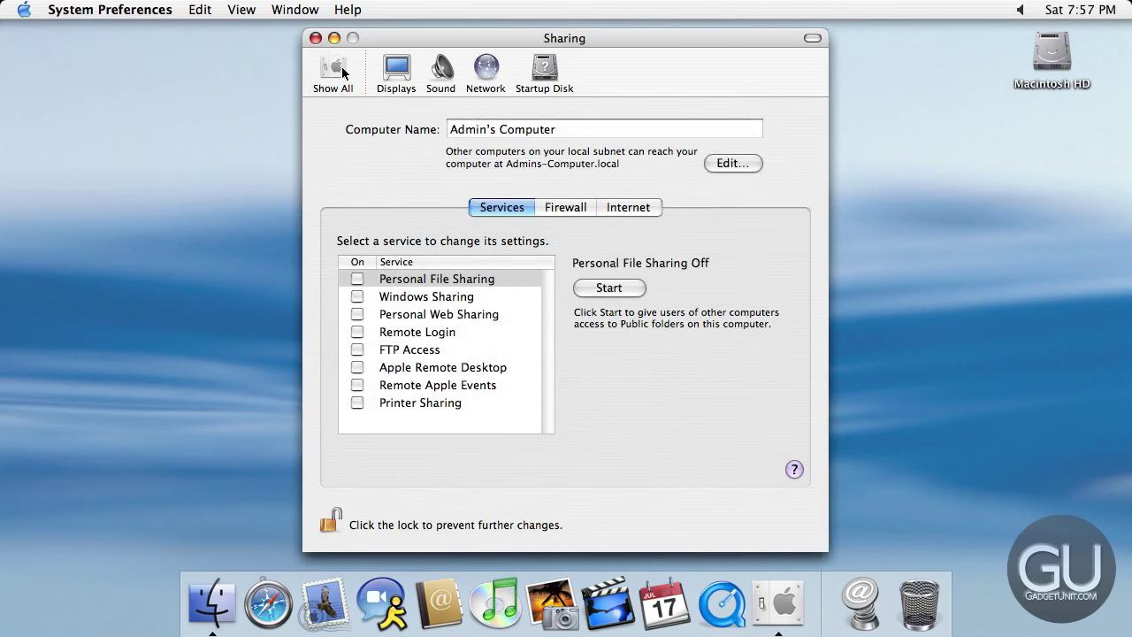
pyautogui.press('super+l')
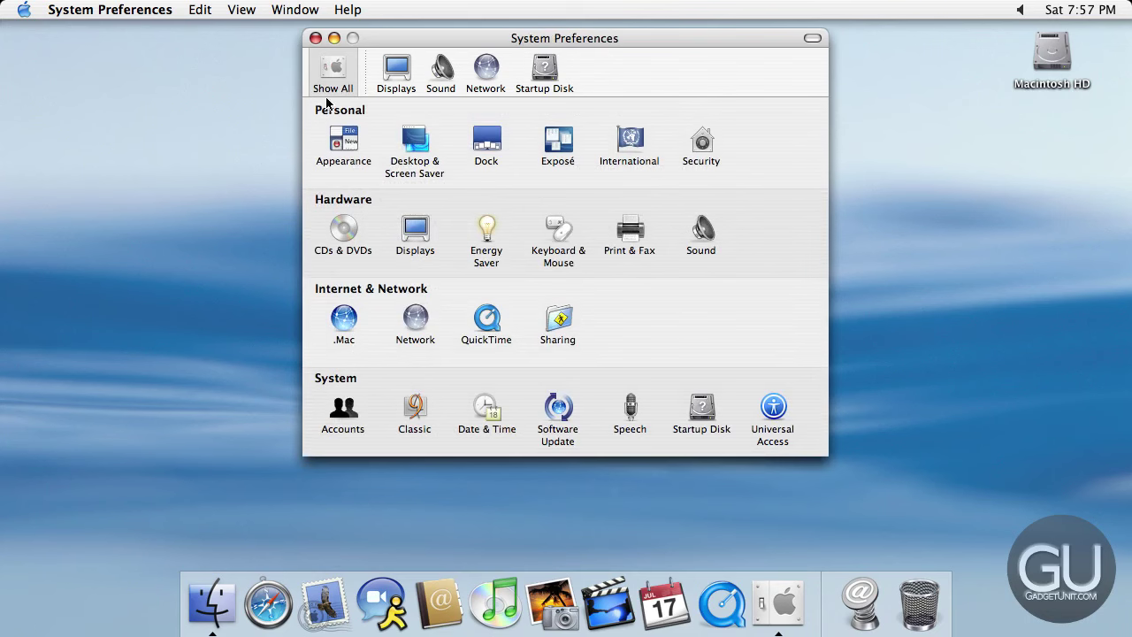
pyautogui.click(343, 411)
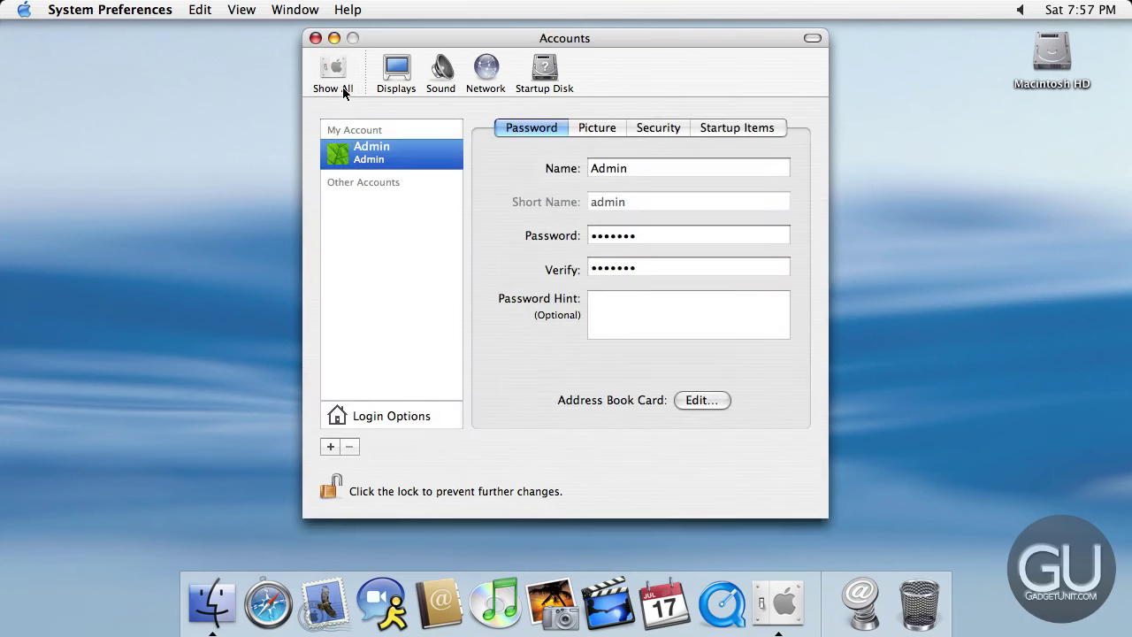
pyautogui.click(344, 89)
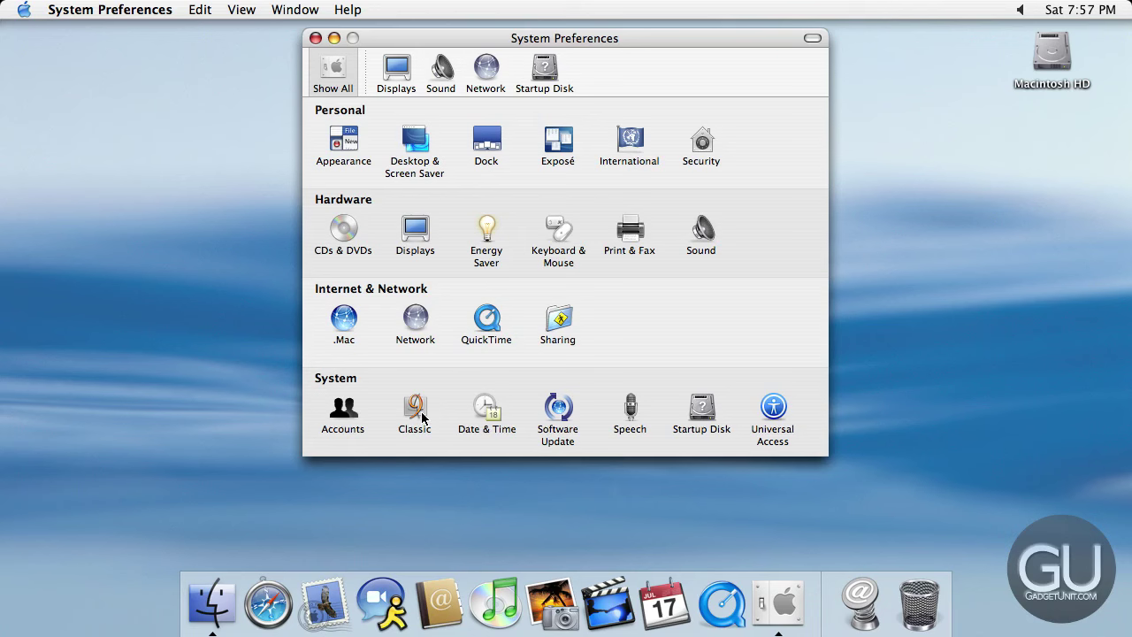
pyautogui.click(423, 415)
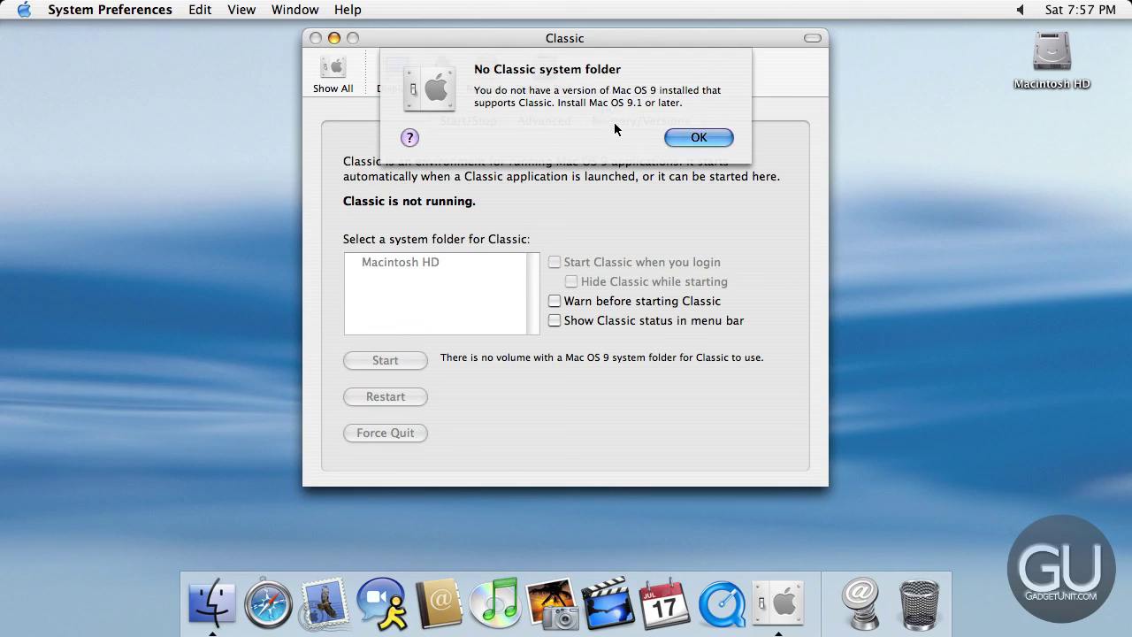
pyautogui.click(701, 135)
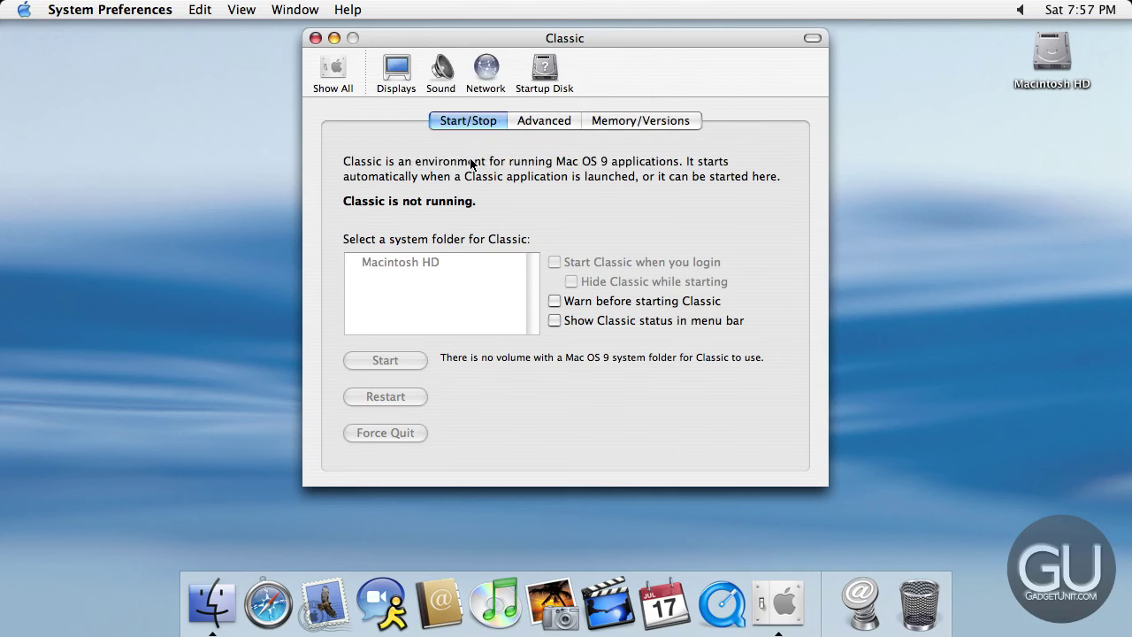
pyautogui.click(339, 74)
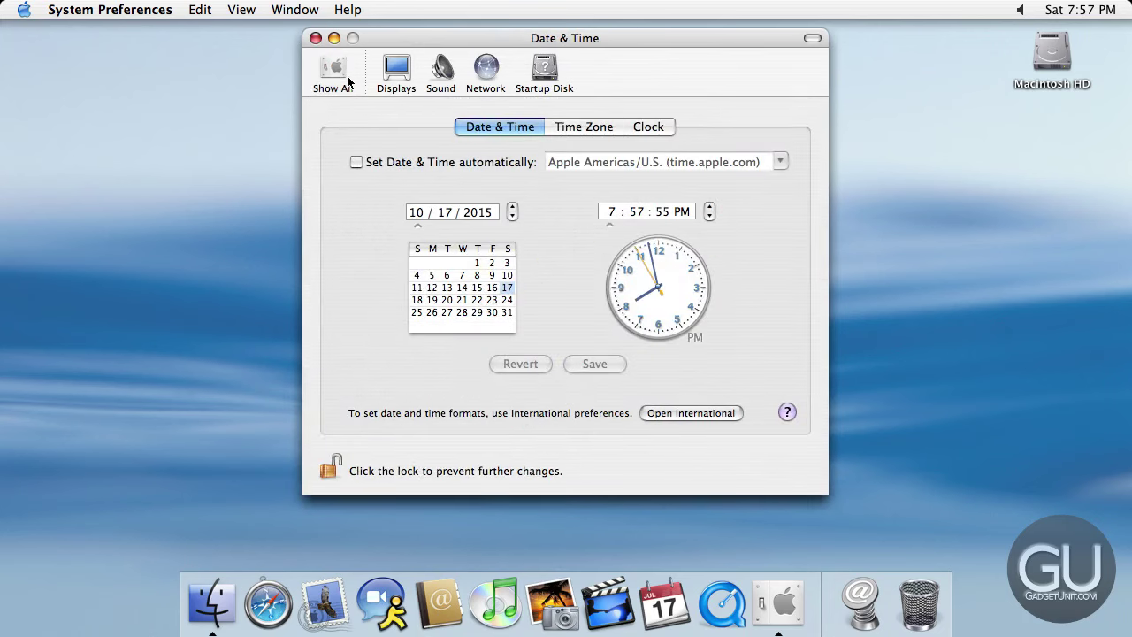
# Pass through Software Update, Startup Disk and Universal Access panes, then quit System Preferences.
pyautogui.click(339, 86)
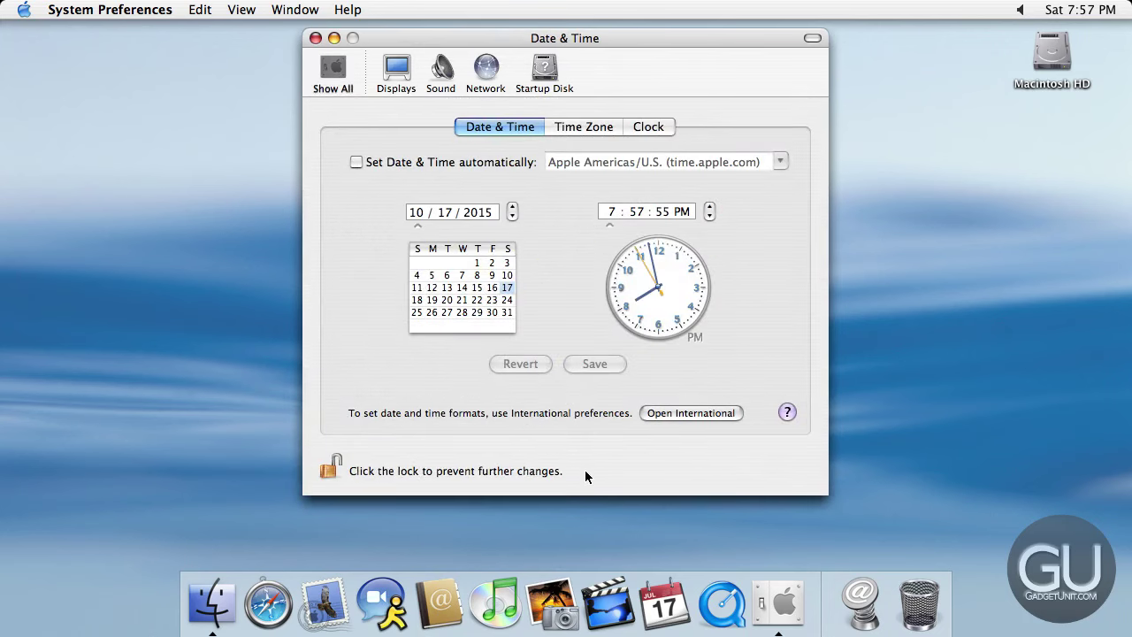
pyautogui.click(564, 435)
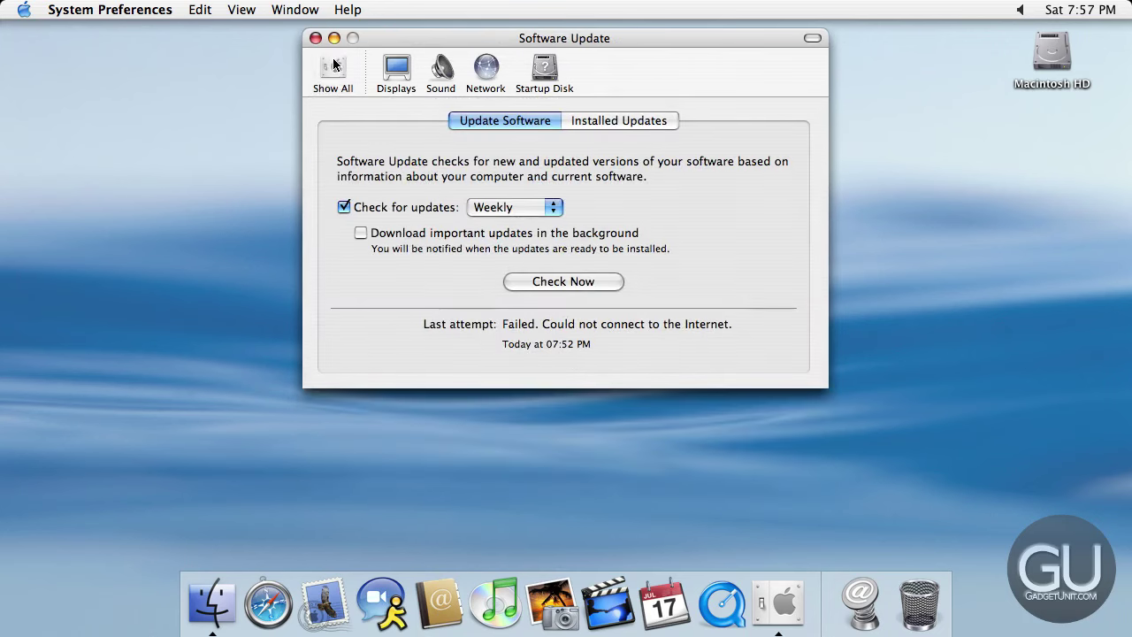
pyautogui.press('super+l')
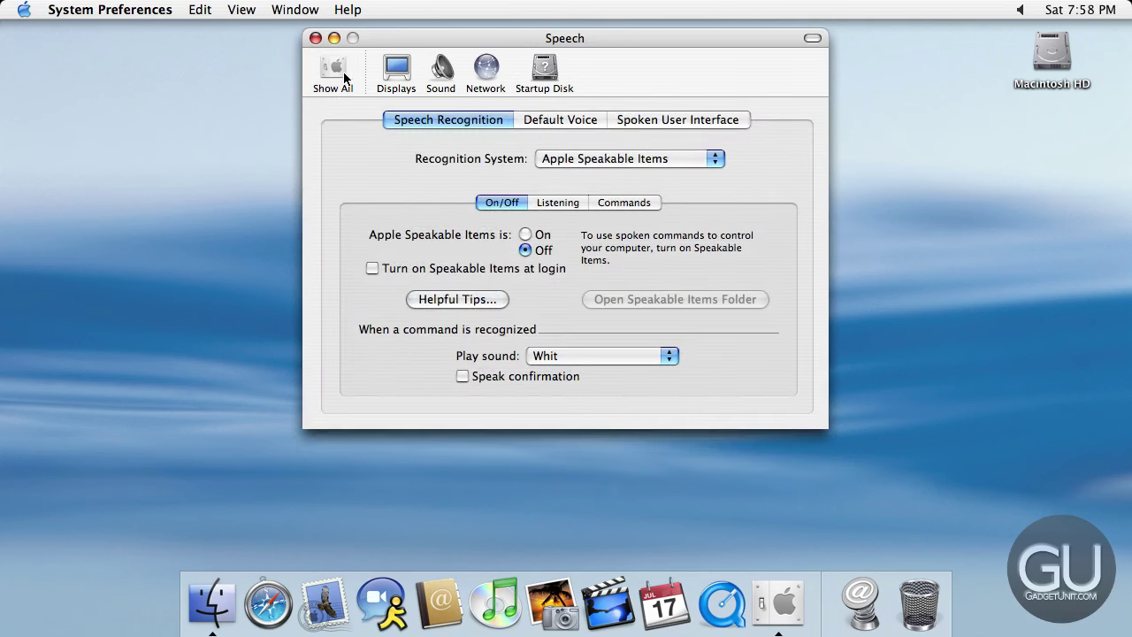
pyautogui.click(335, 82)
pyautogui.click(713, 429)
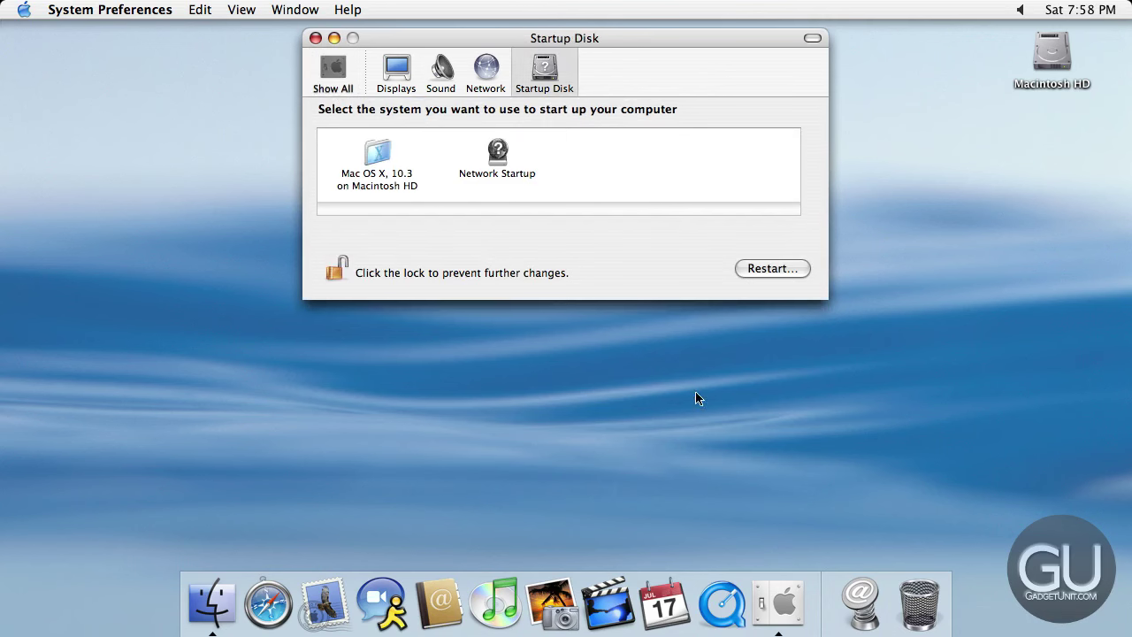
pyautogui.press('super+l')
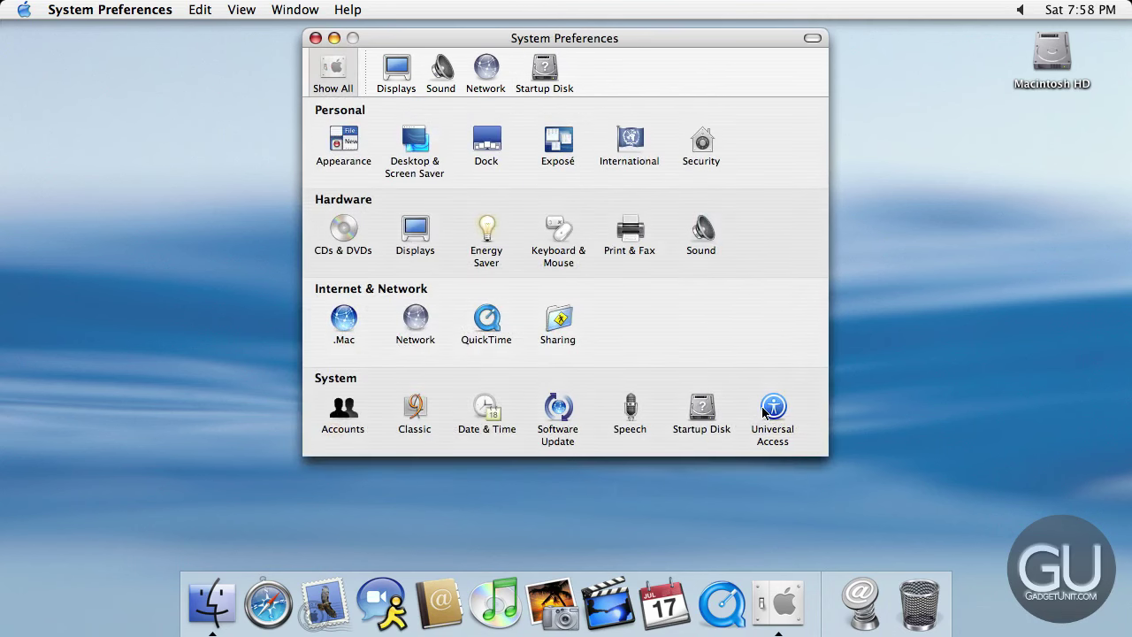
pyautogui.click(766, 412)
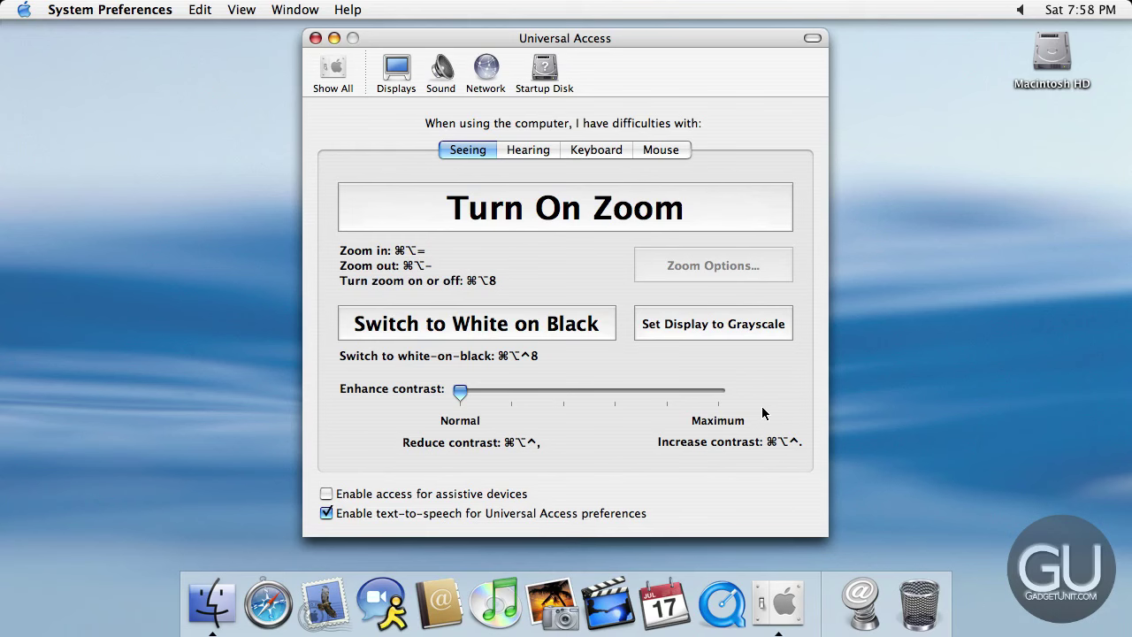
pyautogui.press('super+q')
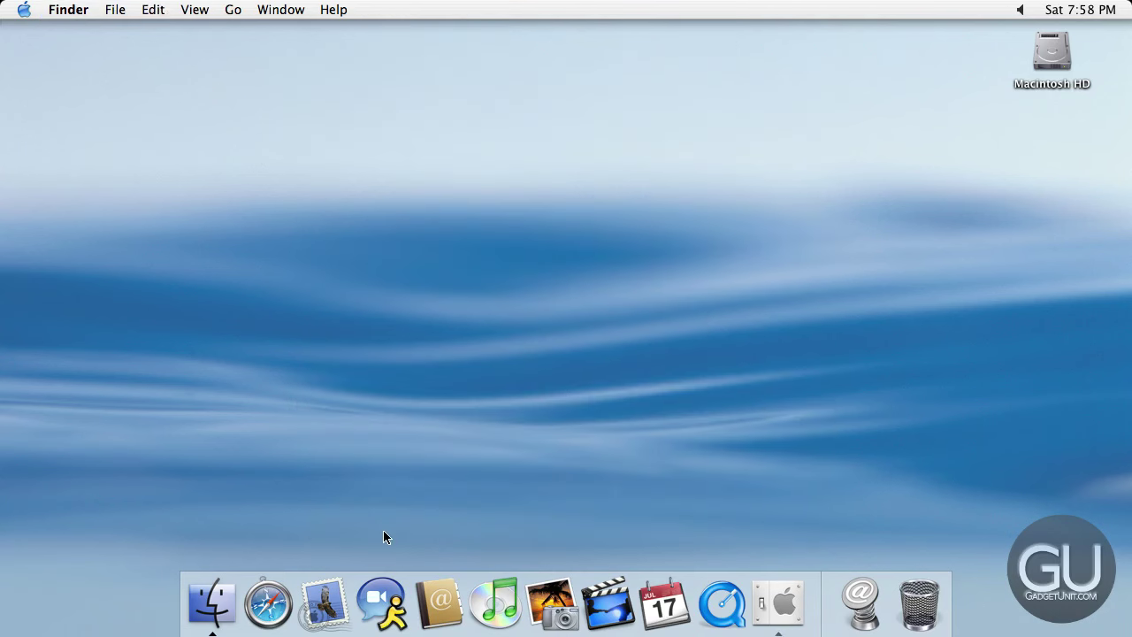
# Launch Safari, dismiss its server-not-found error and quit it.
pyautogui.click(257, 609)
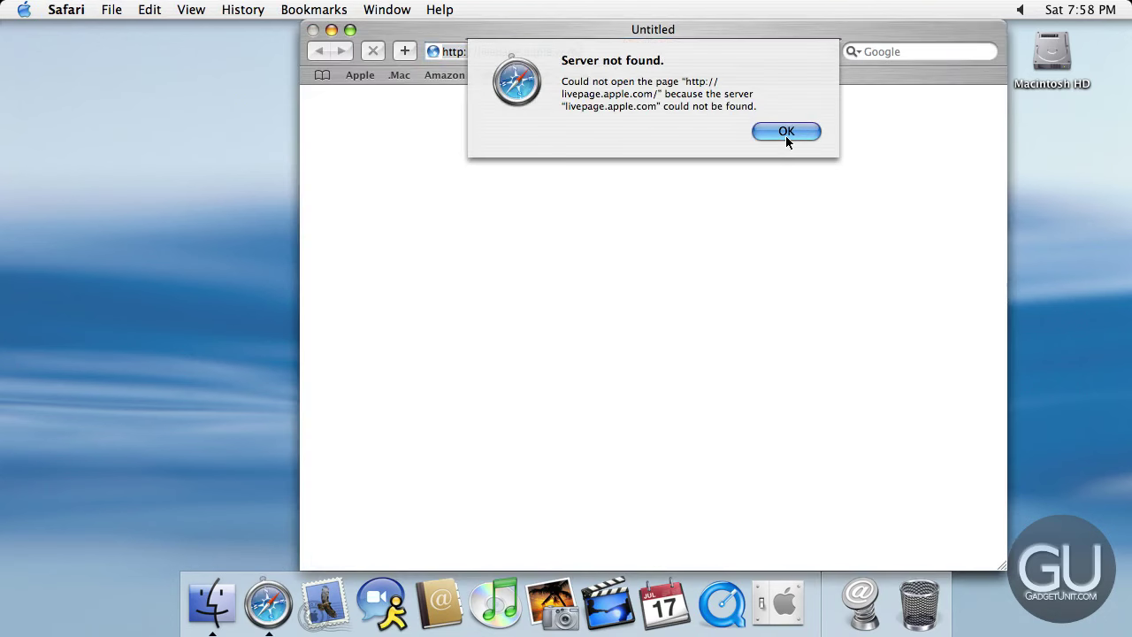
pyautogui.click(786, 133)
pyautogui.press('super+q')
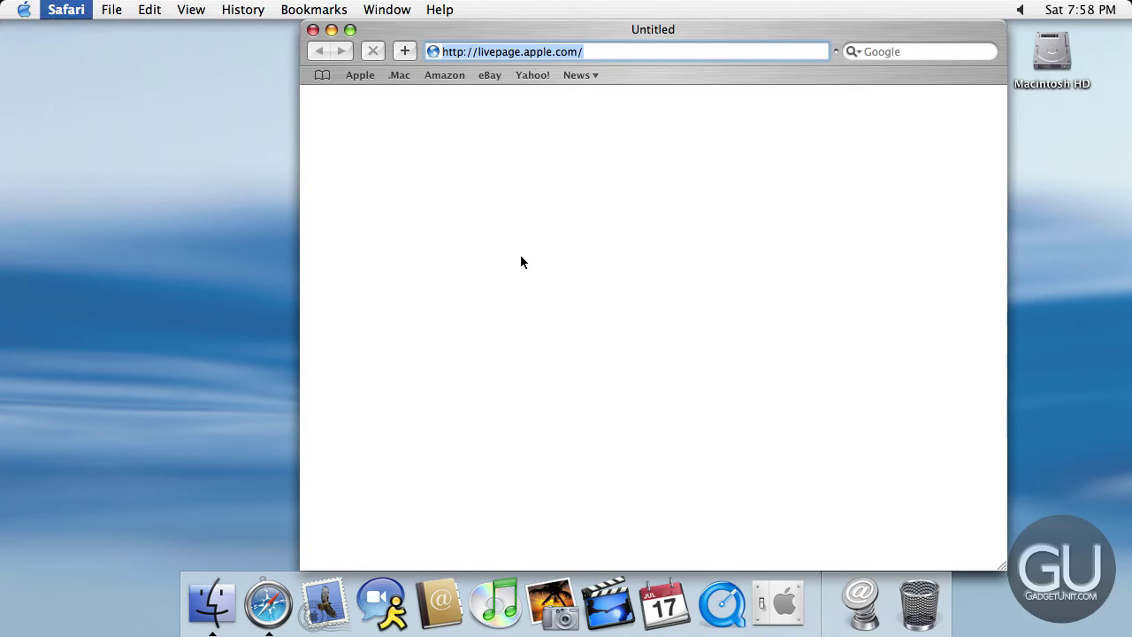
# Open Mail and quit it from its welcome screen, then start iChat.
pyautogui.click(328, 577)
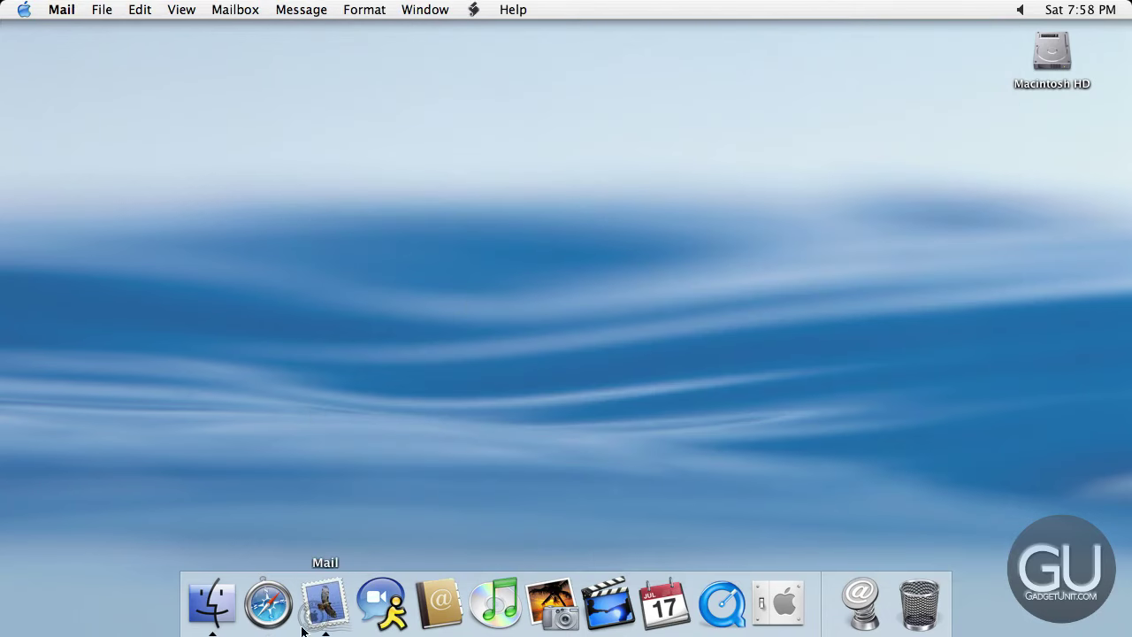
pyautogui.click(609, 354)
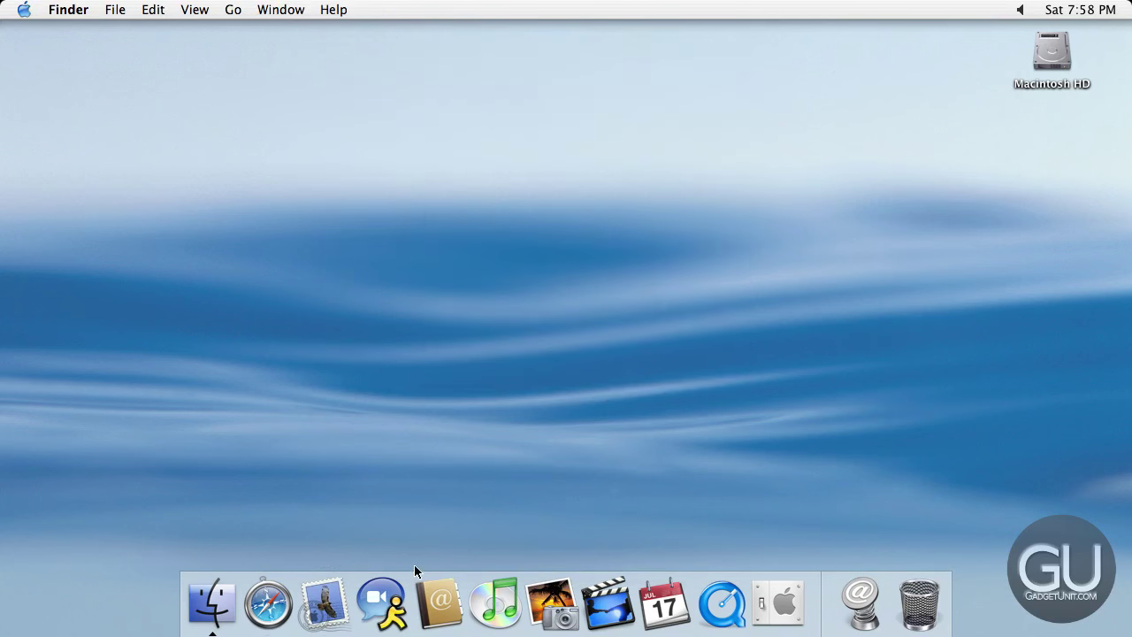
pyautogui.click(385, 590)
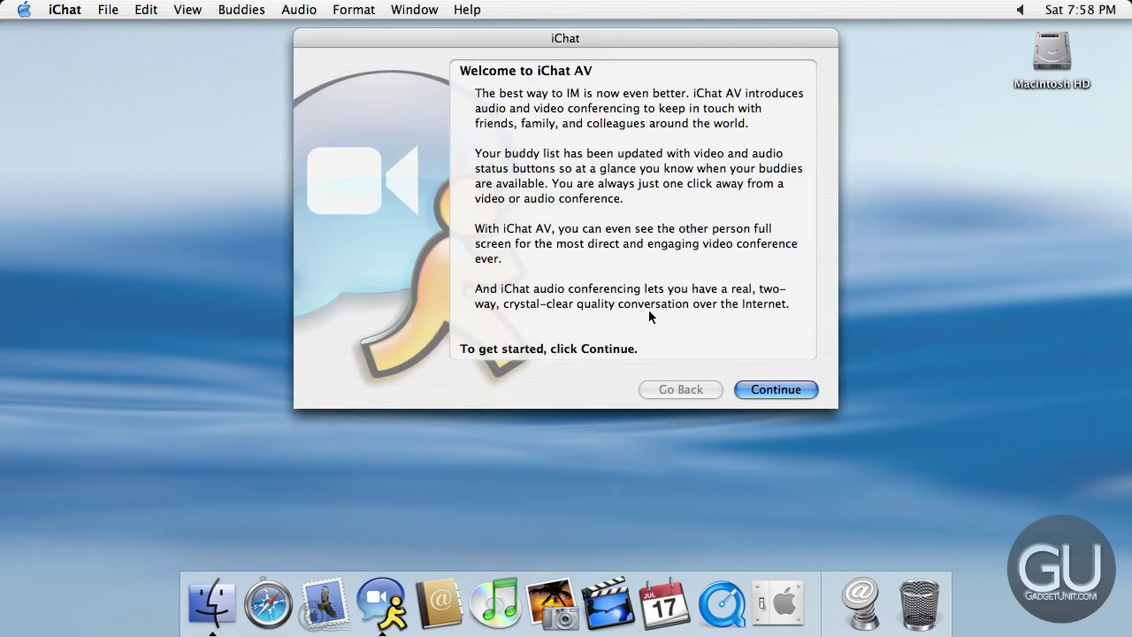
# Step through iChat's welcome and Rendezvous screens, check account types, quit, and start Address Book.
pyautogui.click(764, 384)
pyautogui.click(764, 390)
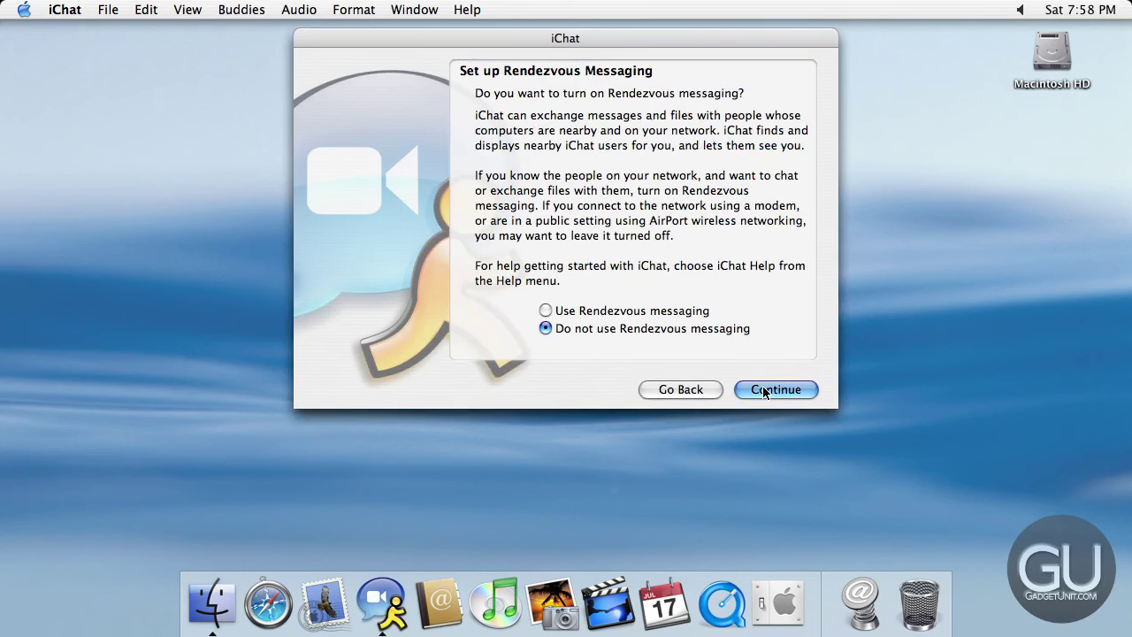
pyautogui.click(682, 389)
pyautogui.click(669, 222)
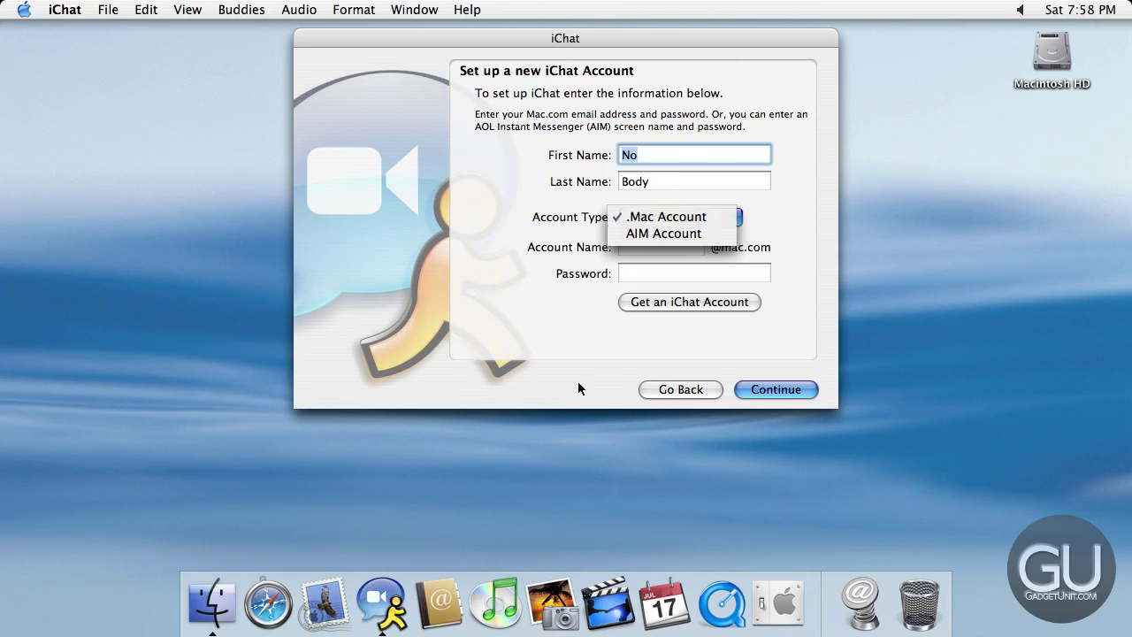
pyautogui.click(656, 402)
pyautogui.press('super+q')
pyautogui.click(434, 584)
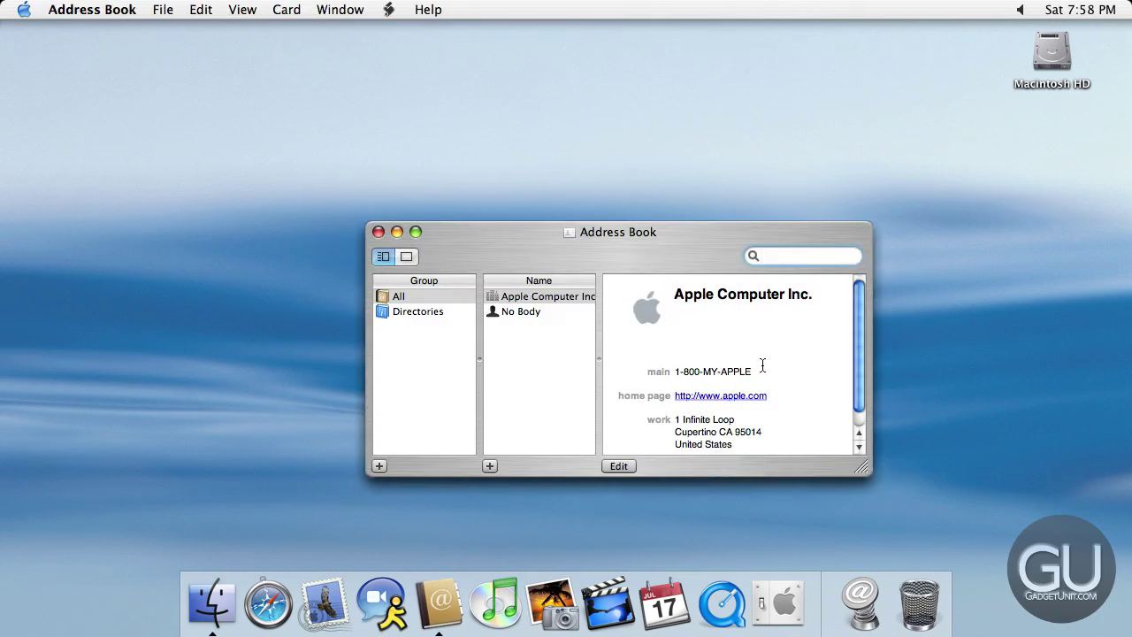
# Scroll the Apple card, hide Address Book with Cmd+H, and launch iPhoto.
pyautogui.moveTo(858, 287); pyautogui.dragTo(859, 301)
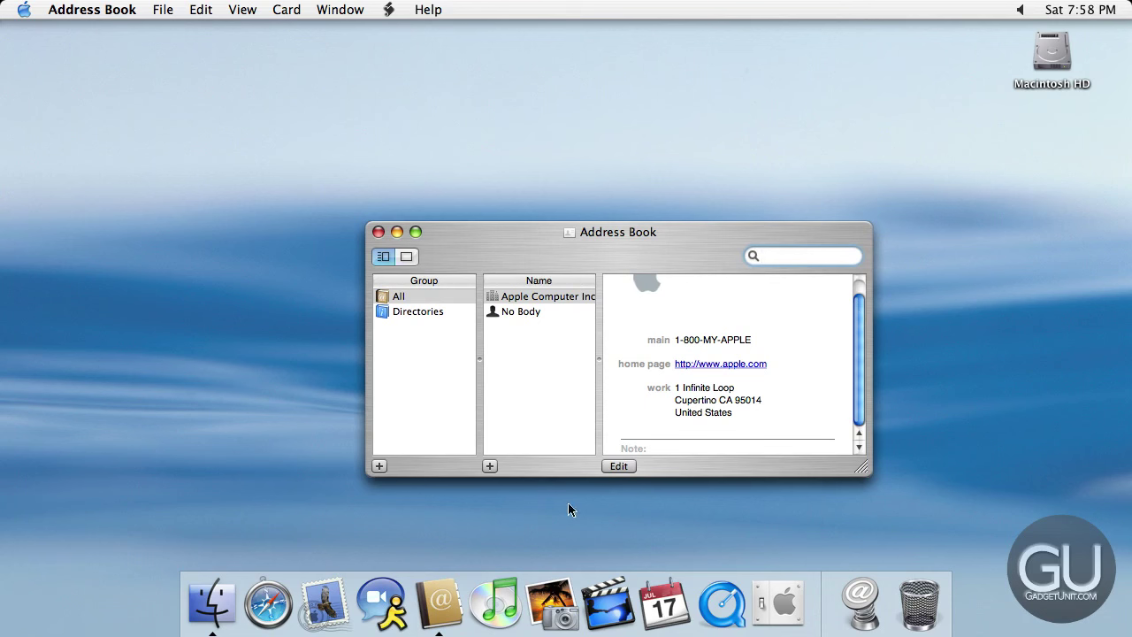
pyautogui.press('super+h')
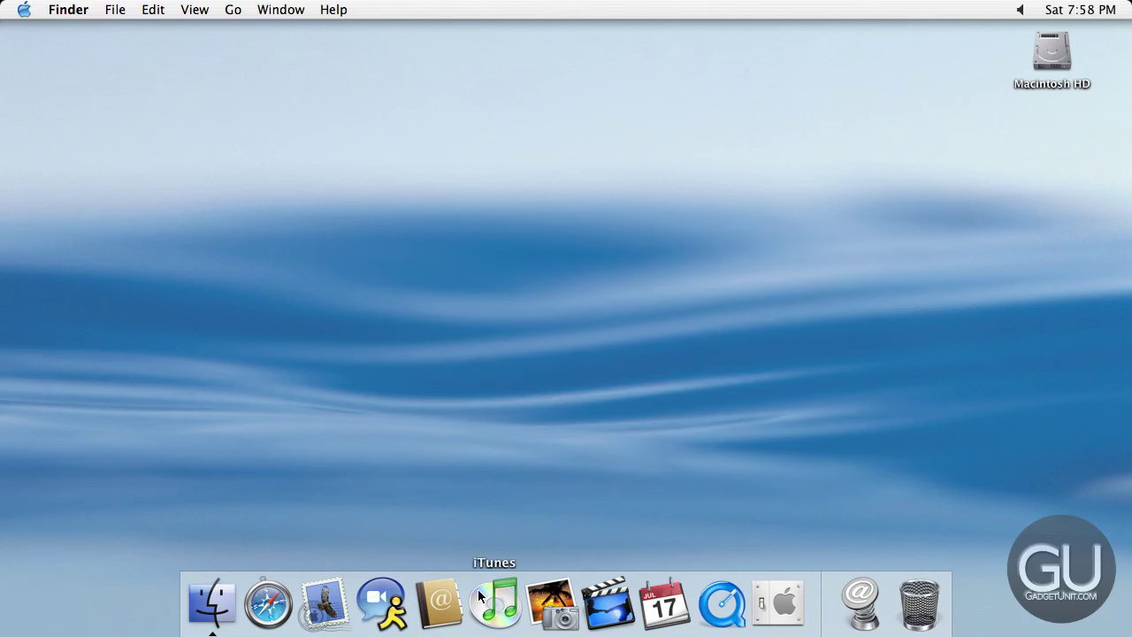
pyautogui.click(572, 618)
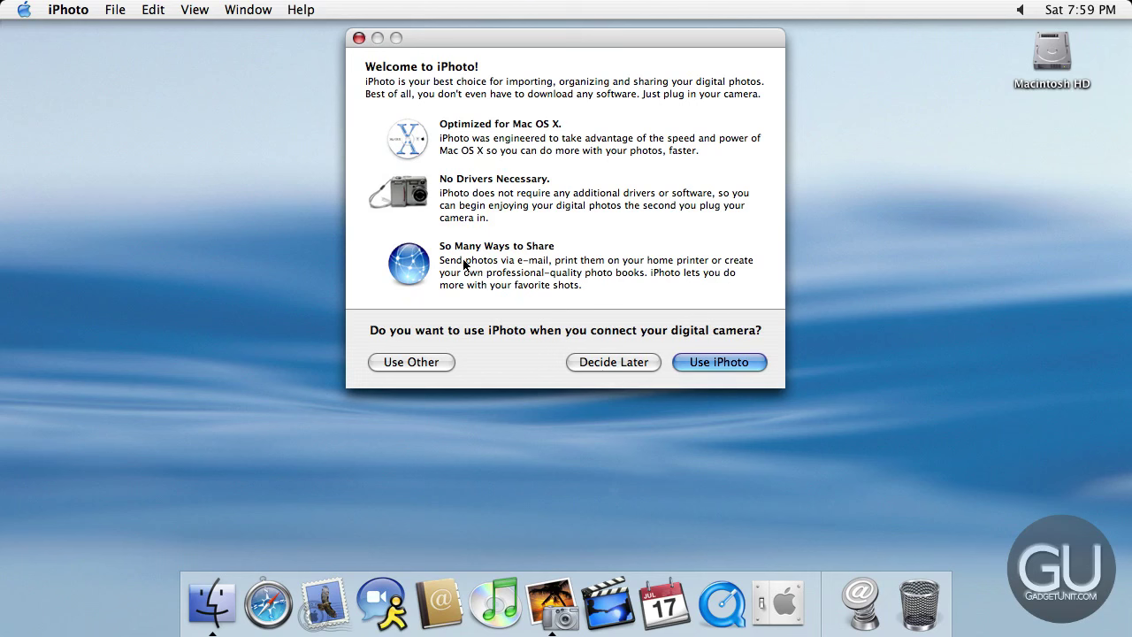
# Choose Decide Later for camera import, review the empty library, quit iPhoto and start iMovie.
pyautogui.click(645, 362)
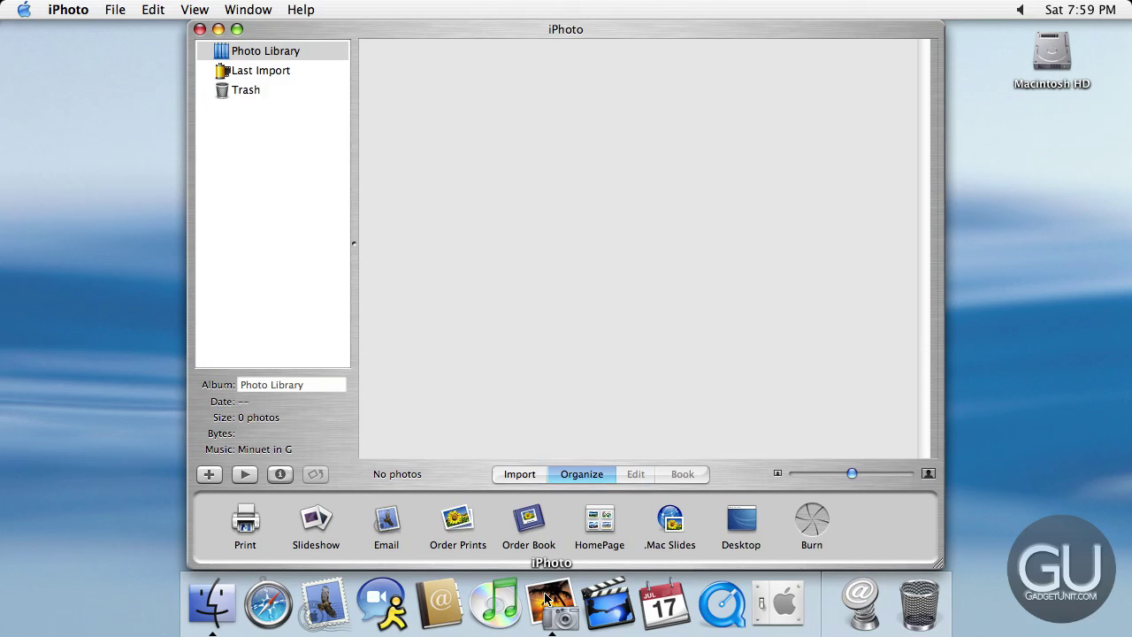
pyautogui.press('super+q')
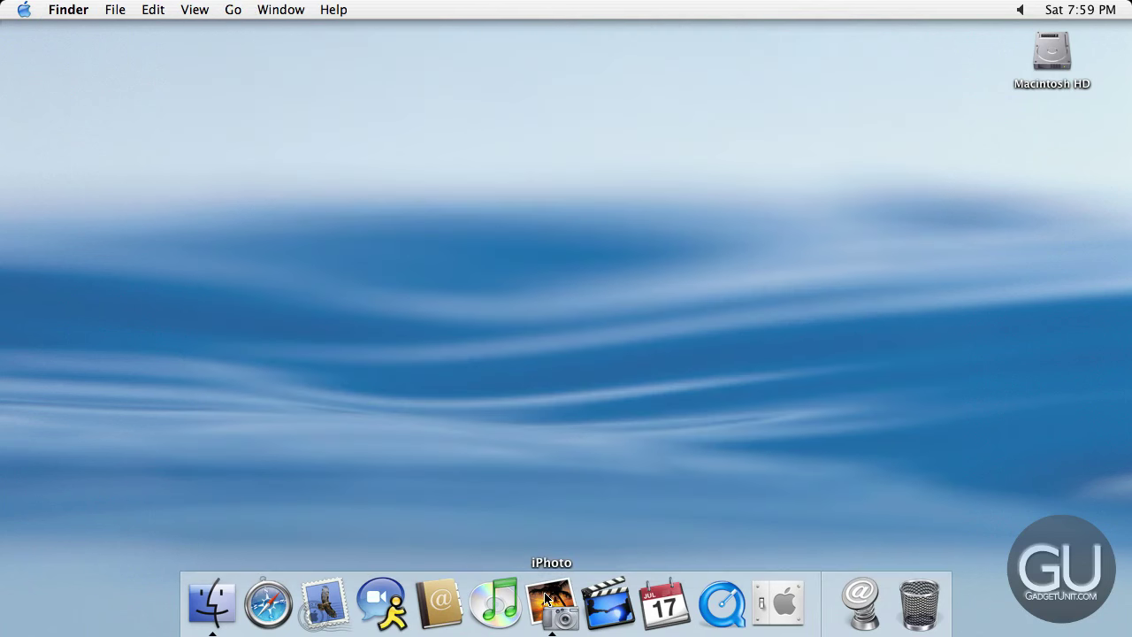
pyautogui.click(594, 601)
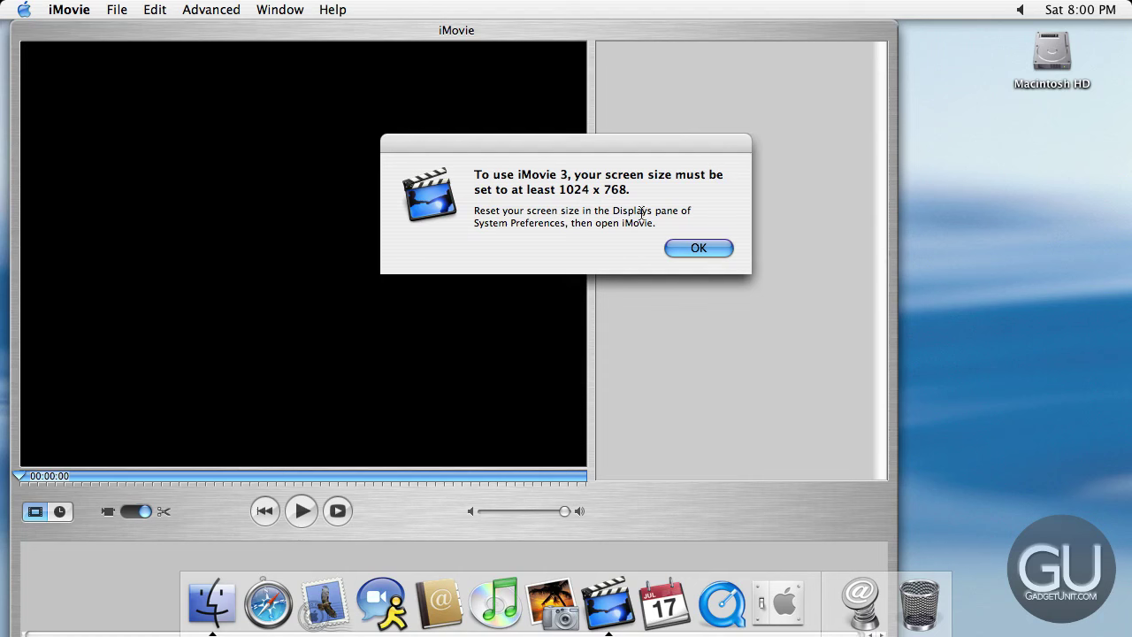
# Dismiss iMovie's 1024 x 768 screen-size alert, then launch iCal.
pyautogui.click(702, 248)
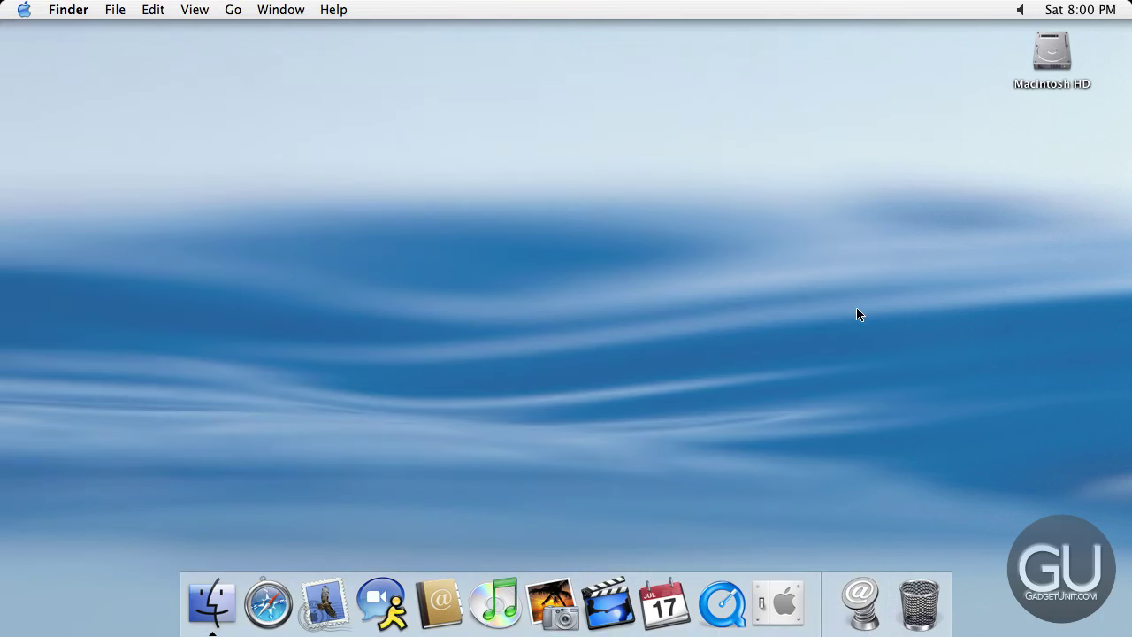
pyautogui.click(655, 615)
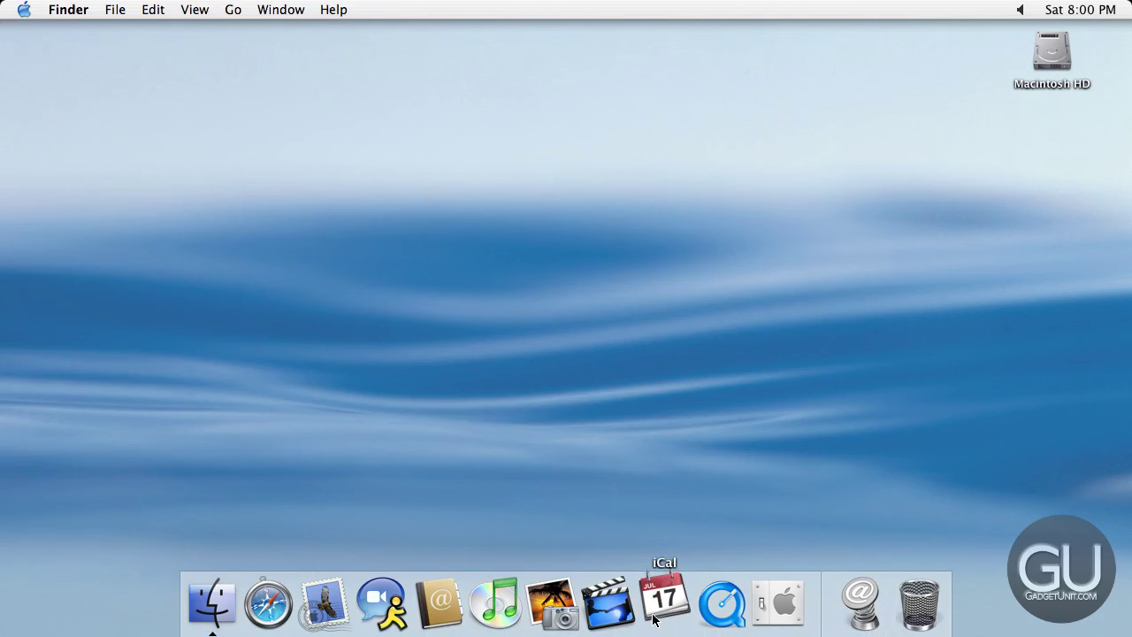
# Launch iCal, scroll the October 2015 week view, quit it and start QuickTime Player.
pyautogui.click(655, 619)
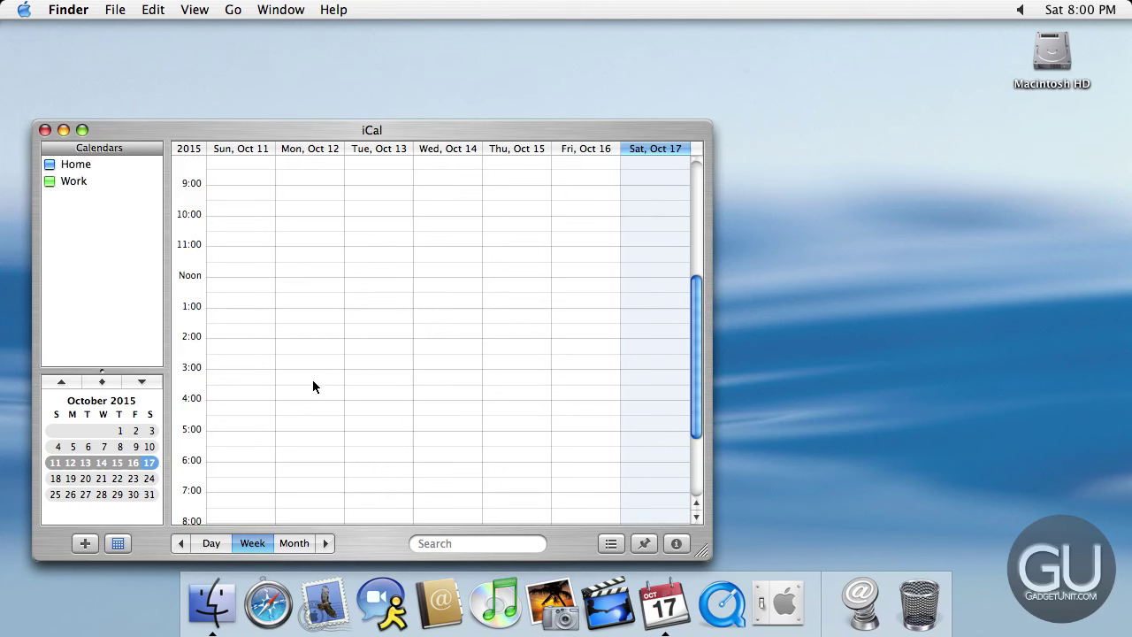
pyautogui.moveTo(703, 334); pyautogui.dragTo(692, 435)
pyautogui.press('super+q')
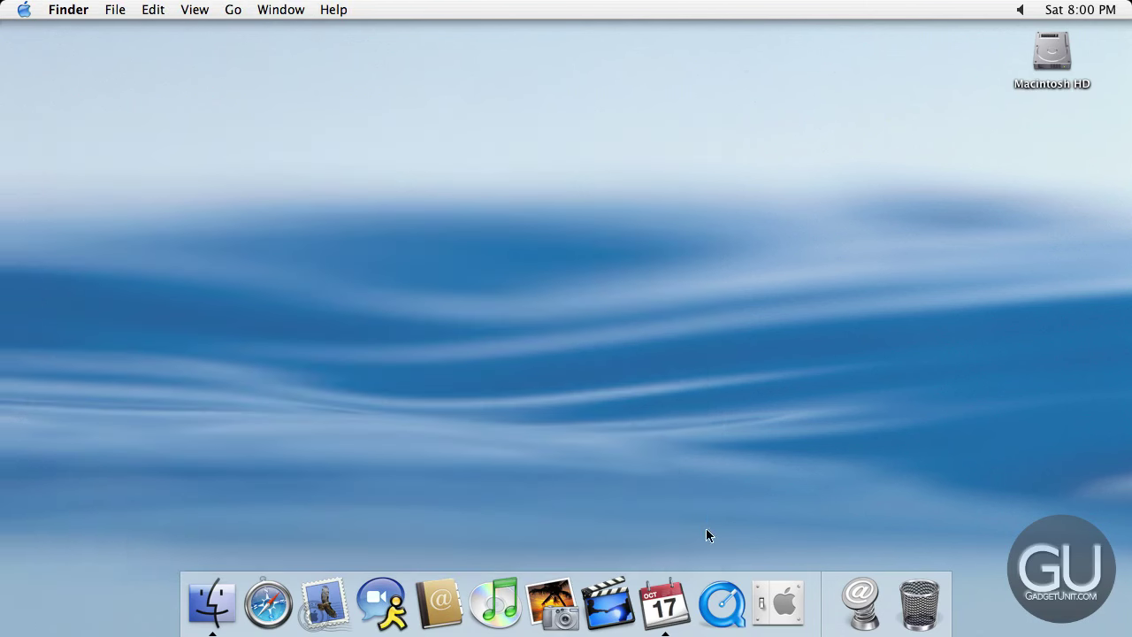
pyautogui.click(727, 596)
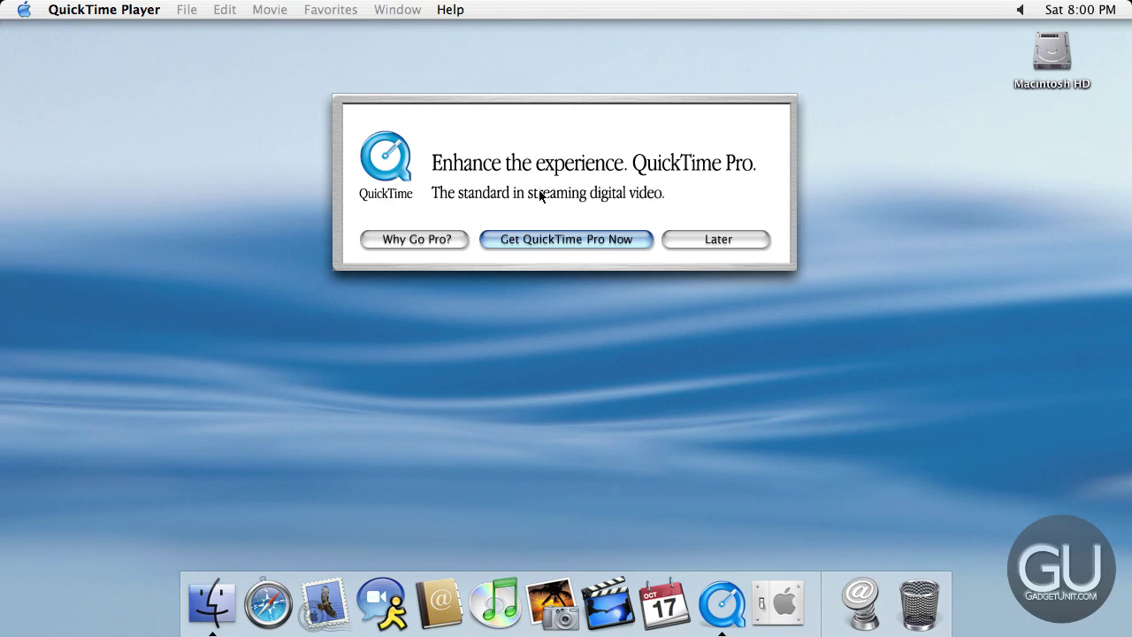
# Postpone the QuickTime Pro upgrade and move the Welcome to QuickTime window toward the centre.
pyautogui.click(680, 235)
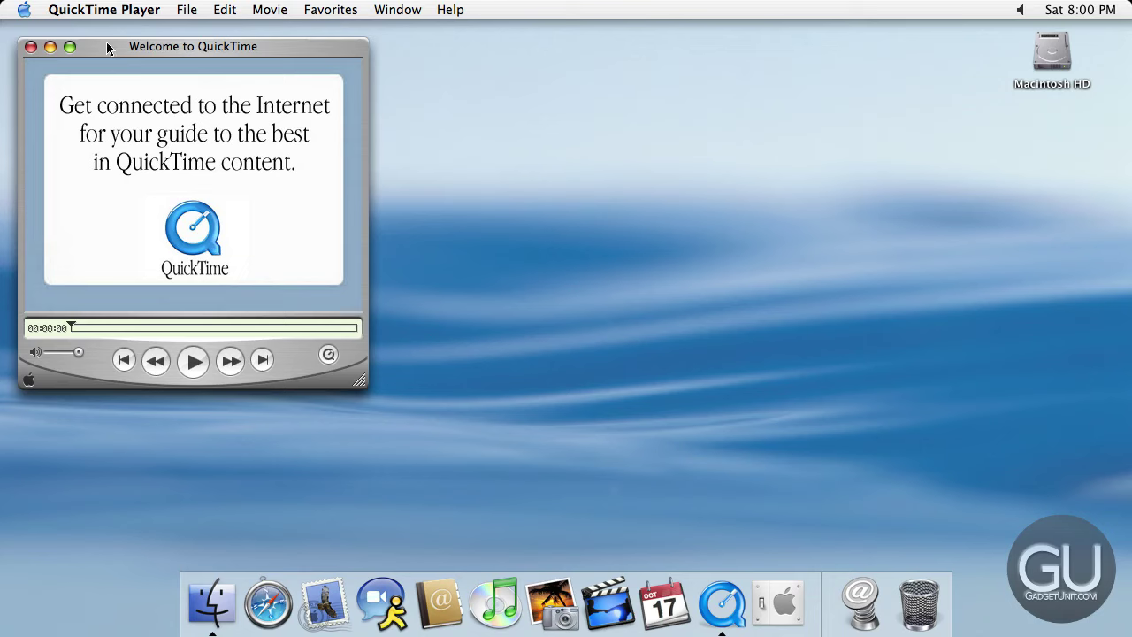
pyautogui.moveTo(106, 46); pyautogui.dragTo(672, 113)
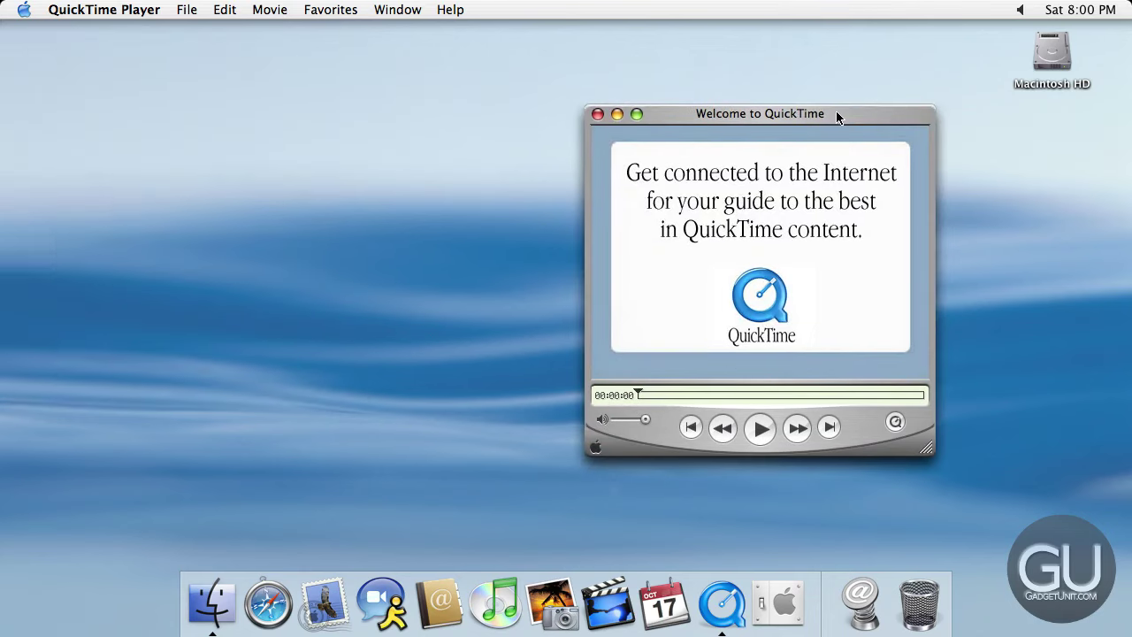
pyautogui.moveTo(836, 112); pyautogui.dragTo(692, 91)
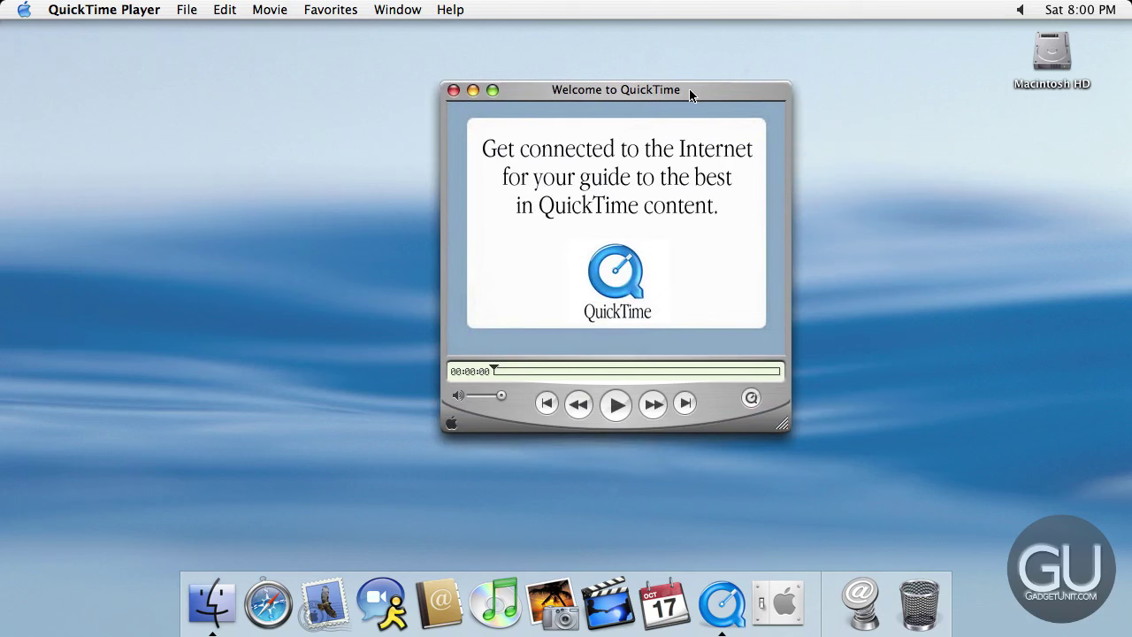
# Show About QuickTime Player, hide the player, and open a Finder window on the home folder.
pyautogui.click(141, 10)
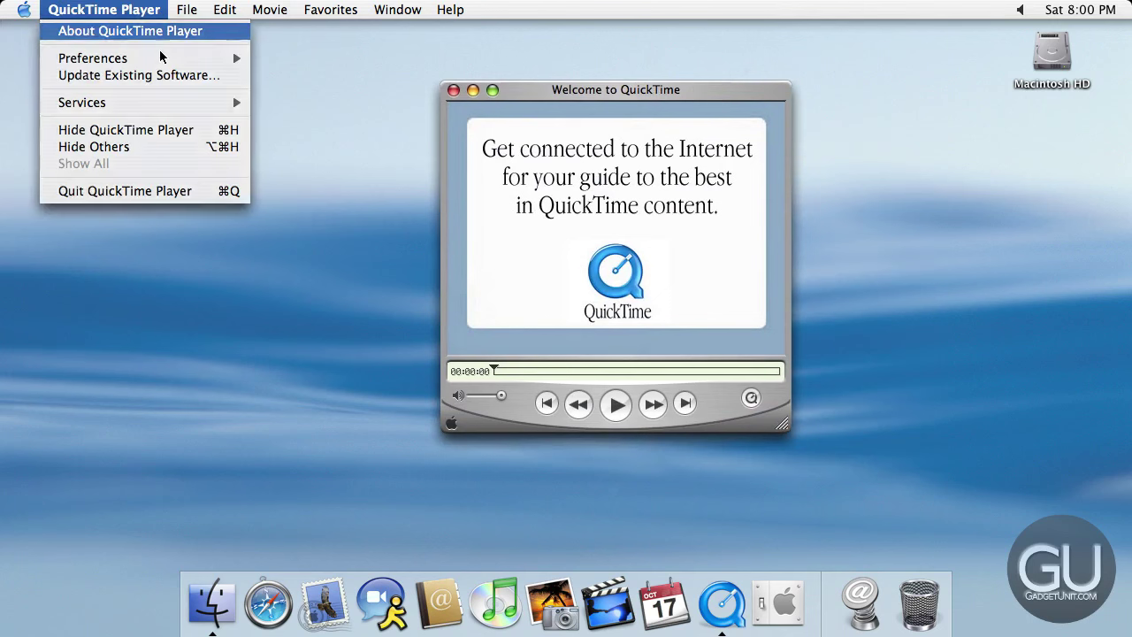
pyautogui.click(133, 30)
pyautogui.press('super+h')
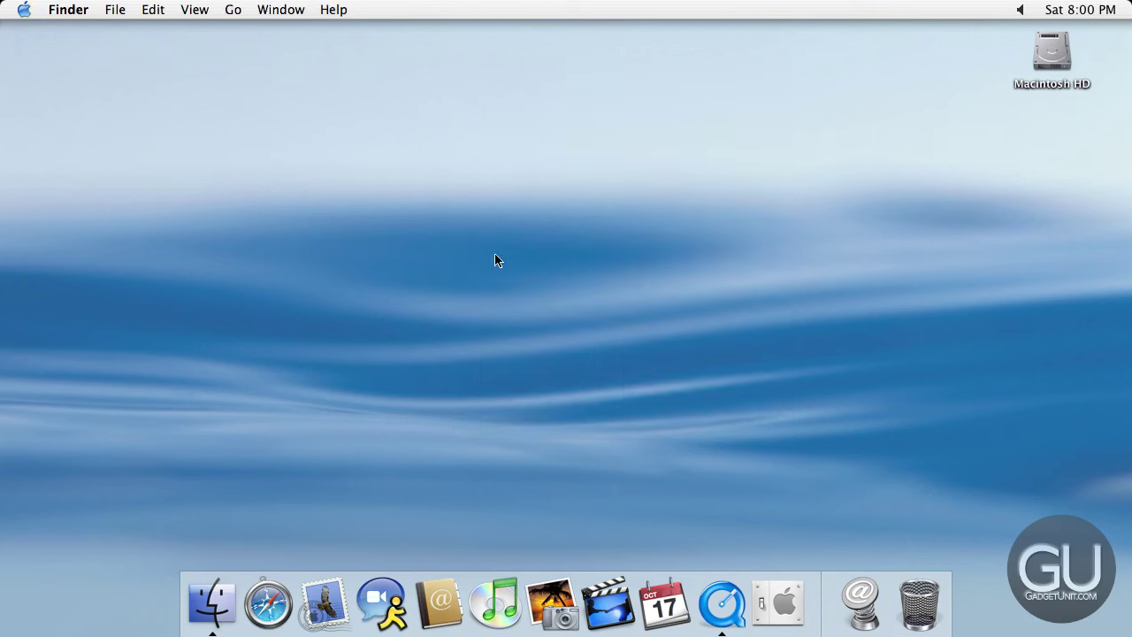
pyautogui.click(223, 598)
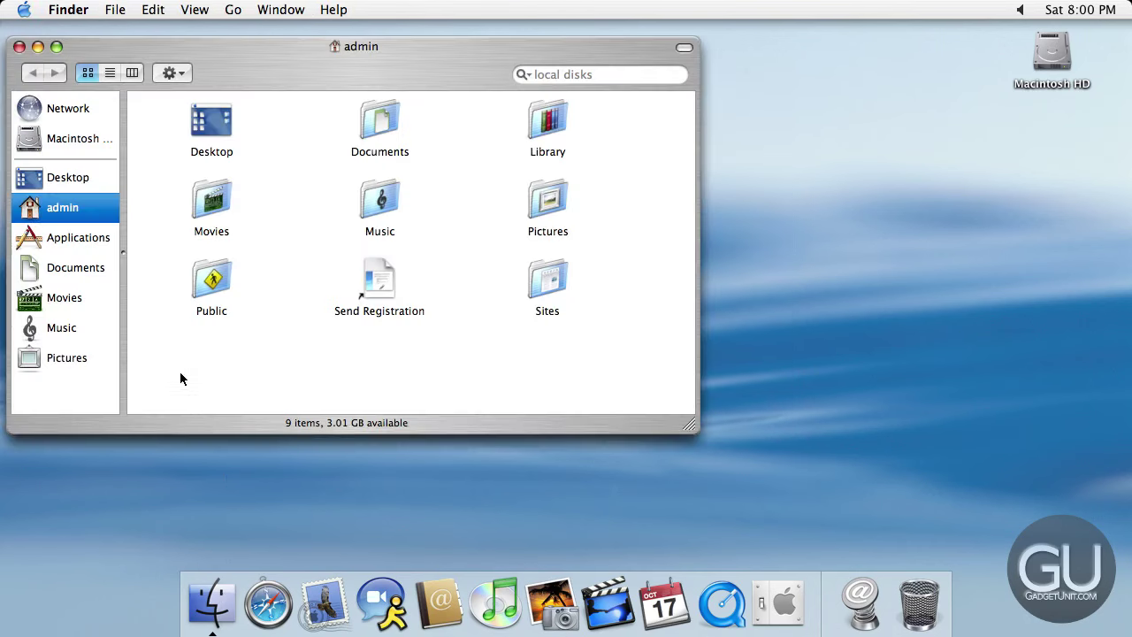
# Show the Applications folder and peek inside AppleScript twice, returning to Applications each time.
pyautogui.click(89, 236)
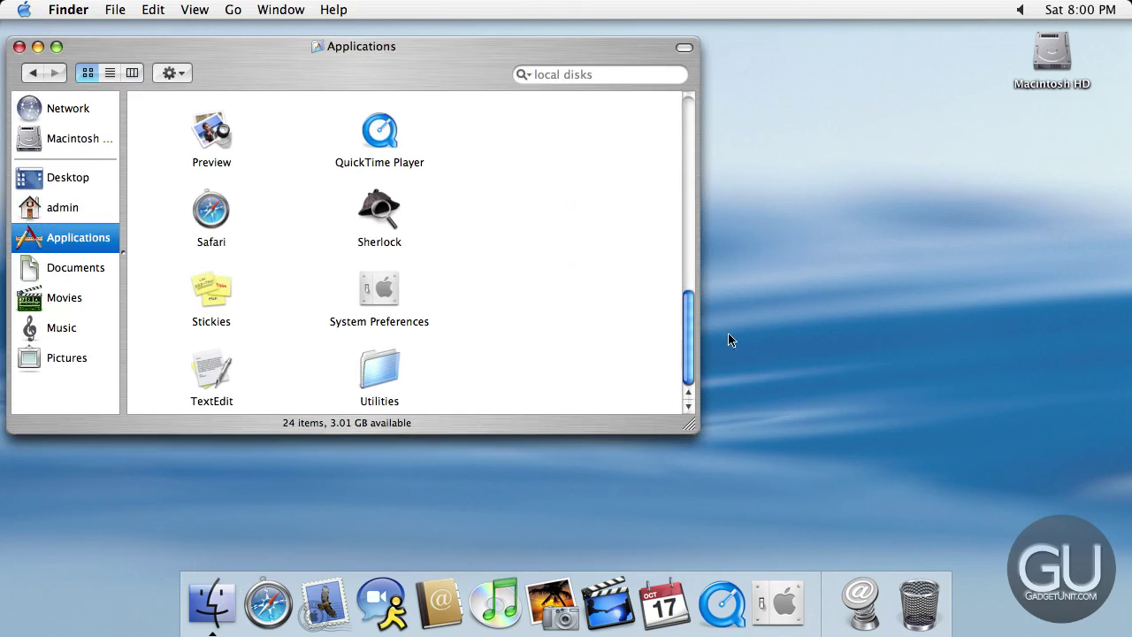
pyautogui.moveTo(688, 343); pyautogui.dragTo(585, 86)
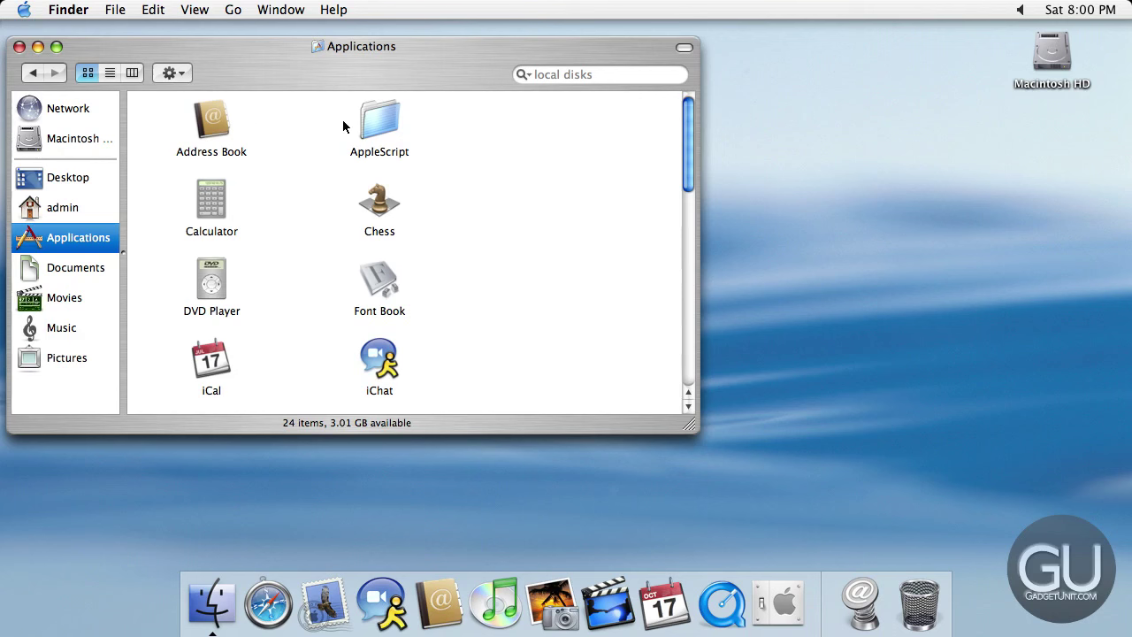
pyautogui.doubleClick(385, 129)
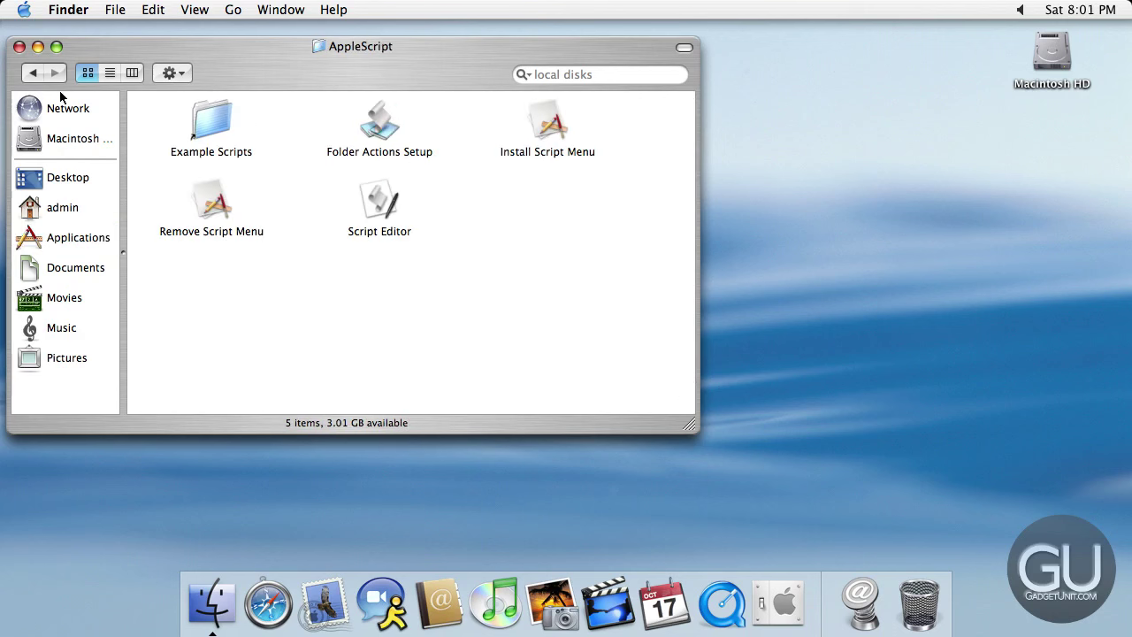
pyautogui.click(32, 74)
pyautogui.doubleClick(380, 124)
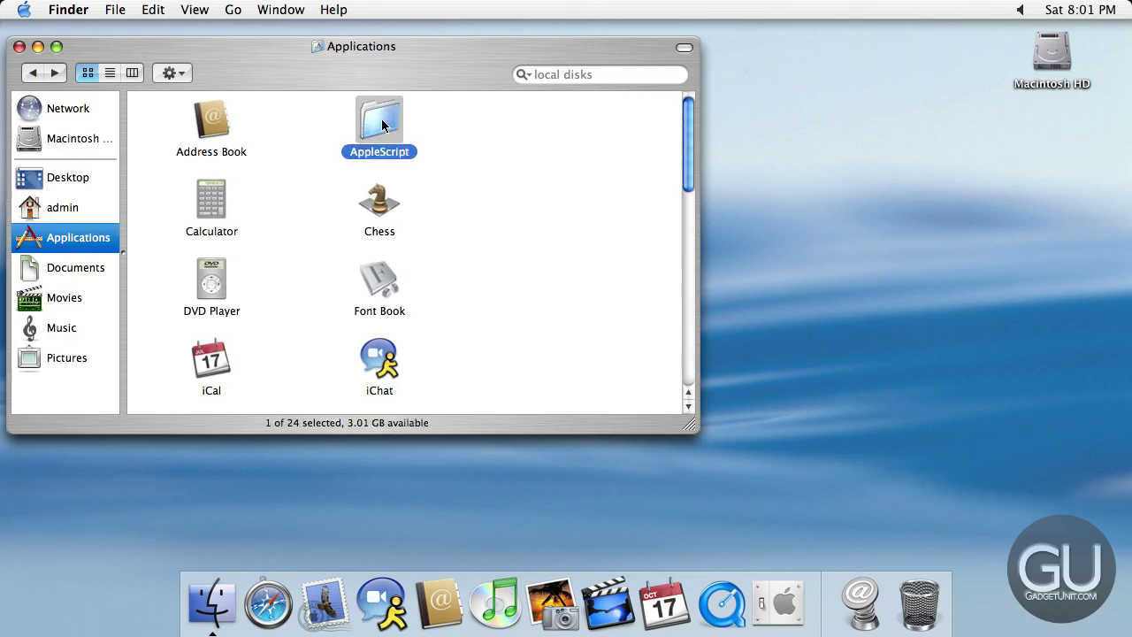
pyautogui.click(34, 74)
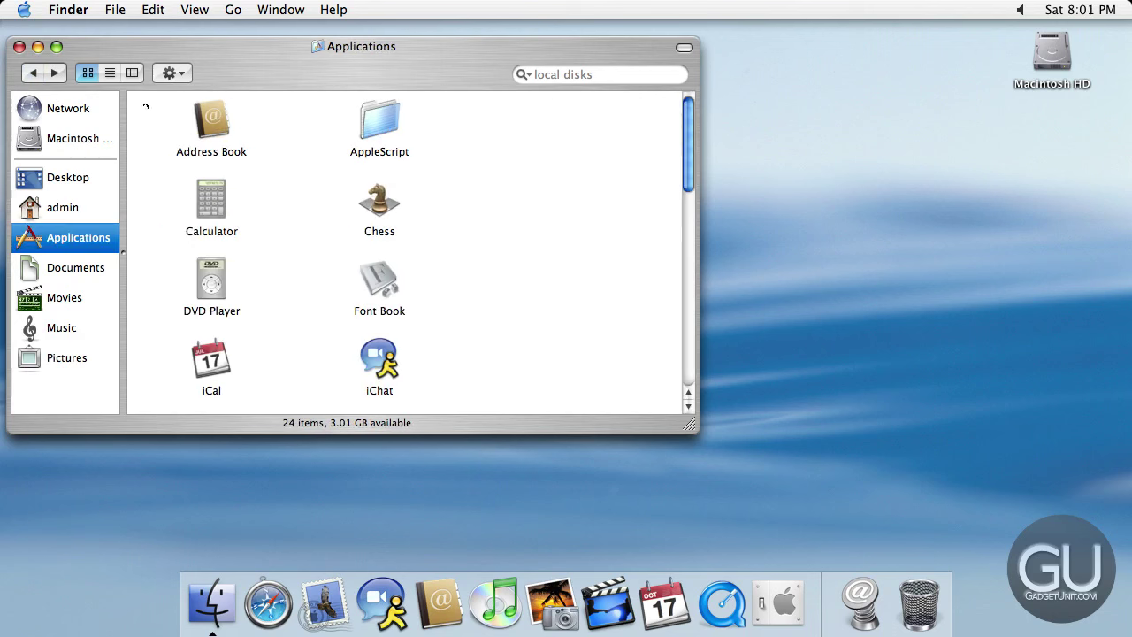
# Launch and quit Calculator, then select the Chess application.
pyautogui.doubleClick(213, 199)
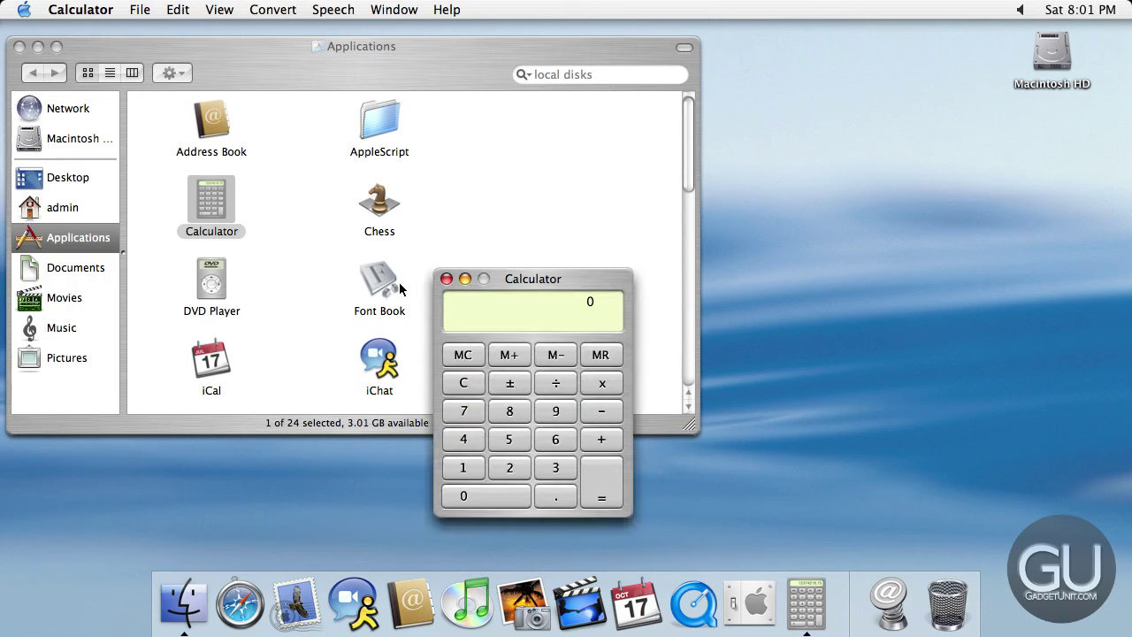
pyautogui.press('super+q')
pyautogui.click(382, 187)
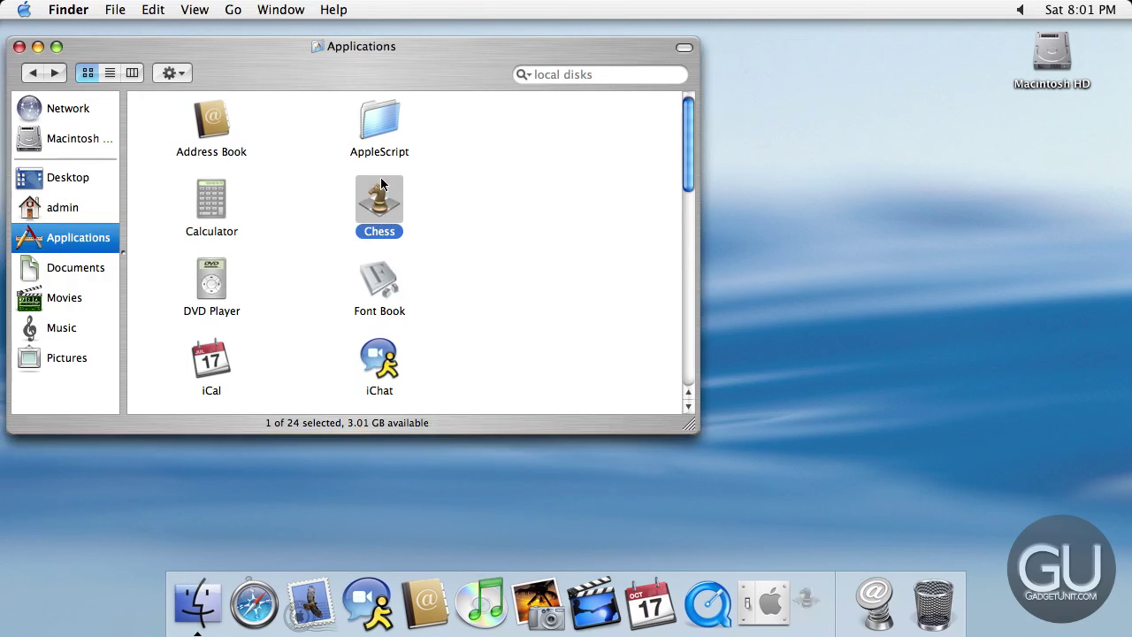
# Launch Chess and force quit it from its Dock icon once it stops responding.
pyautogui.doubleClick(381, 183)
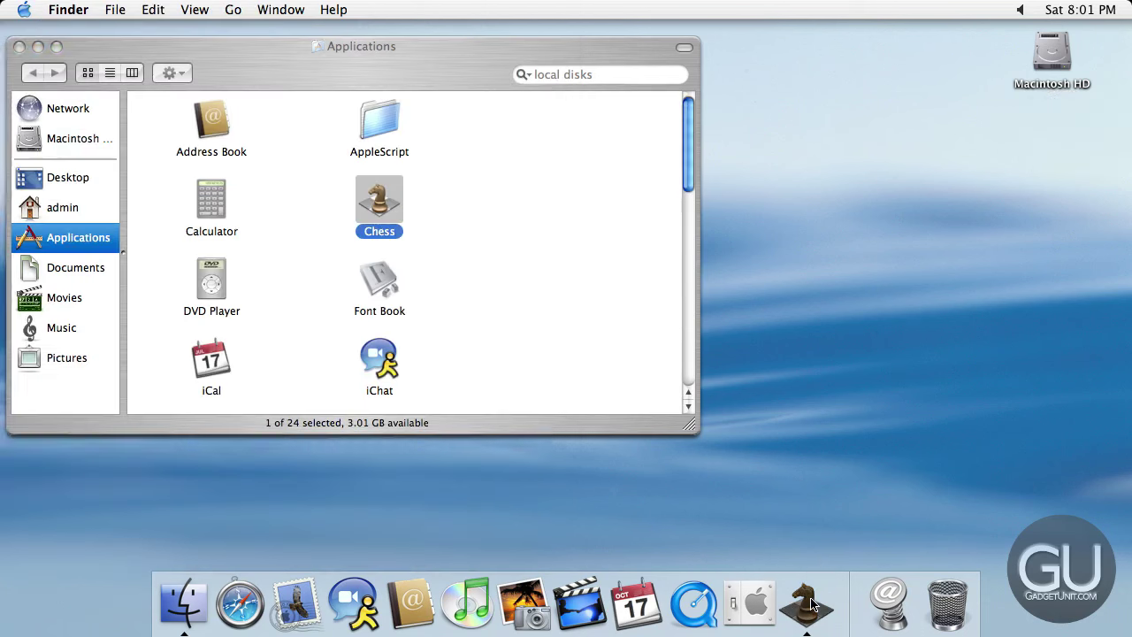
pyautogui.rightClick(807, 603)
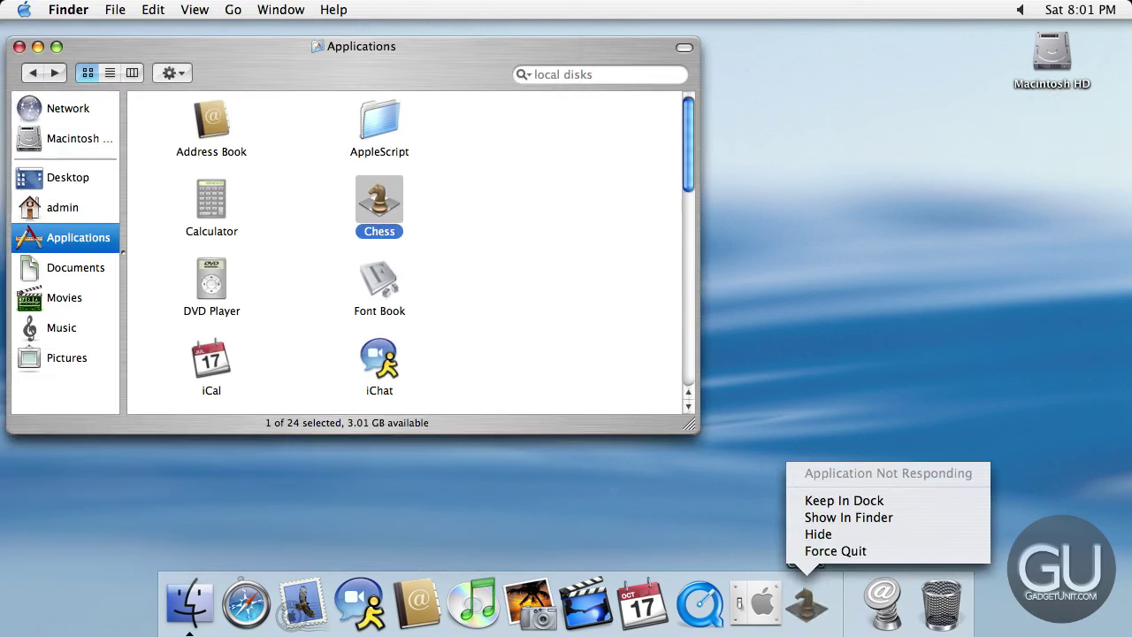
pyautogui.click(574, 323)
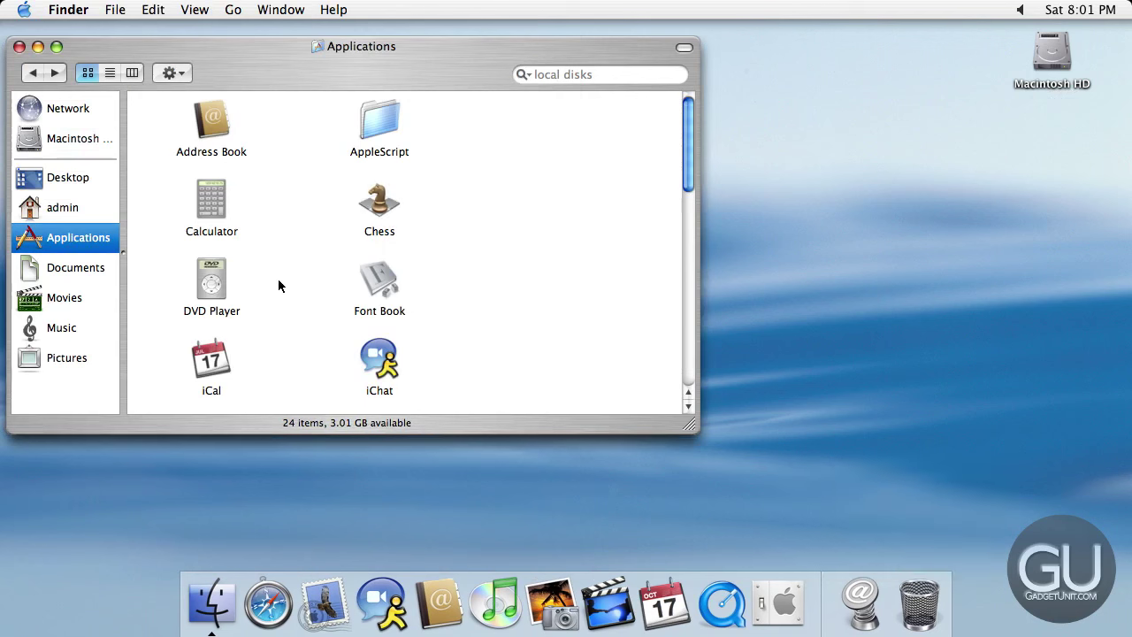
# Launch DVD Player, cancel its crash report without sending, then launch Font Book.
pyautogui.doubleClick(205, 284)
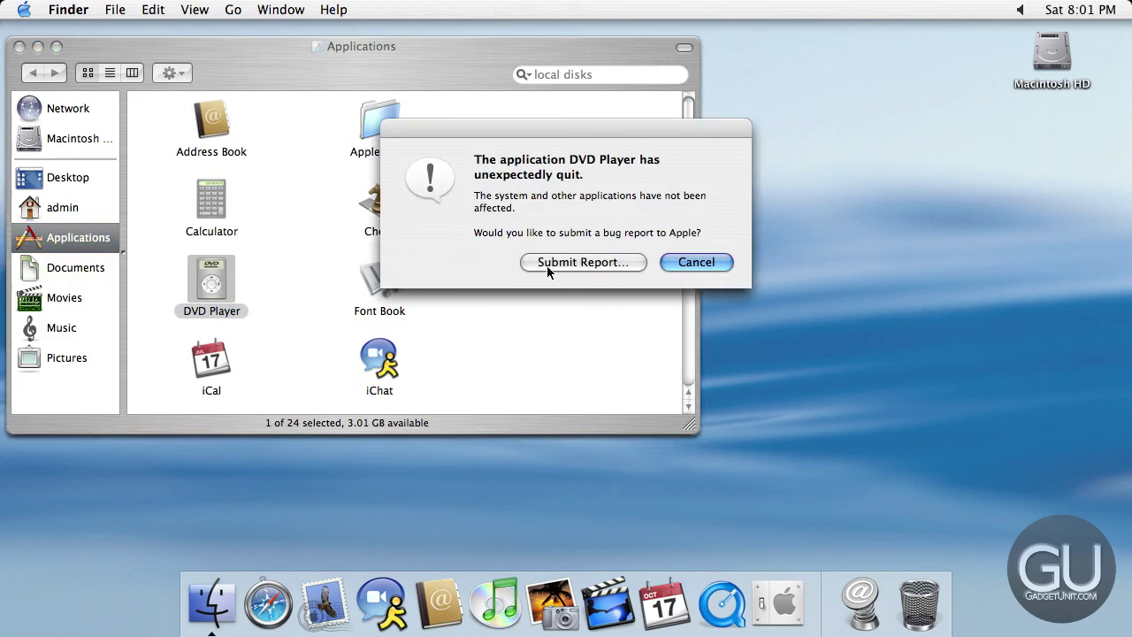
pyautogui.click(687, 262)
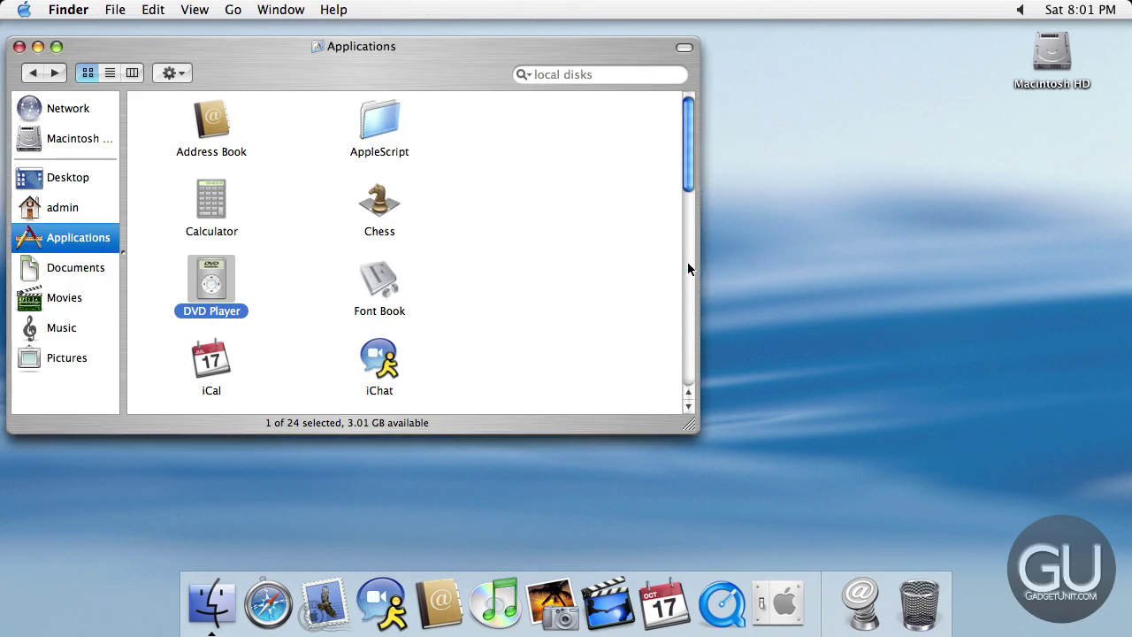
pyautogui.doubleClick(375, 283)
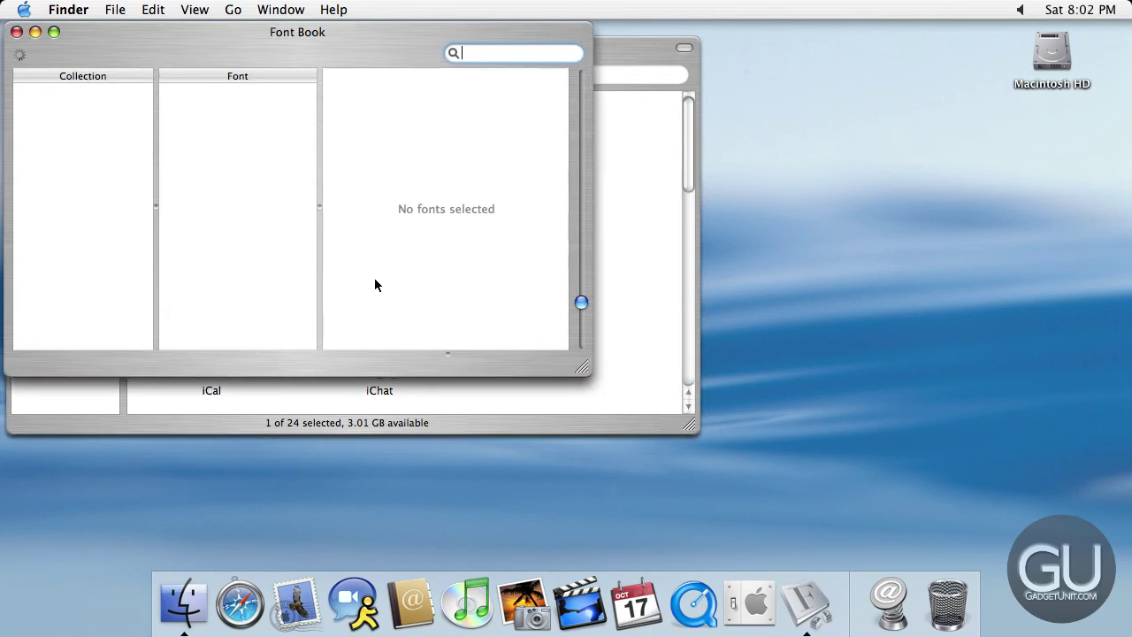
# Quit Font Book, select Address Book and Font Book, and scroll the Applications list down.
pyautogui.press('super+q')
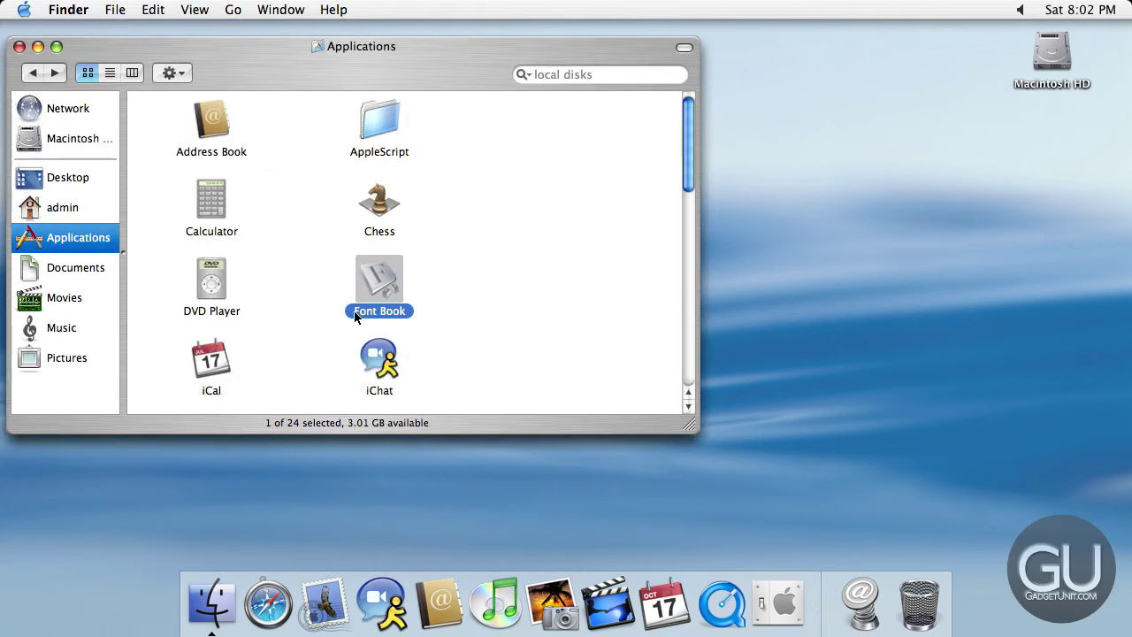
pyautogui.press('a')
pyautogui.click(379, 283)
pyautogui.press('a')
pyautogui.moveTo(688, 167); pyautogui.dragTo(687, 182)
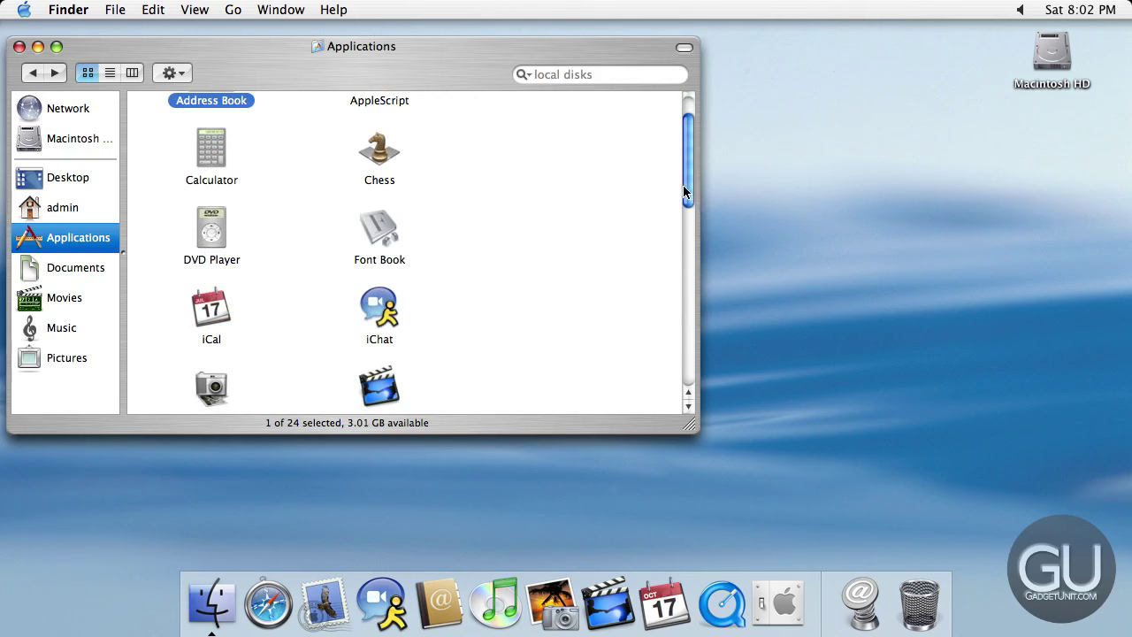
pyautogui.moveTo(688, 184); pyautogui.dragTo(679, 240)
pyautogui.doubleClick(203, 210)
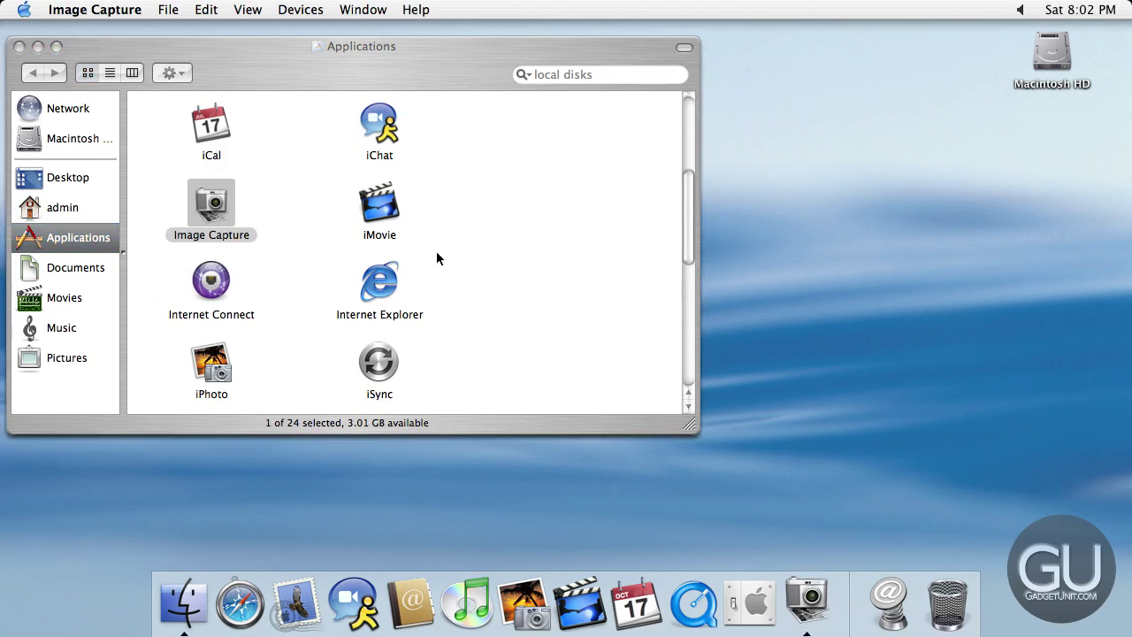
pyautogui.press('super+q')
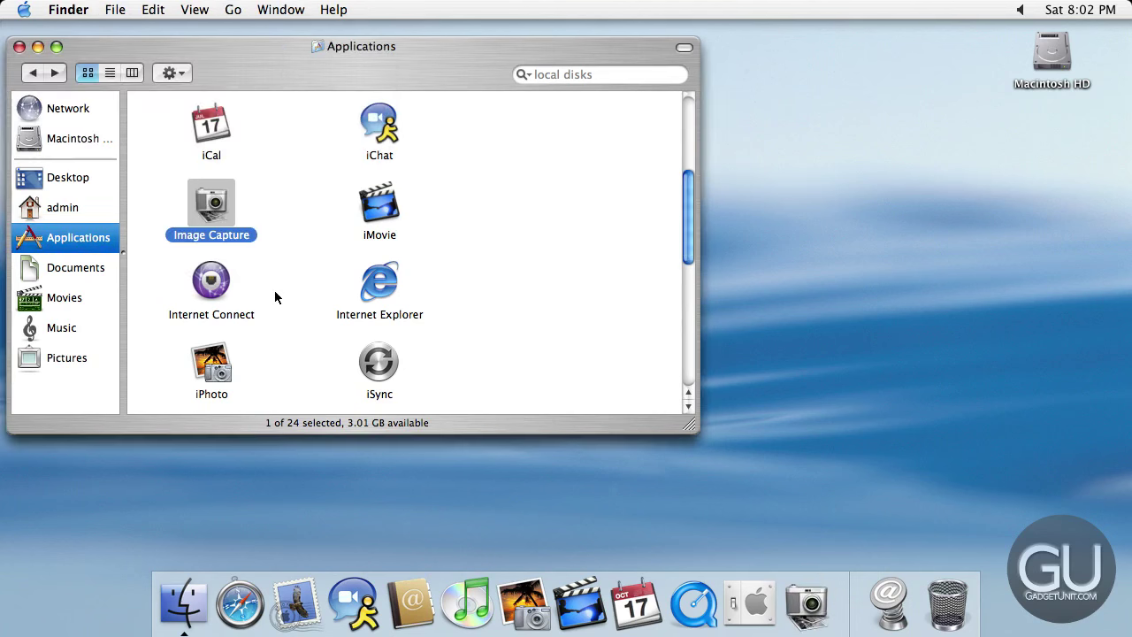
pyautogui.doubleClick(205, 283)
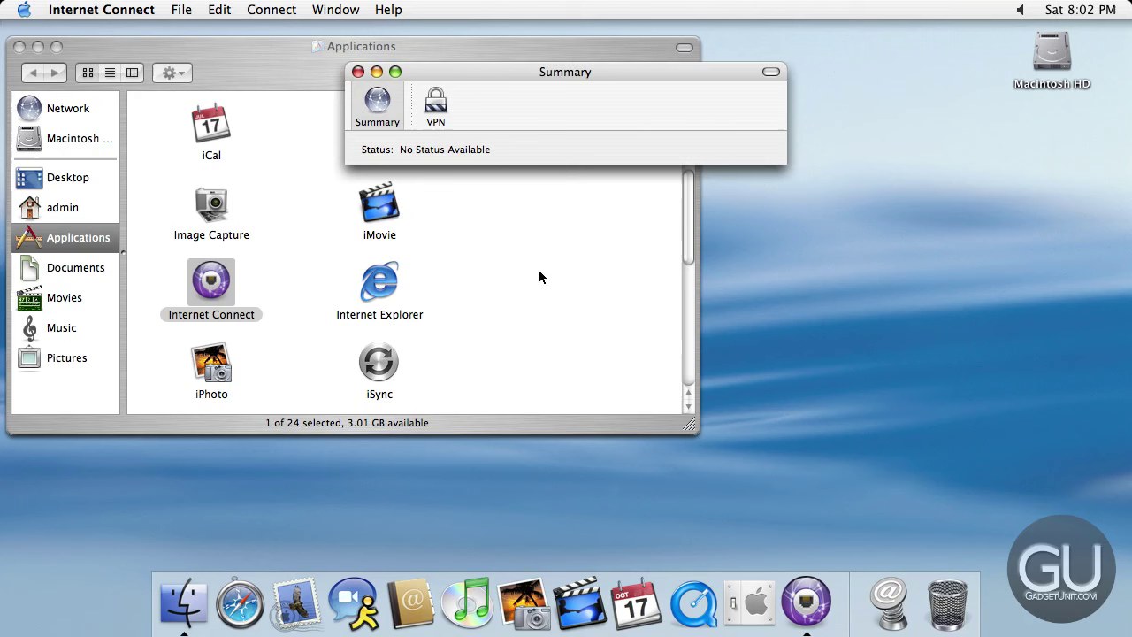
# Switch Internet Connect's VPN type to PPTP, quit it, and launch Internet Explorer.
pyautogui.click(437, 111)
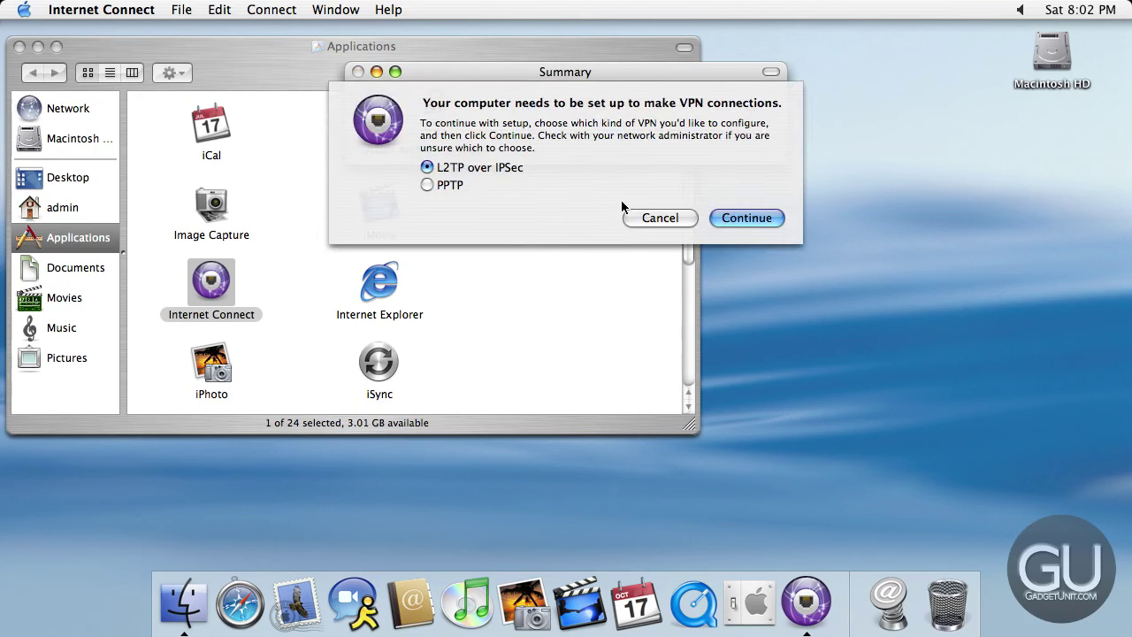
pyautogui.click(426, 183)
pyautogui.click(687, 217)
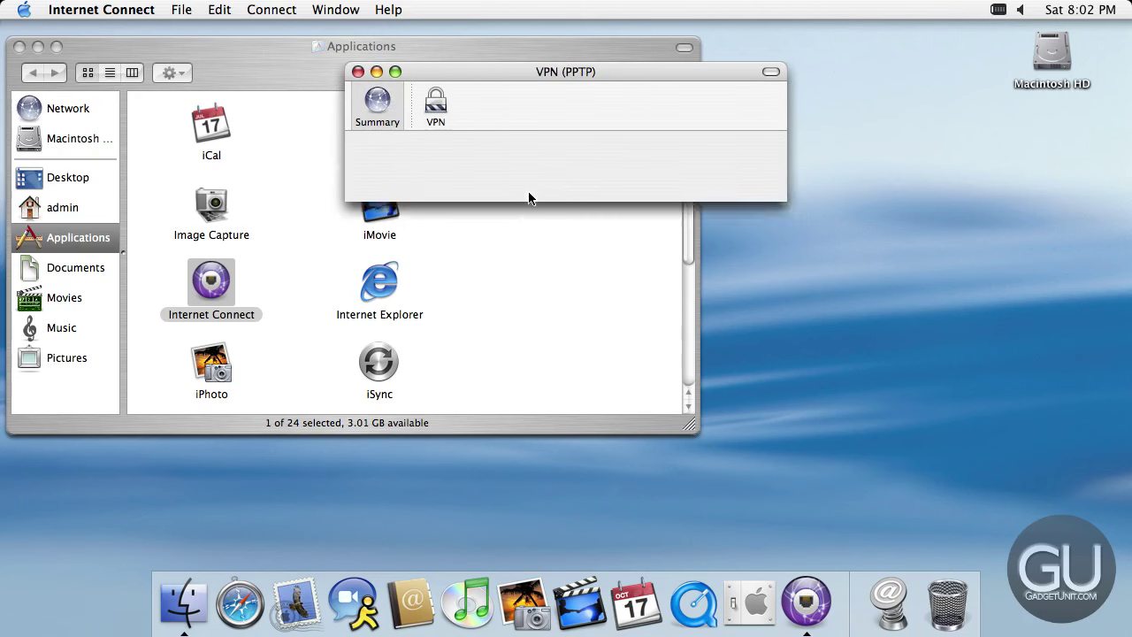
pyautogui.press('super+q')
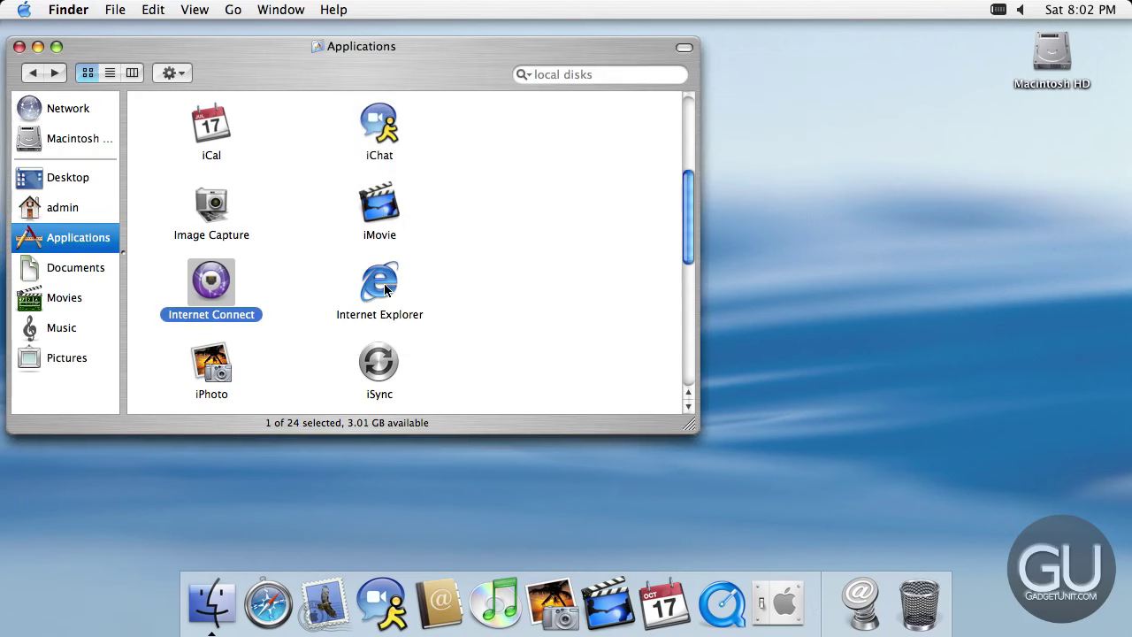
pyautogui.doubleClick(380, 283)
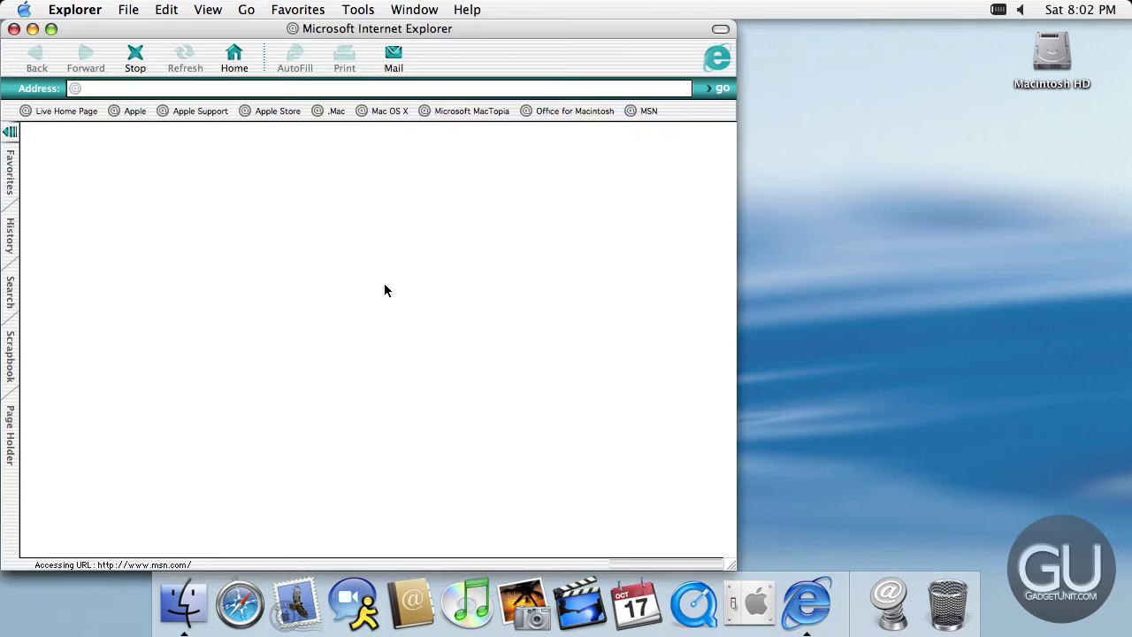
# Dismiss the MSN error, reposition the browser, hide and show toolbars twice, then quit Internet Explorer.
pyautogui.click(716, 209)
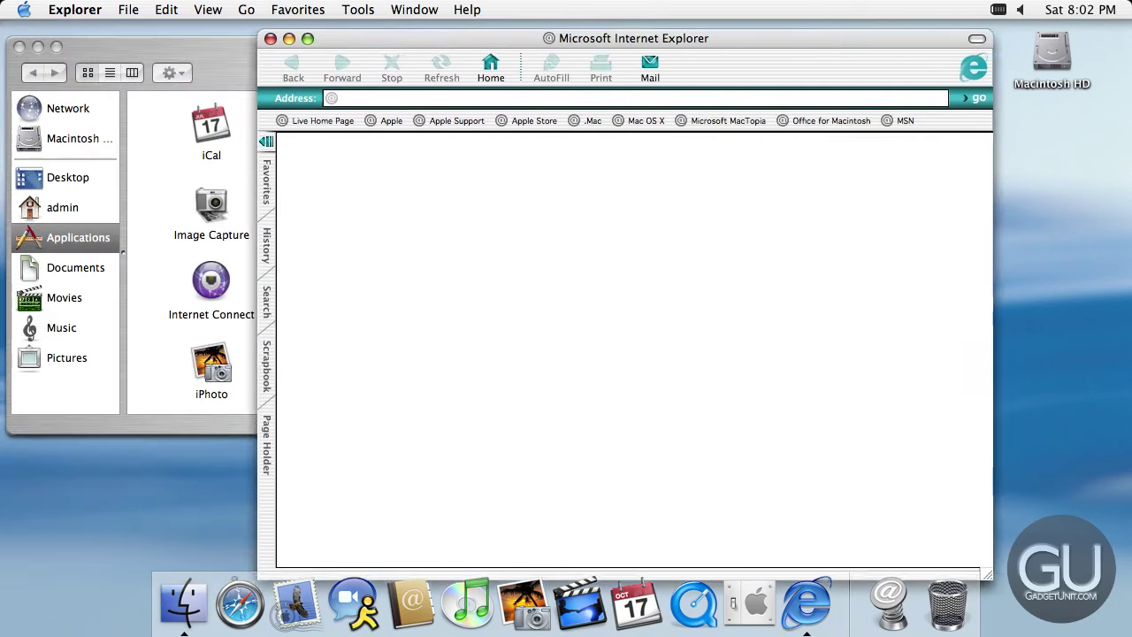
pyautogui.moveTo(453, 38)
pyautogui.mouseDown()
pyautogui.moveTo(478, 47)
pyautogui.moveTo(450, 28)
pyautogui.mouseUp()
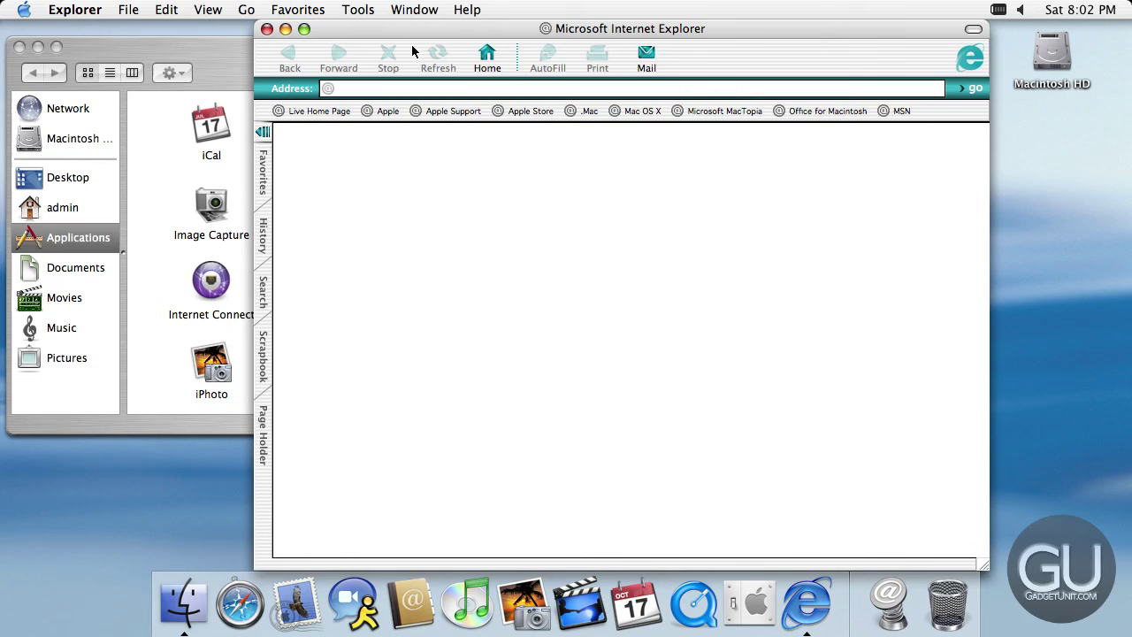
pyautogui.click(261, 135)
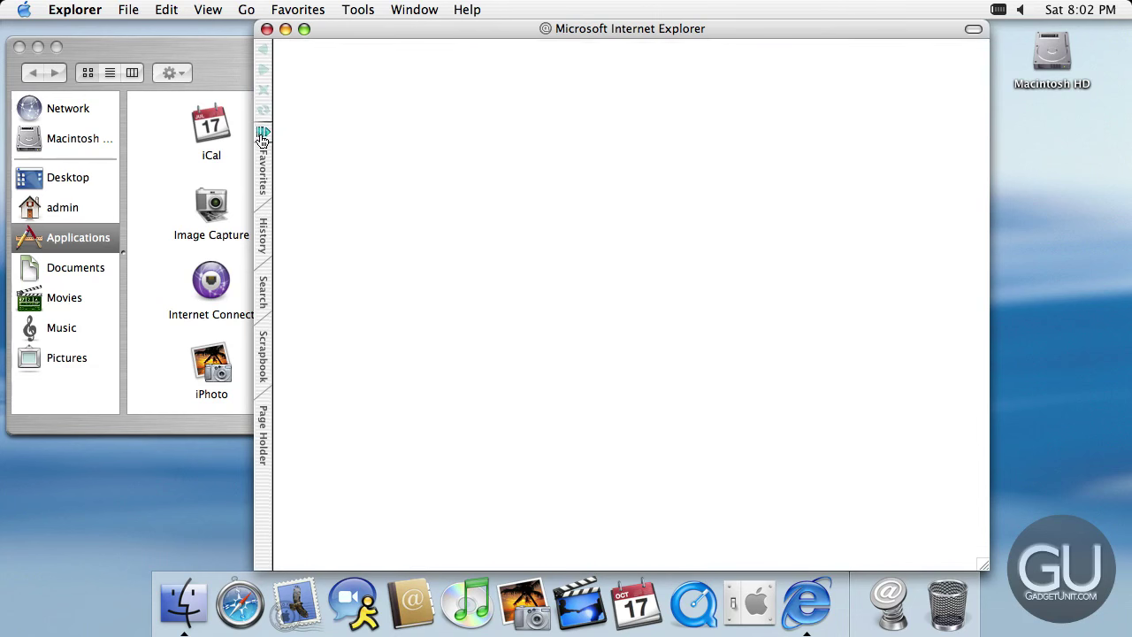
pyautogui.click(262, 135)
pyautogui.click(262, 134)
pyautogui.click(261, 134)
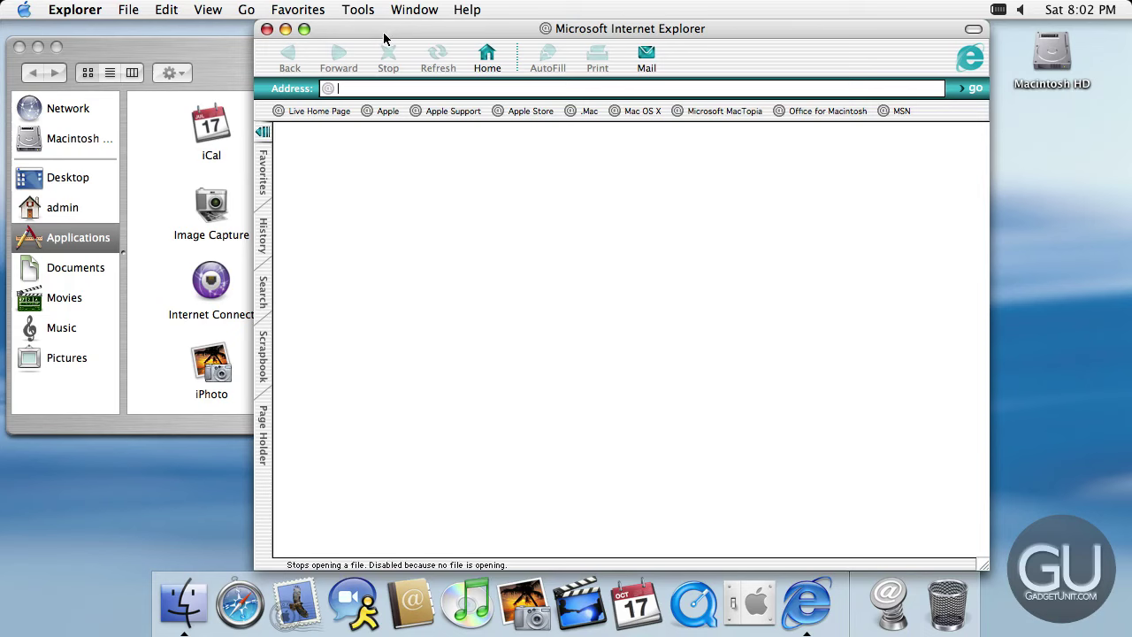
pyautogui.press('super+q')
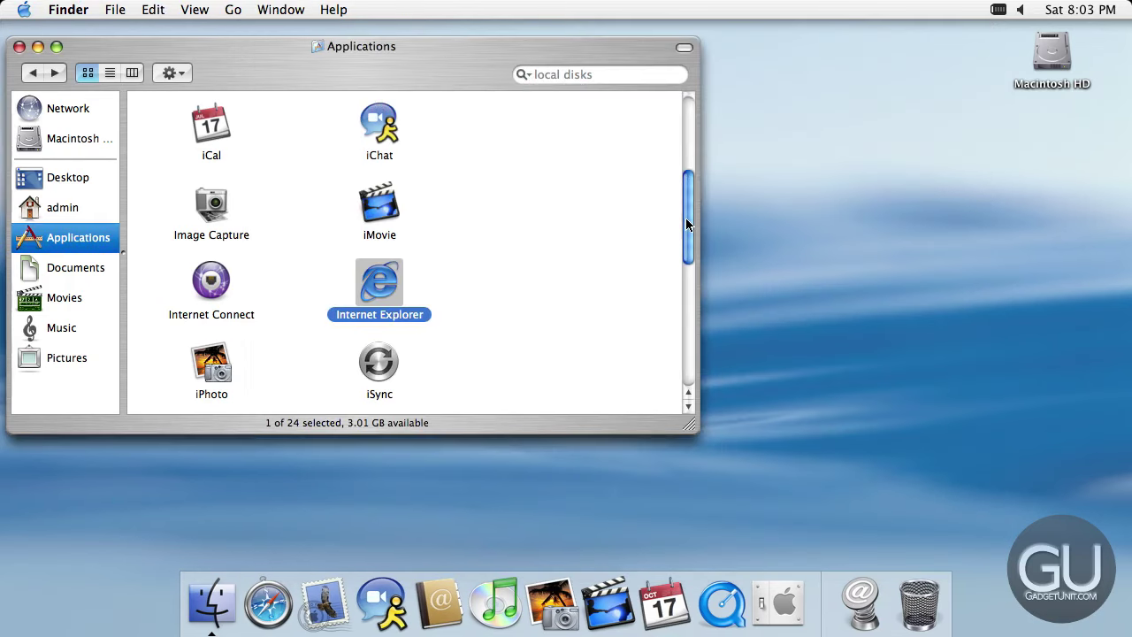
pyautogui.moveTo(686, 235); pyautogui.dragTo(602, 271)
pyautogui.doubleClick(376, 202)
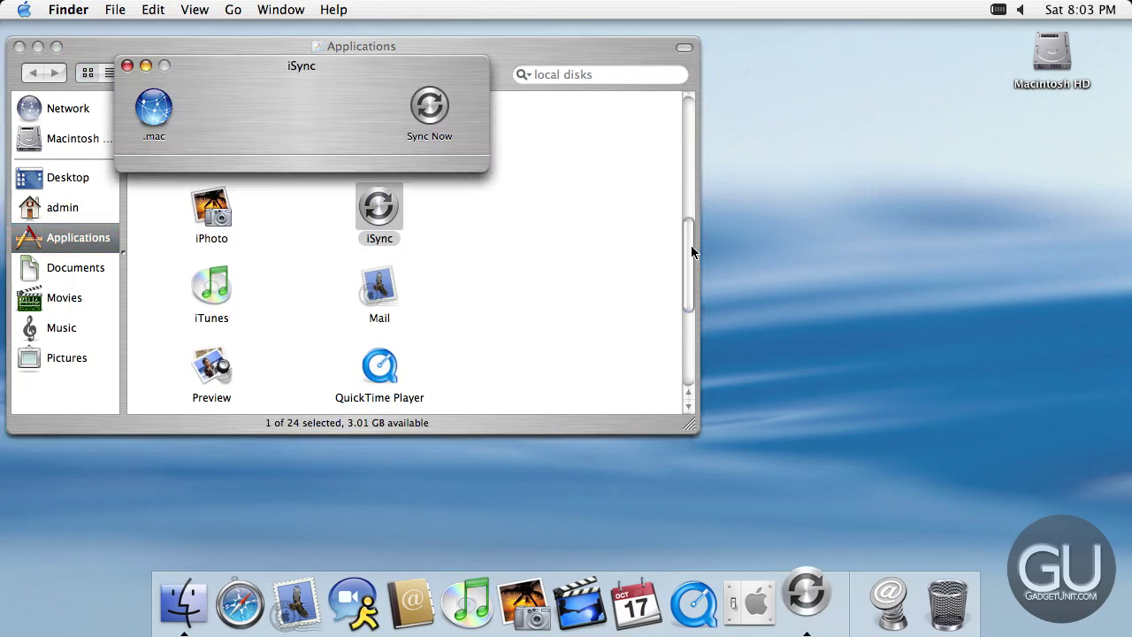
pyautogui.press('super+q')
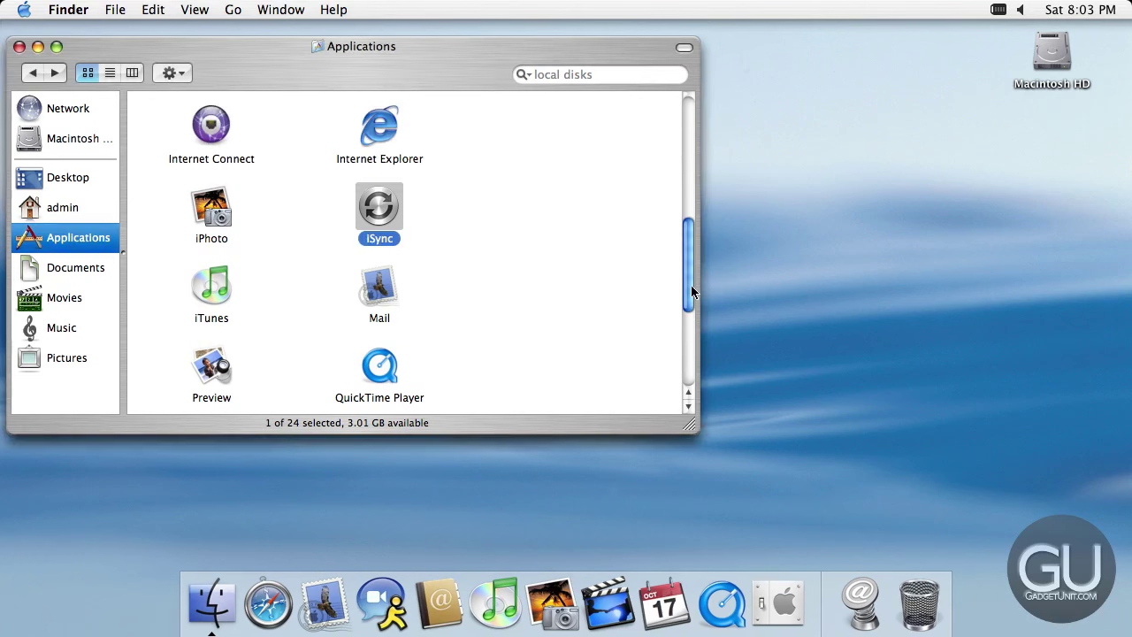
pyautogui.moveTo(692, 286); pyautogui.dragTo(689, 345)
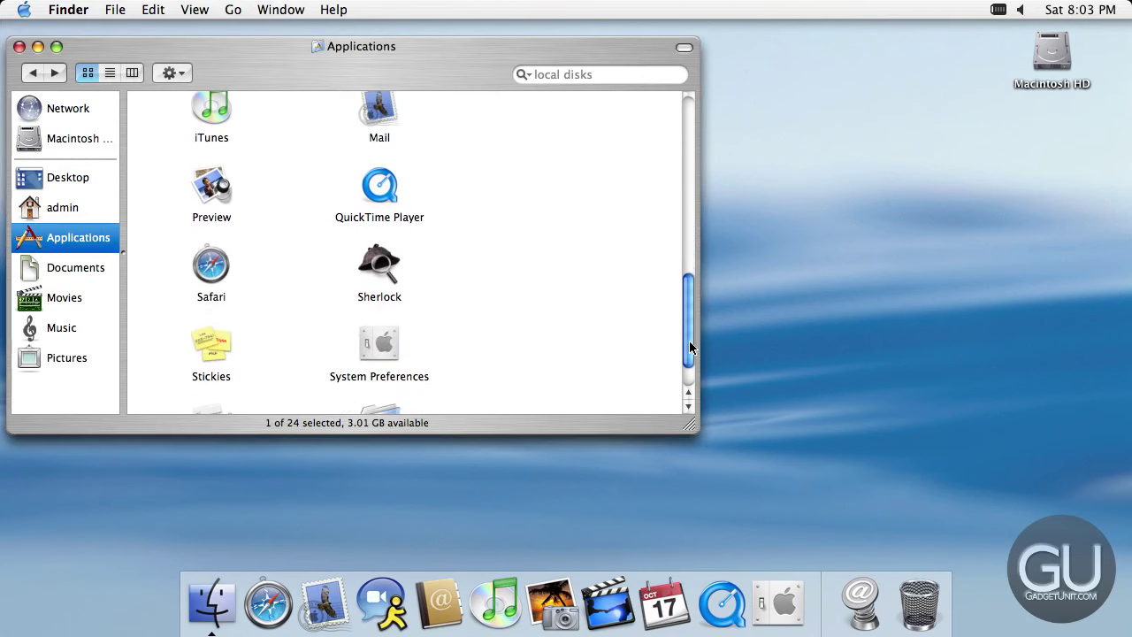
pyautogui.doubleClick(375, 268)
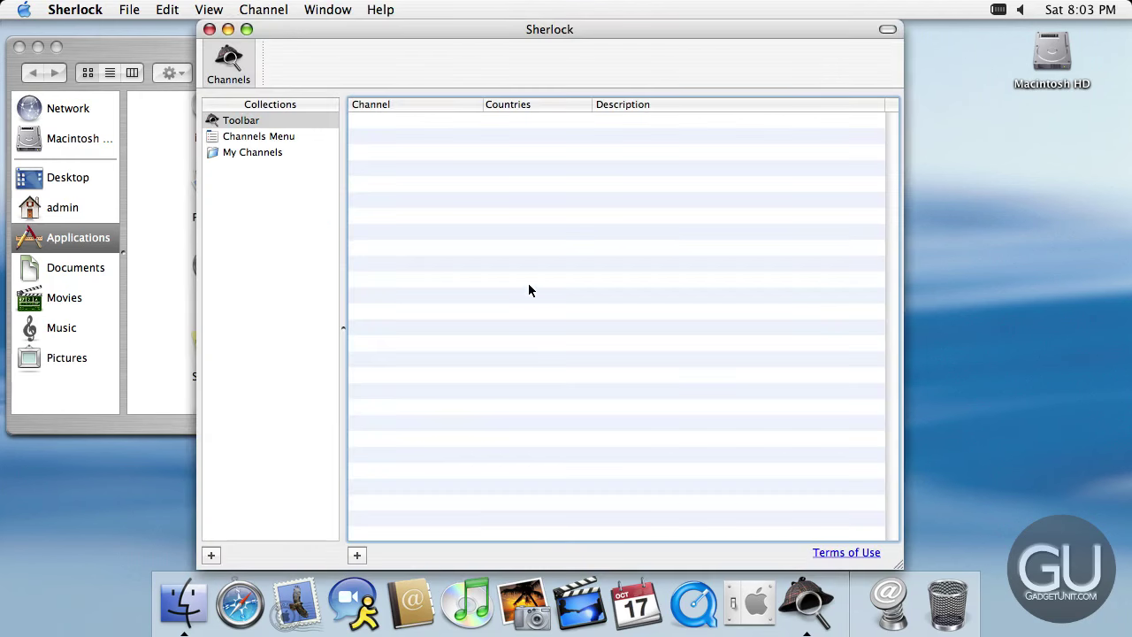
pyautogui.click(318, 133)
pyautogui.click(308, 152)
pyautogui.press('super+q')
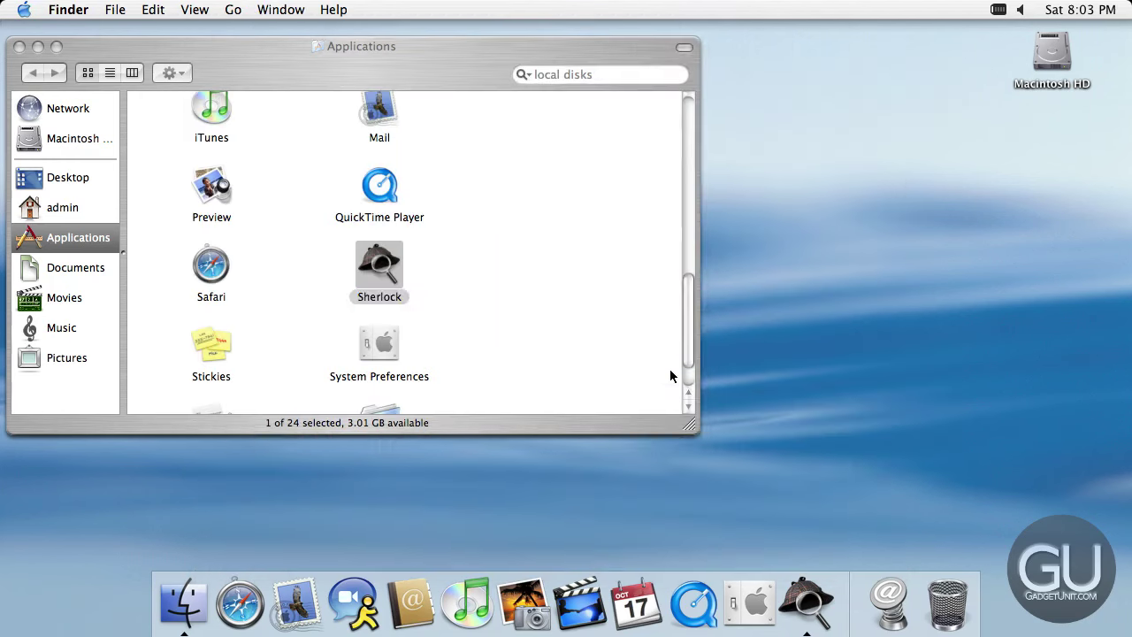
pyautogui.doubleClick(188, 350)
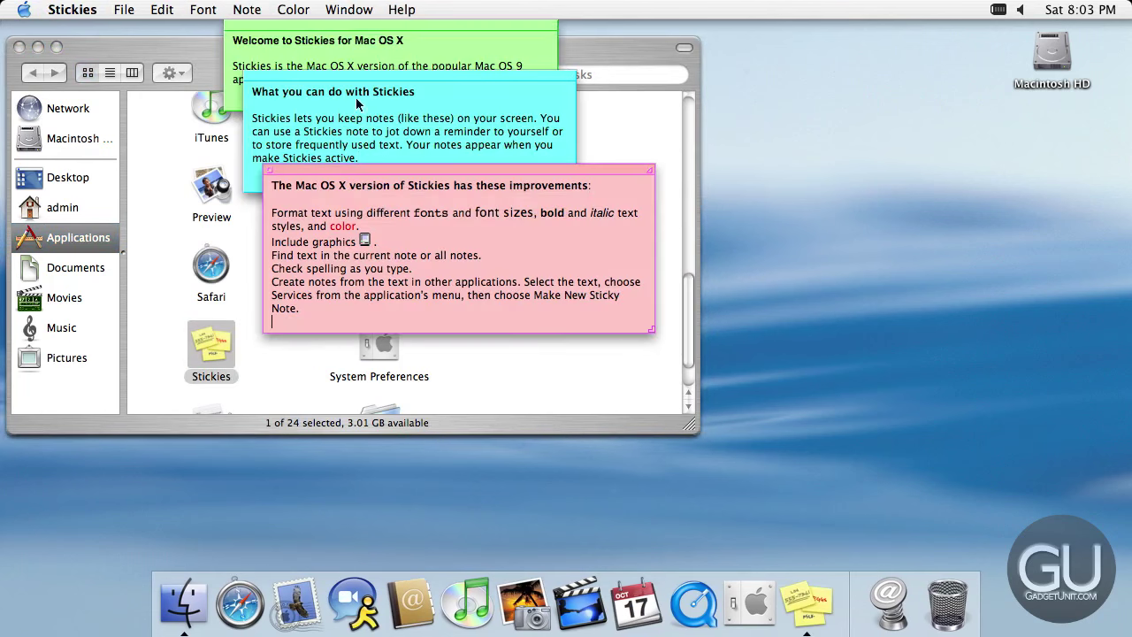
pyautogui.press('super+q')
pyautogui.moveTo(689, 296); pyautogui.dragTo(687, 343)
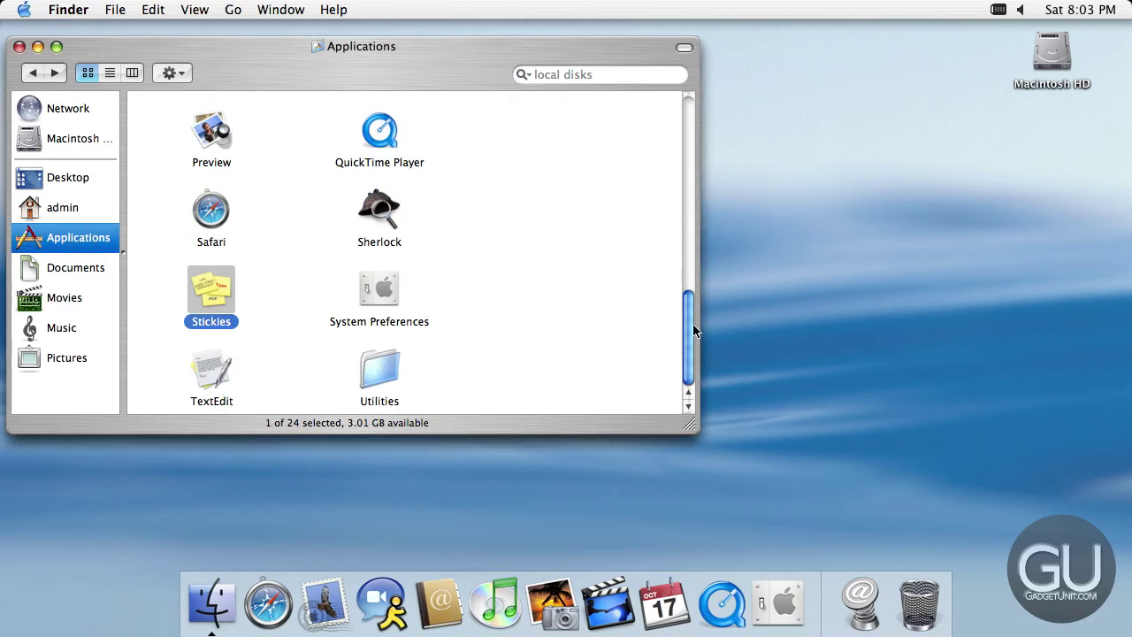
pyautogui.doubleClick(192, 372)
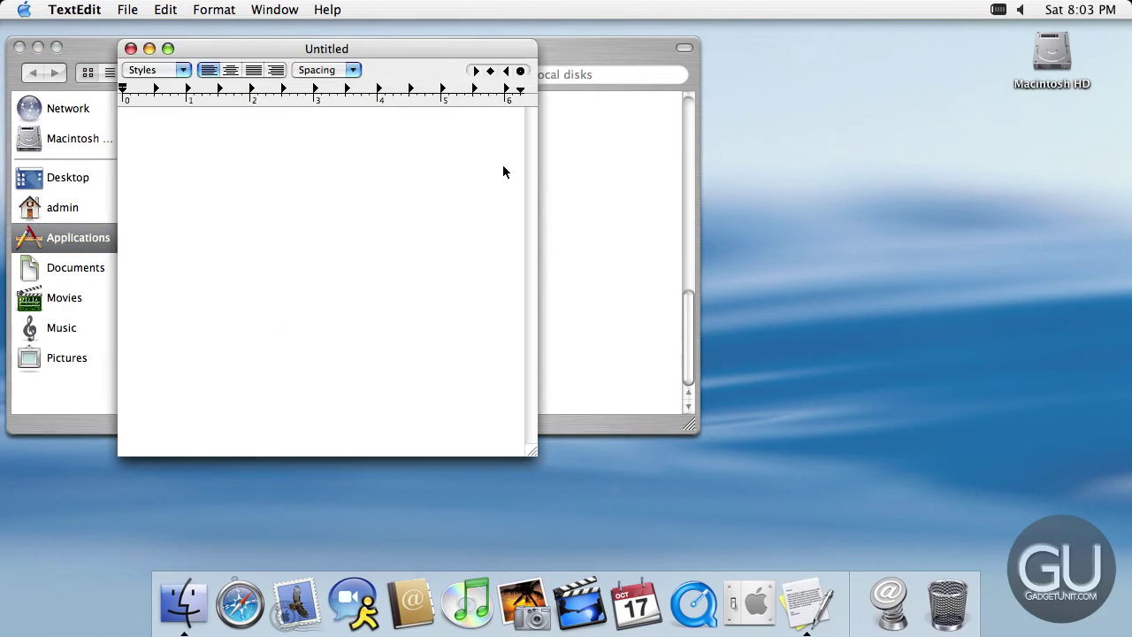
pyautogui.press('super+q')
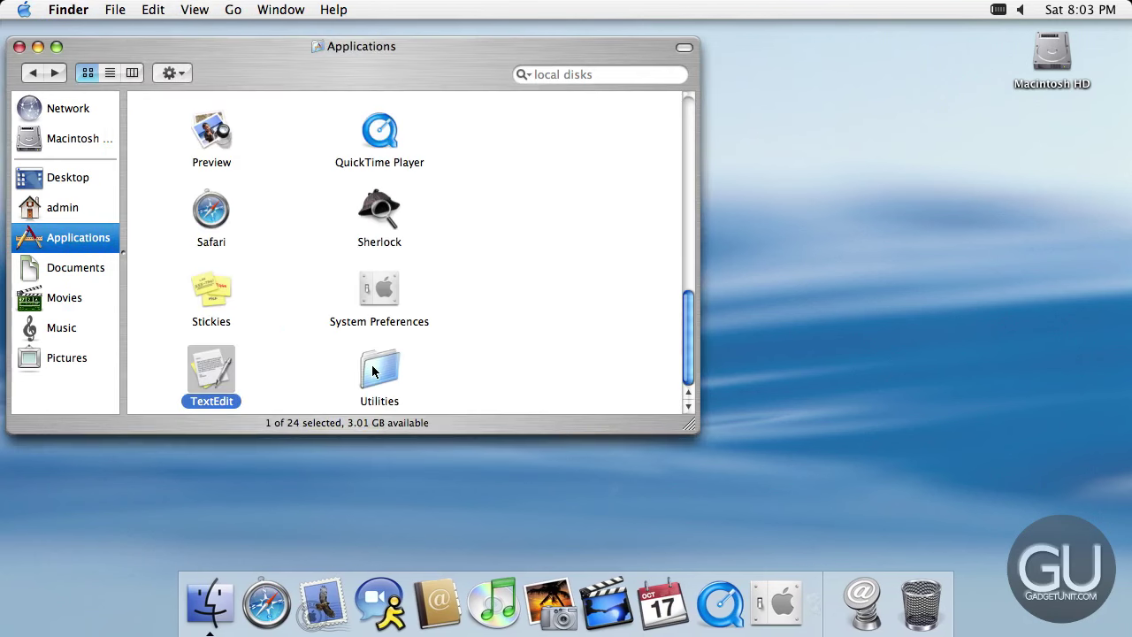
# Open Utilities, move its window right and down, and briefly run AirPort Admin Utility.
pyautogui.doubleClick(372, 371)
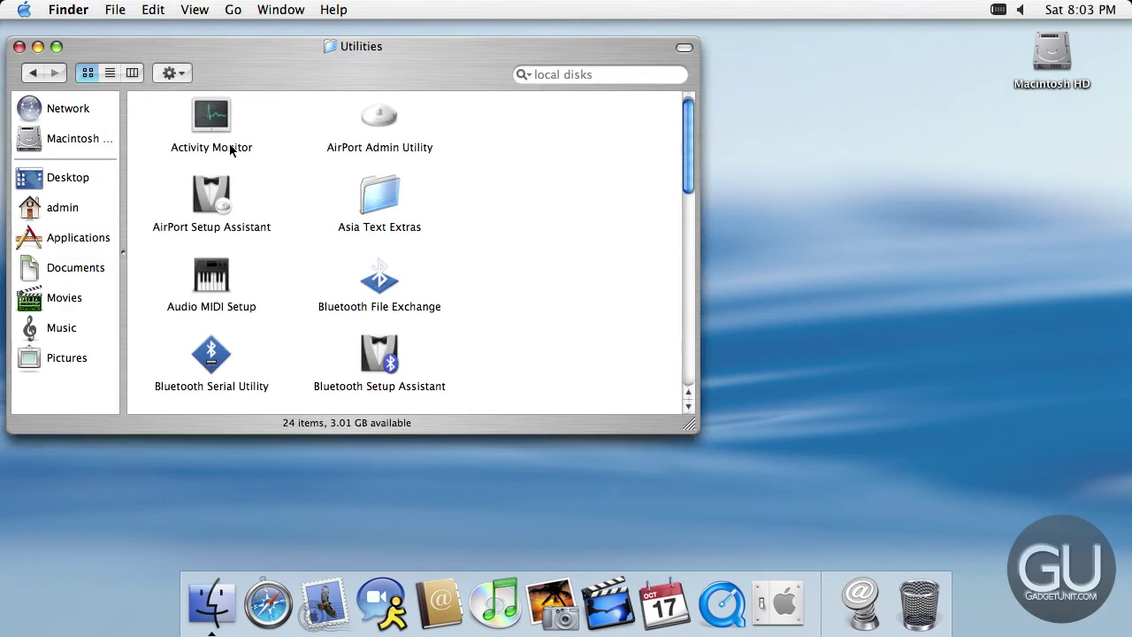
pyautogui.moveTo(258, 71); pyautogui.dragTo(392, 89)
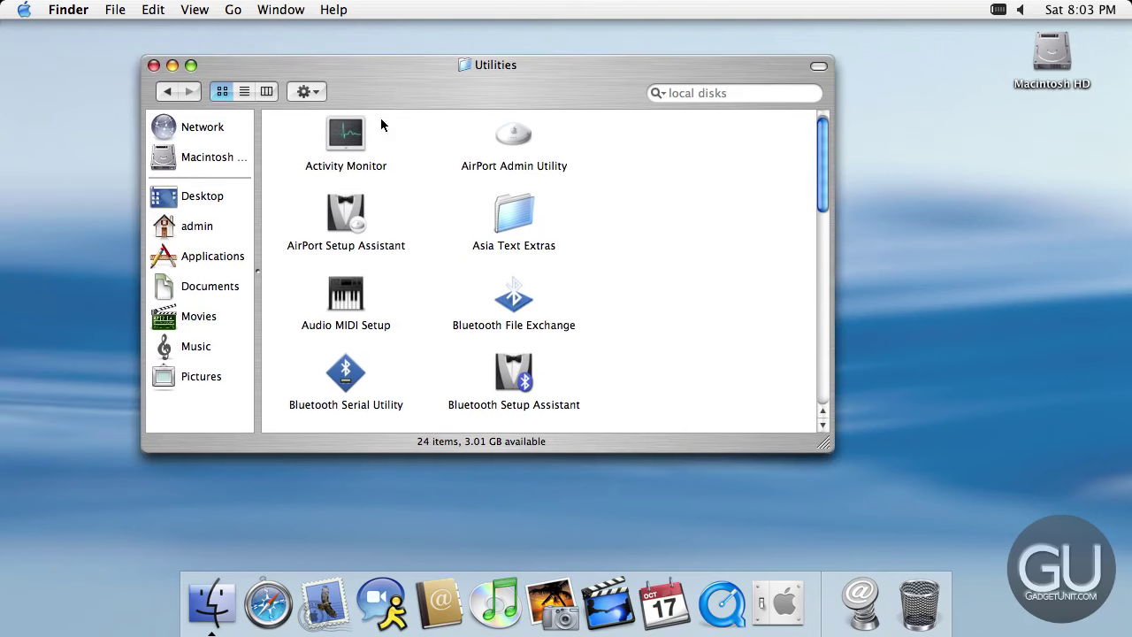
pyautogui.doubleClick(504, 139)
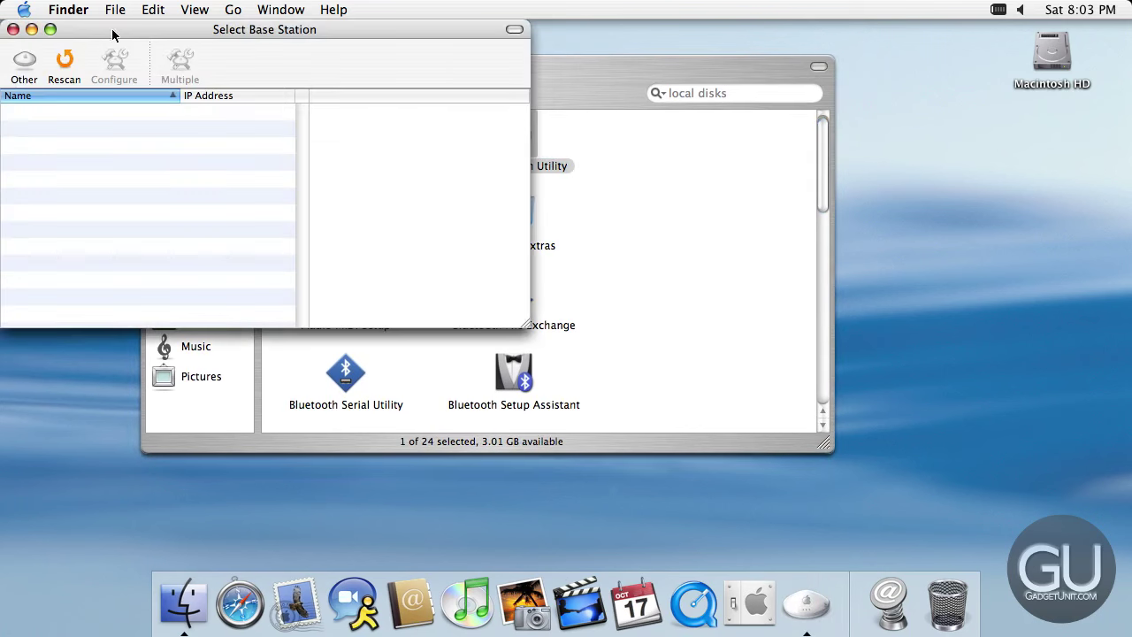
pyautogui.press('super+q')
# View CPU usage in Activity Monitor, quit it, scroll, and launch Disk Utility.
pyautogui.doubleClick(389, 159)
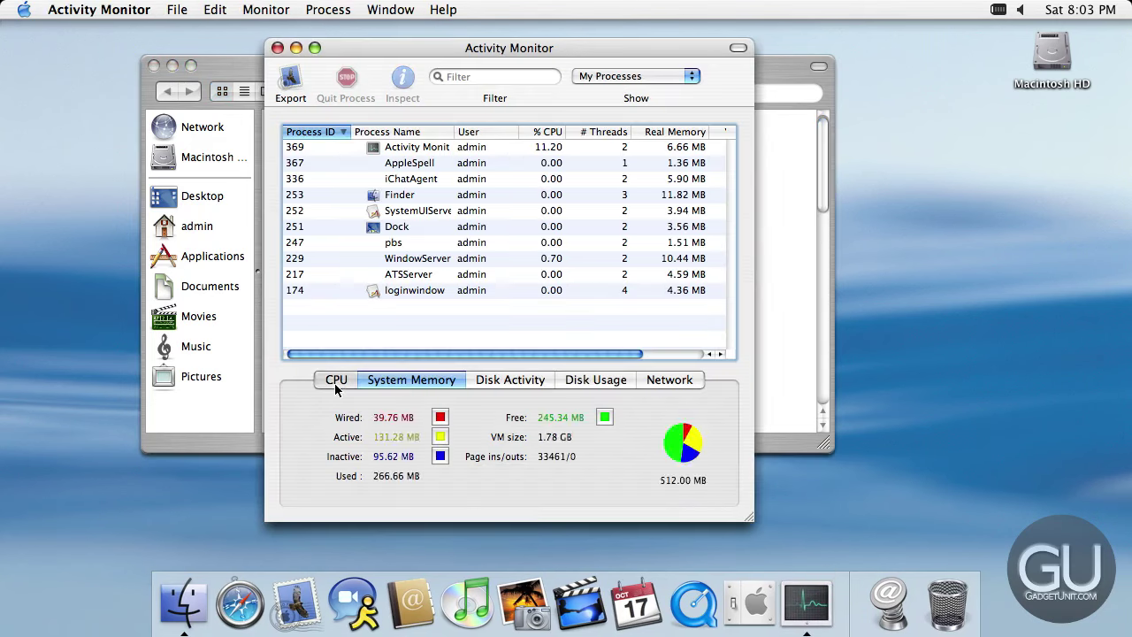
pyautogui.click(335, 380)
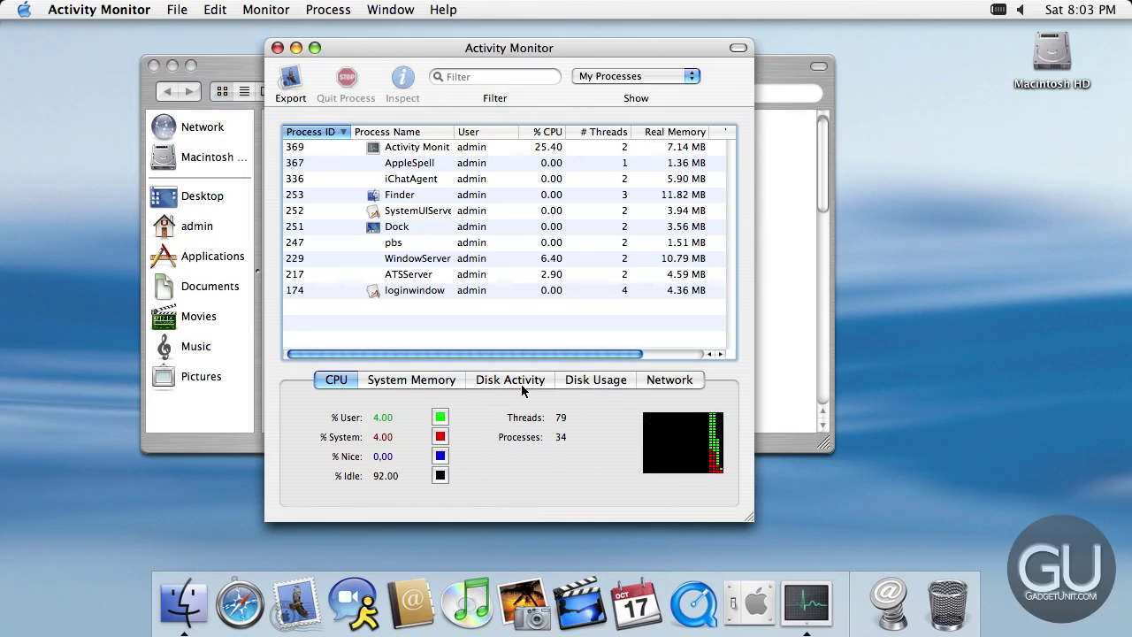
pyautogui.press('super+q')
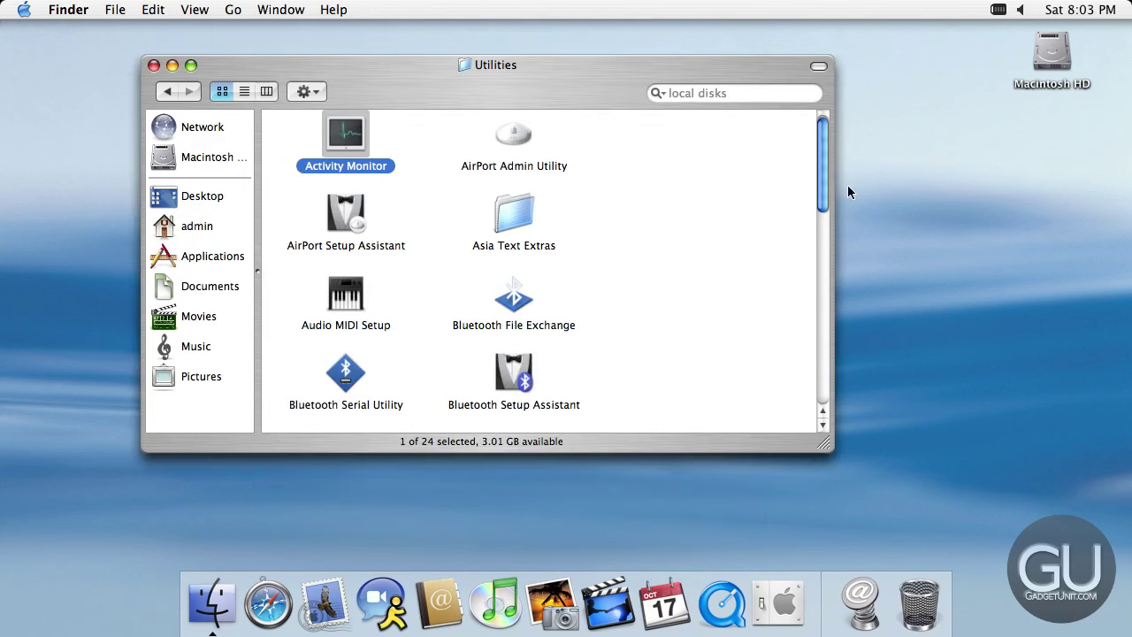
pyautogui.moveTo(818, 180); pyautogui.dragTo(803, 305)
pyautogui.doubleClick(336, 230)
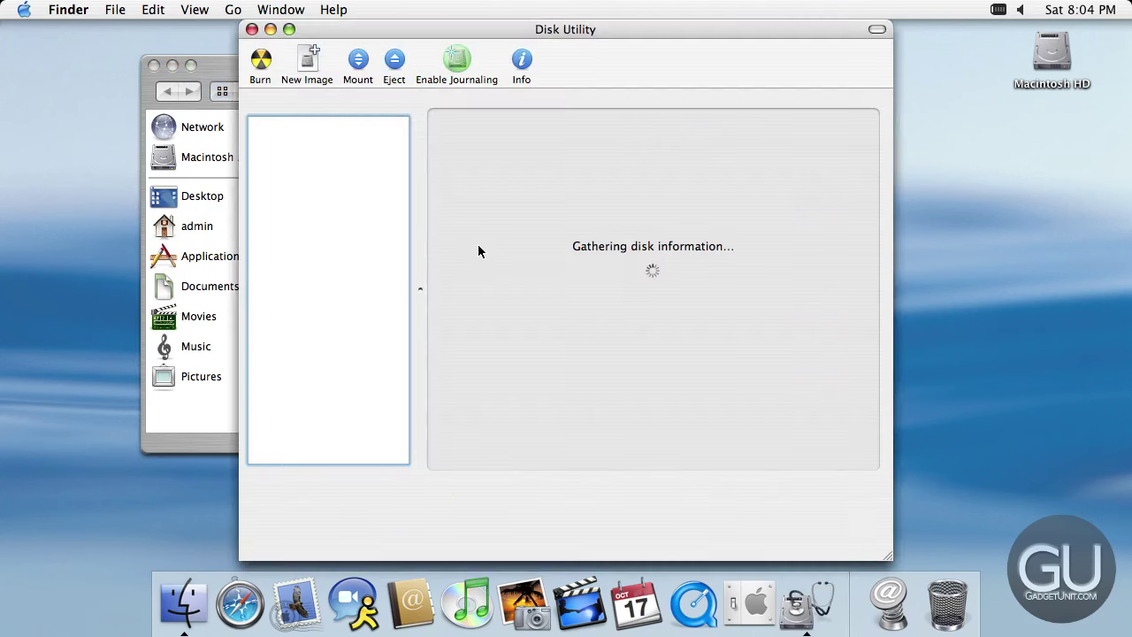
# Quit Disk Utility, then launch Installer and cancel its file-open prompt.
pyautogui.press('super+q')
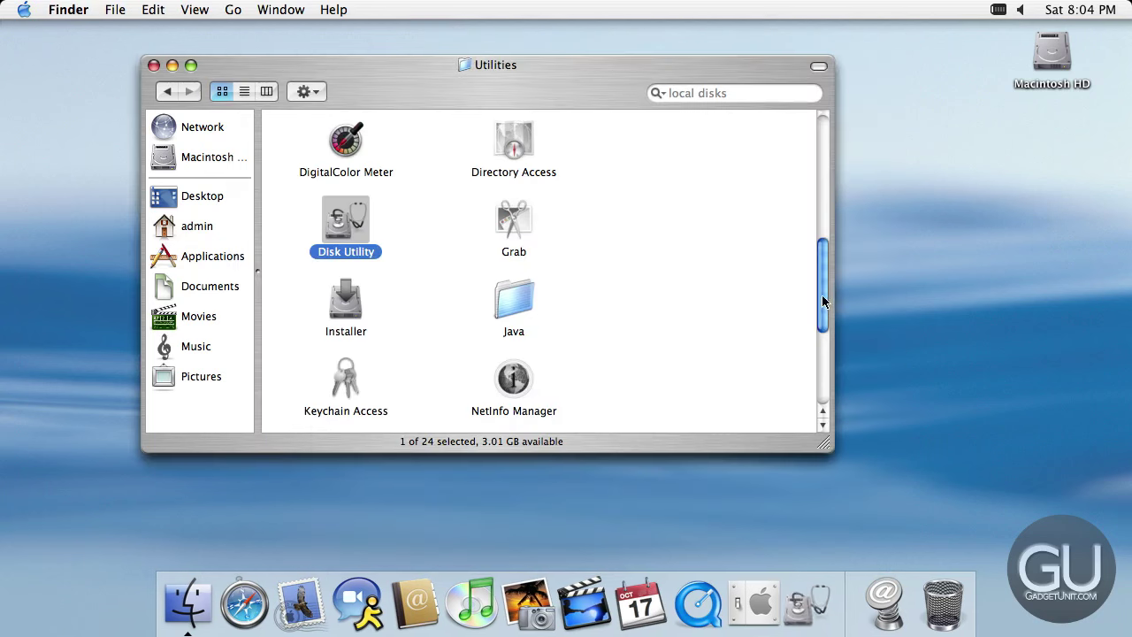
pyautogui.scroll(-3, 818, 317)
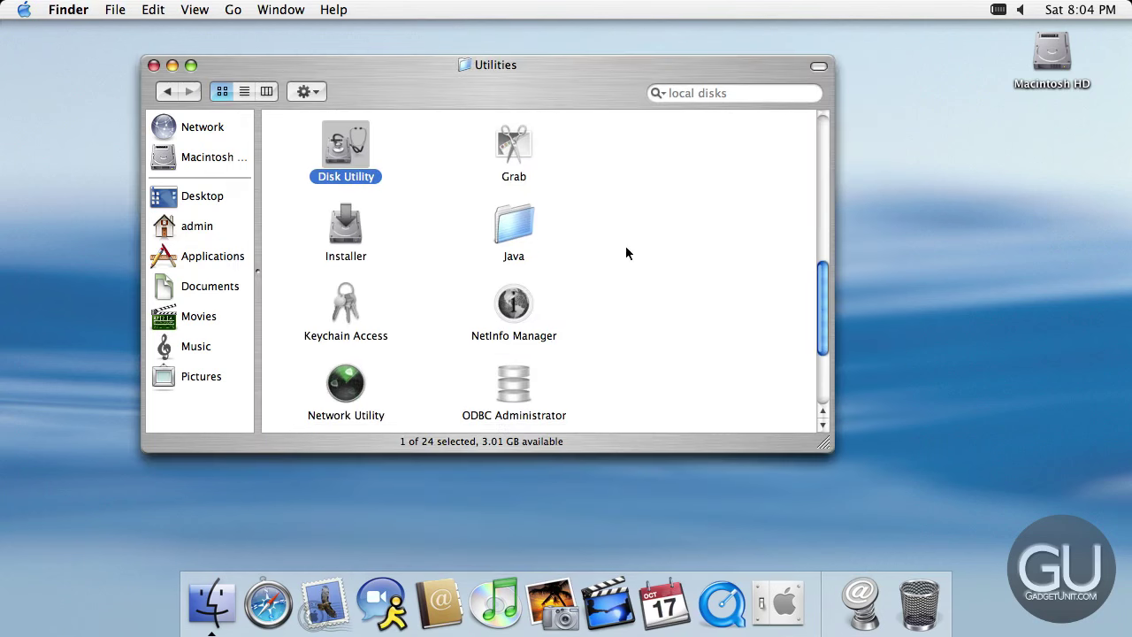
pyautogui.doubleClick(339, 242)
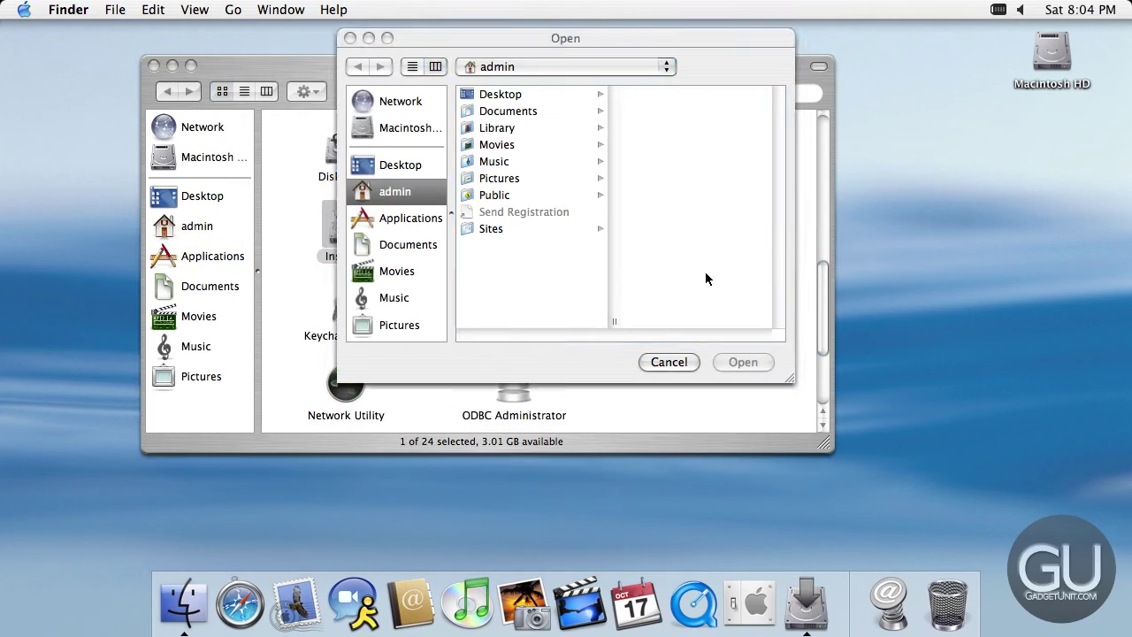
pyautogui.click(678, 364)
# Bring the Utilities window forward, scroll it, and go back to Applications.
pyautogui.click(826, 299)
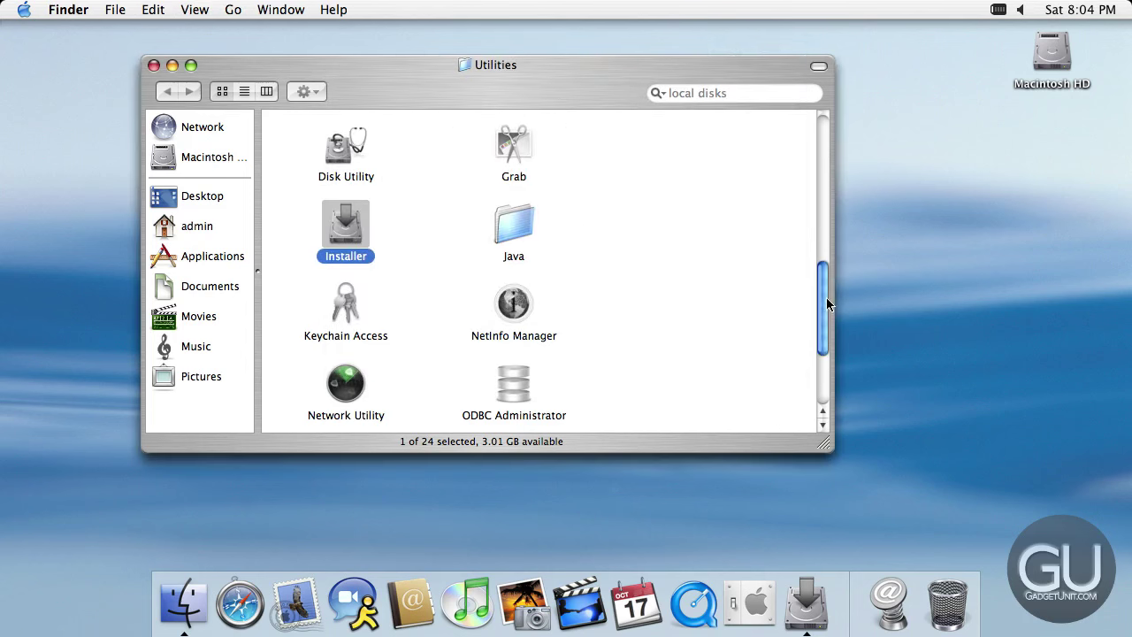
pyautogui.moveTo(826, 299); pyautogui.dragTo(807, 363)
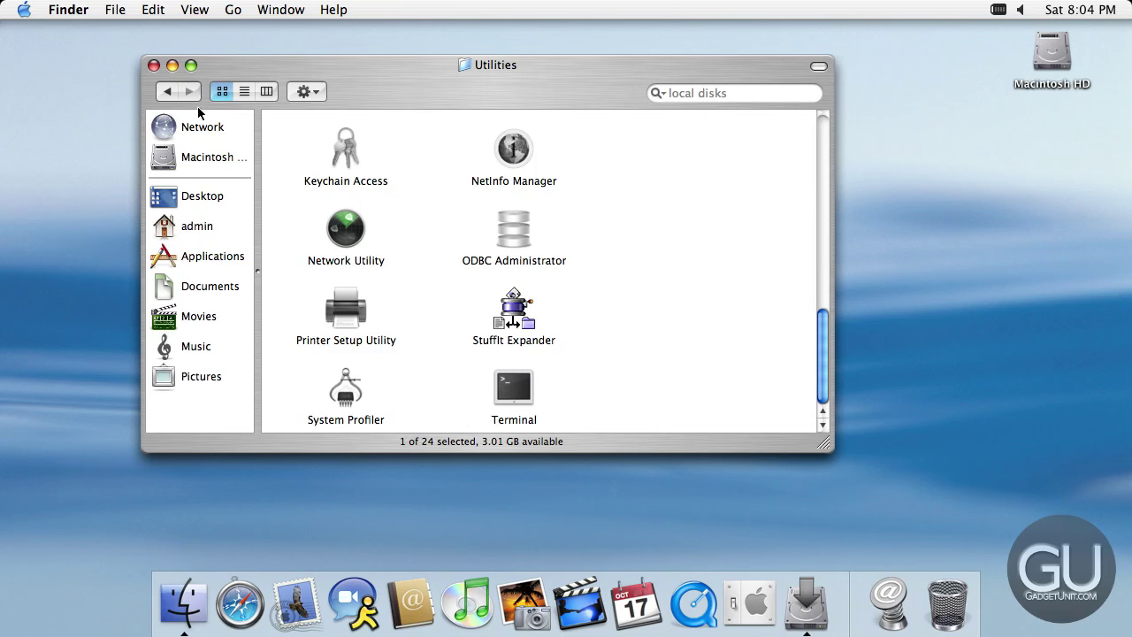
pyautogui.click(168, 94)
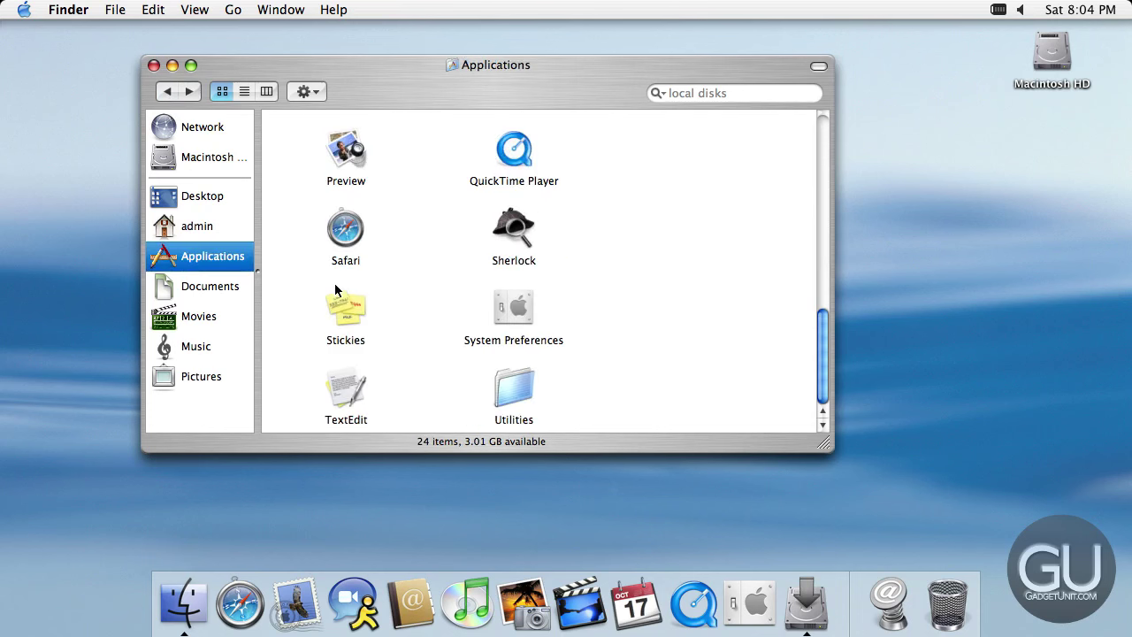
# Close the Applications window, launch iTunes, and toggle the mini player off and on.
pyautogui.press('super+w')
pyautogui.click(473, 600)
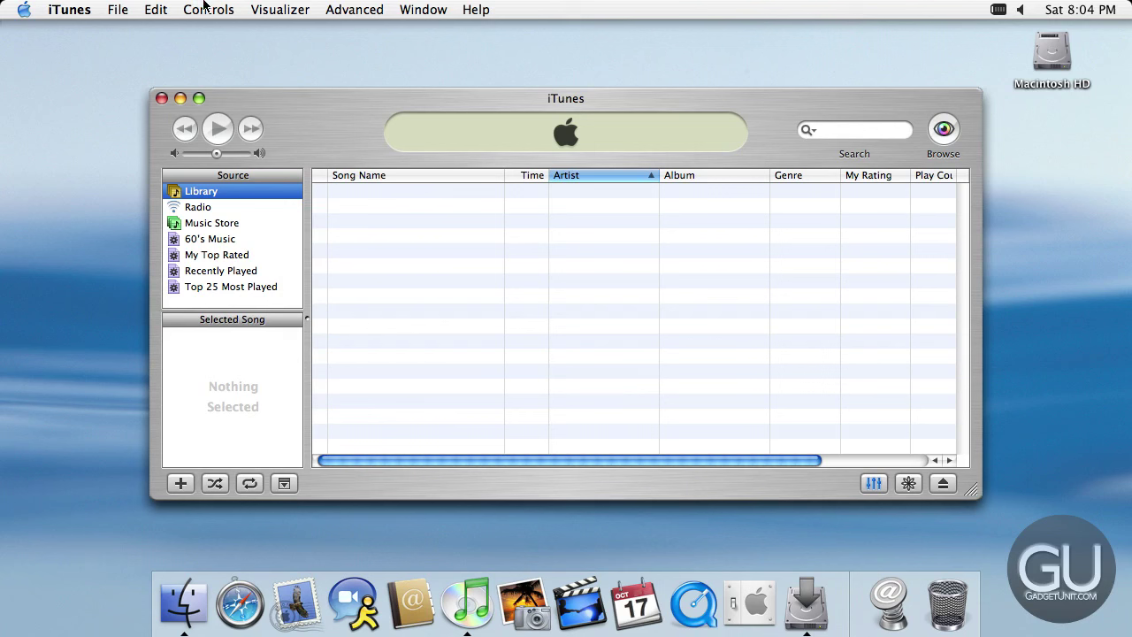
pyautogui.click(199, 97)
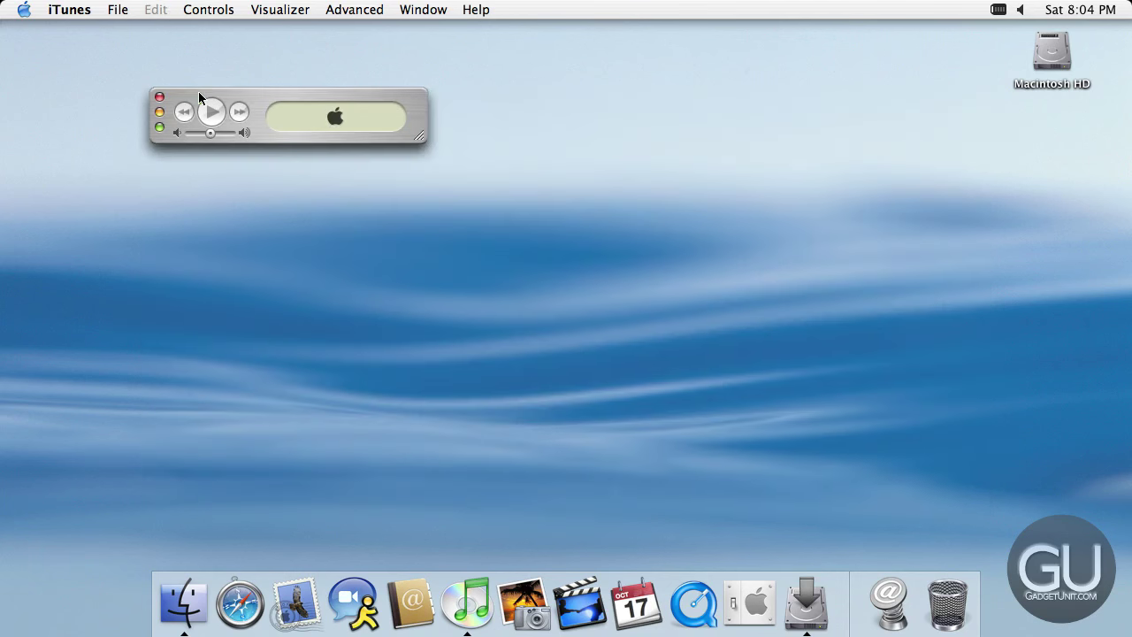
pyautogui.click(160, 127)
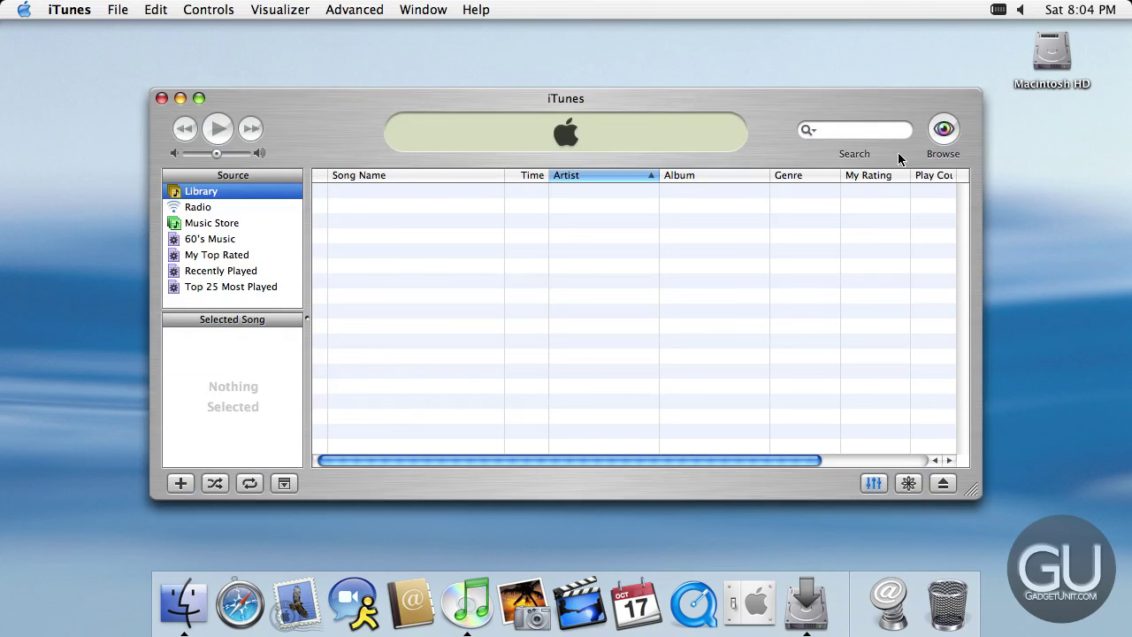
# Show and hide the genre/artist/album browser, open and close the equalizer, then turn on the visualizer.
pyautogui.click(943, 129)
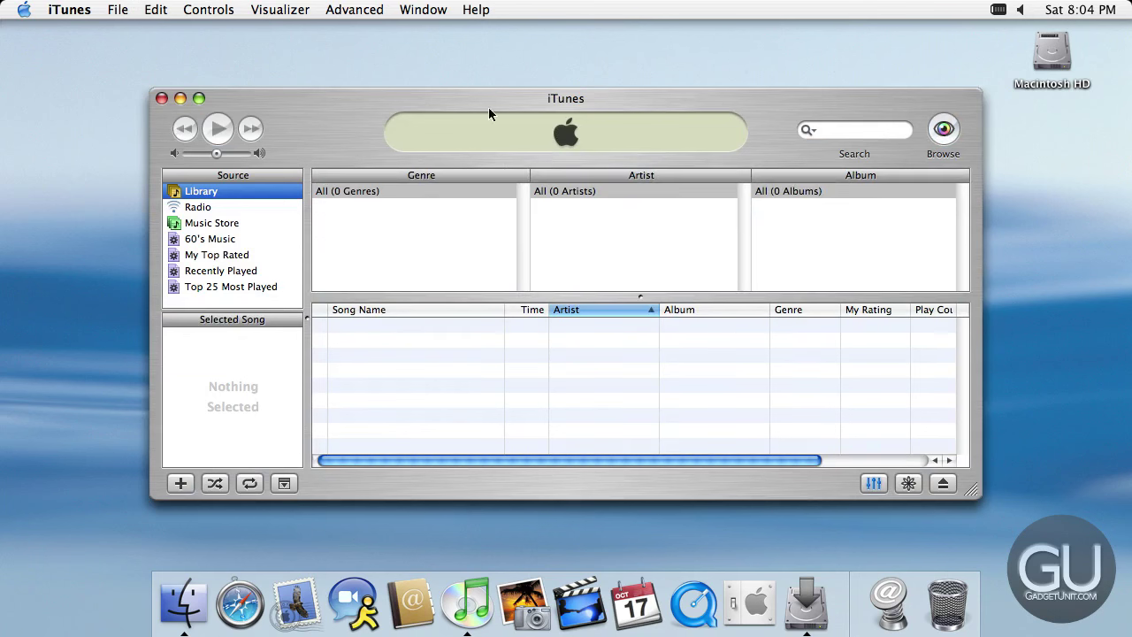
pyautogui.click(943, 129)
pyautogui.click(874, 483)
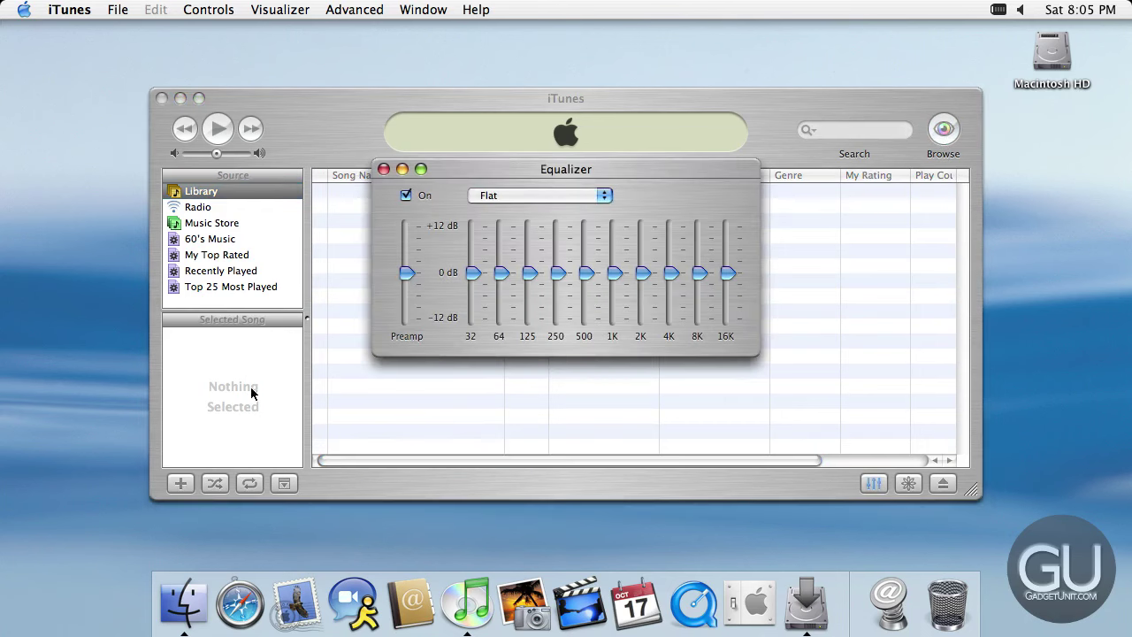
pyautogui.click(382, 169)
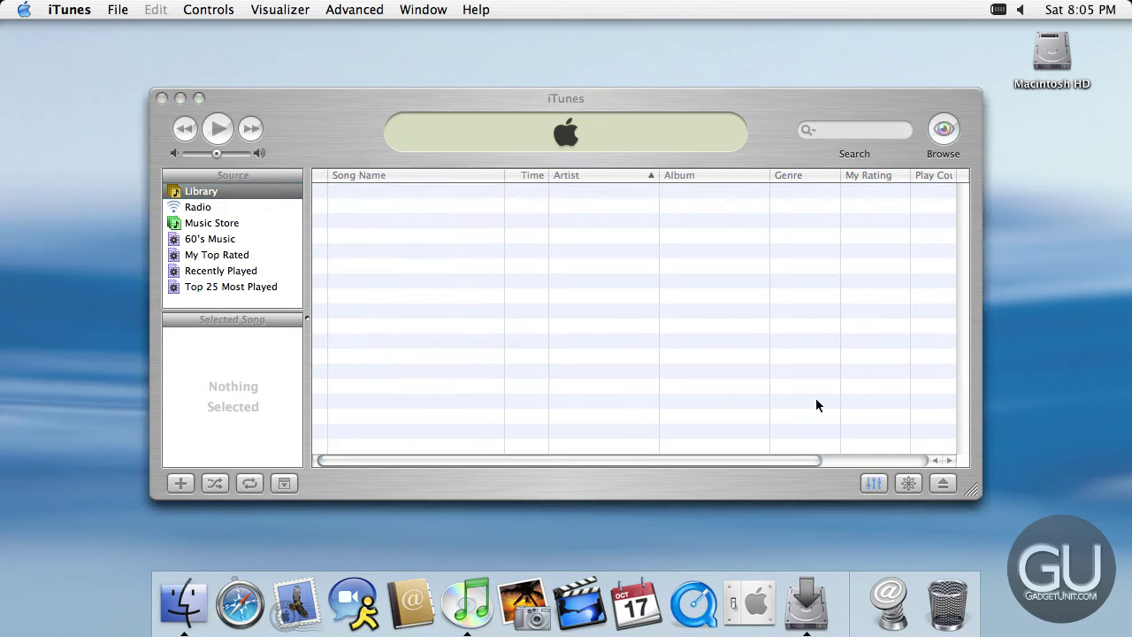
pyautogui.click(908, 482)
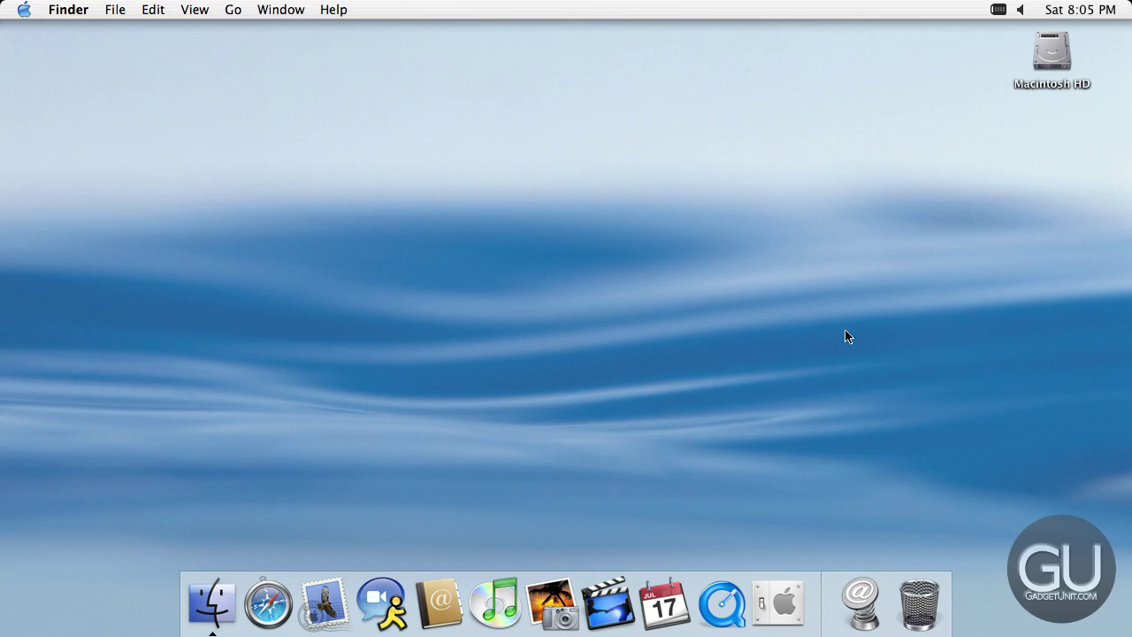
# Relaunch iTunes, toggle the artwork panel off and on, and turn on repeat and shuffle.
pyautogui.click(482, 588)
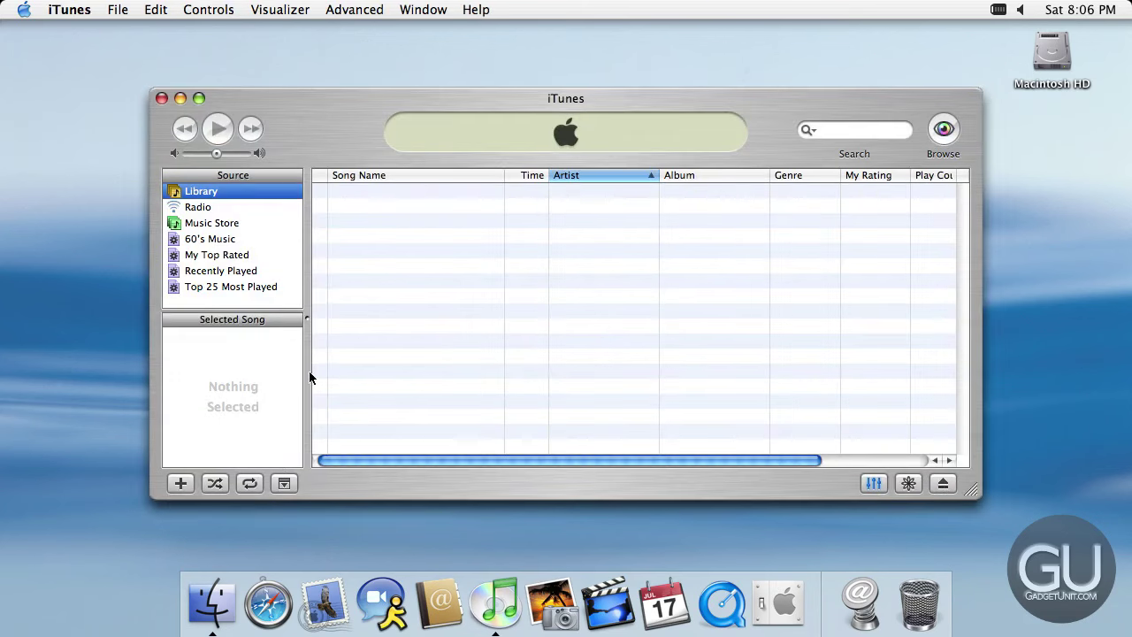
pyautogui.click(283, 482)
pyautogui.click(283, 482)
pyautogui.click(246, 486)
pyautogui.click(215, 484)
# Create a new playlist named 'Test'.
pyautogui.click(181, 486)
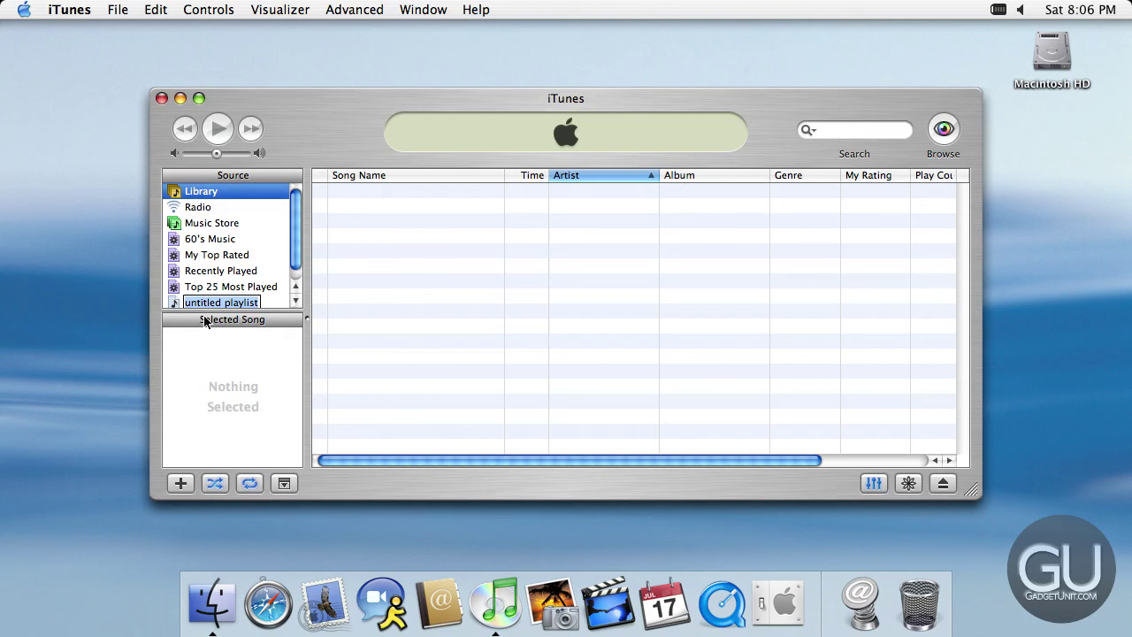
pyautogui.write('Test')
pyautogui.press('Return')
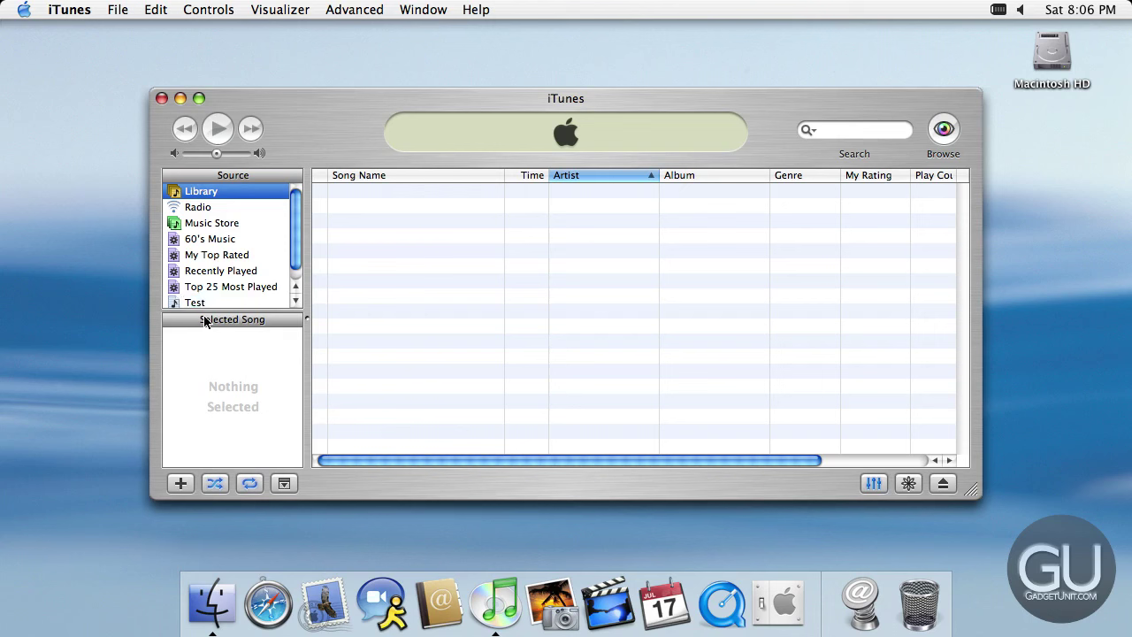
# Visit Radio declining the connection, then 60's Music and My Top Rated, and open the Edit menu.
pyautogui.click(227, 207)
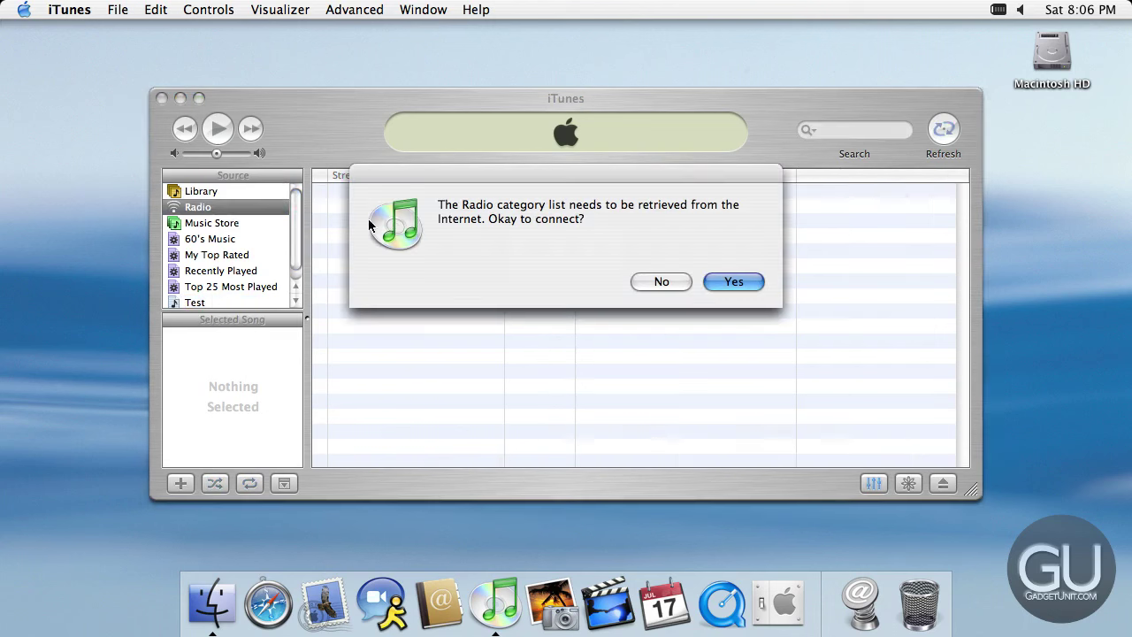
pyautogui.click(665, 281)
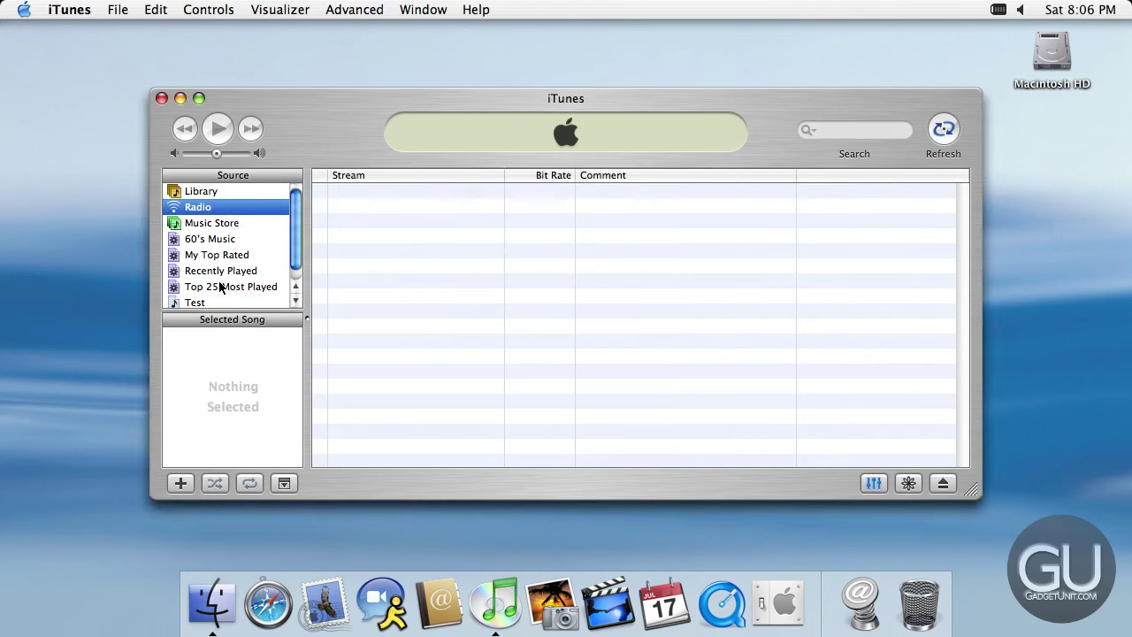
pyautogui.click(216, 241)
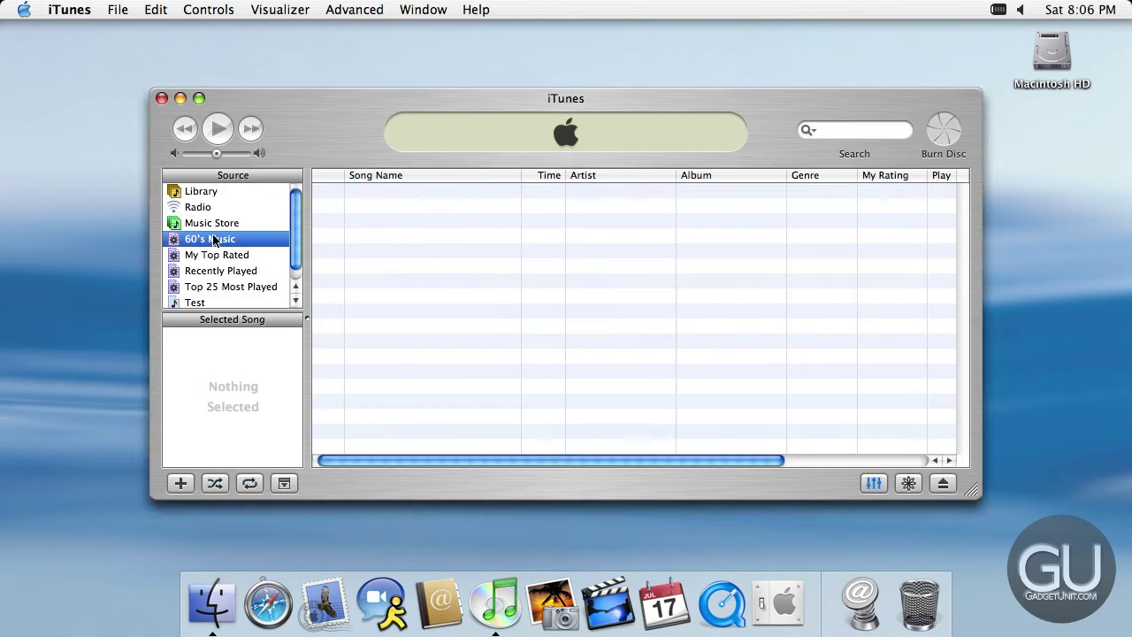
pyautogui.click(213, 239)
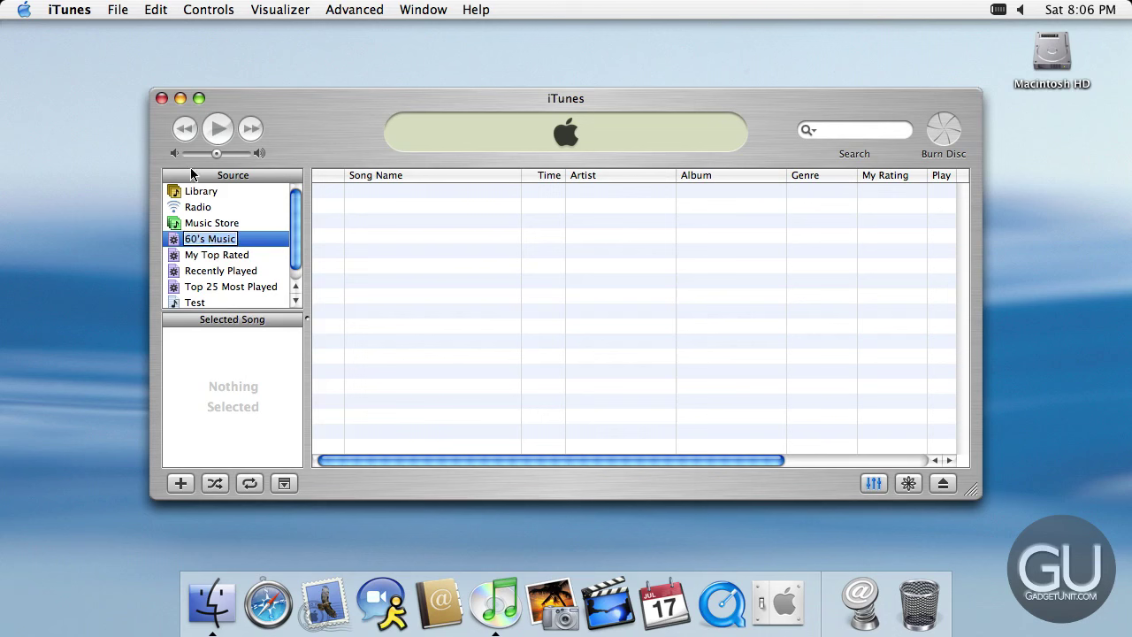
pyautogui.click(269, 253)
pyautogui.click(164, 9)
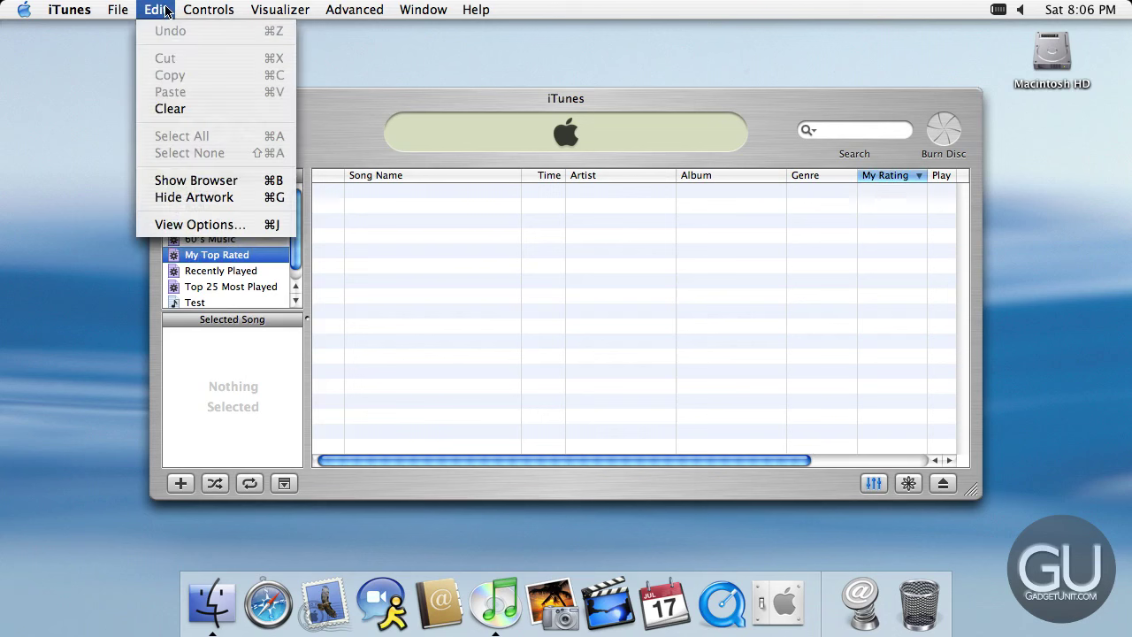
pyautogui.moveTo(115, 13)
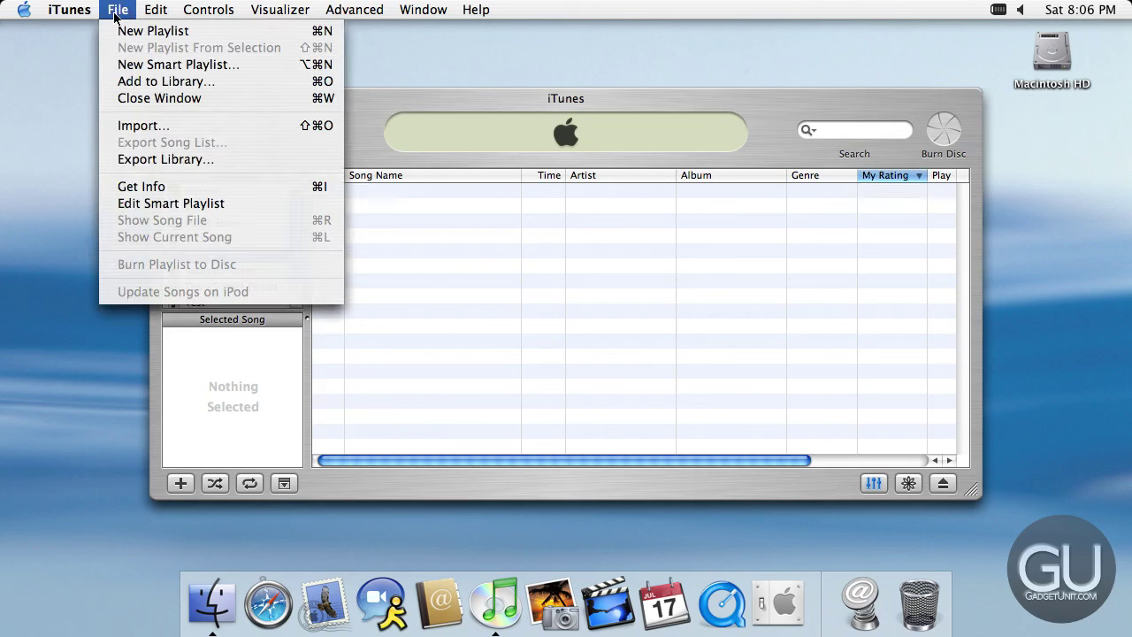
pyautogui.click(142, 209)
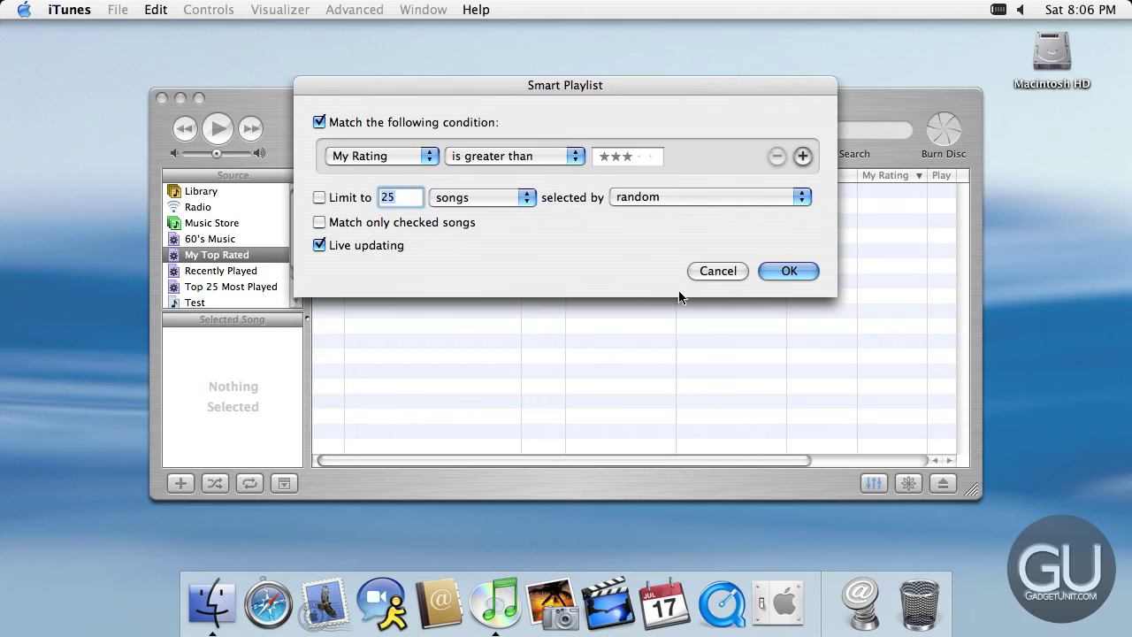
pyautogui.click(703, 274)
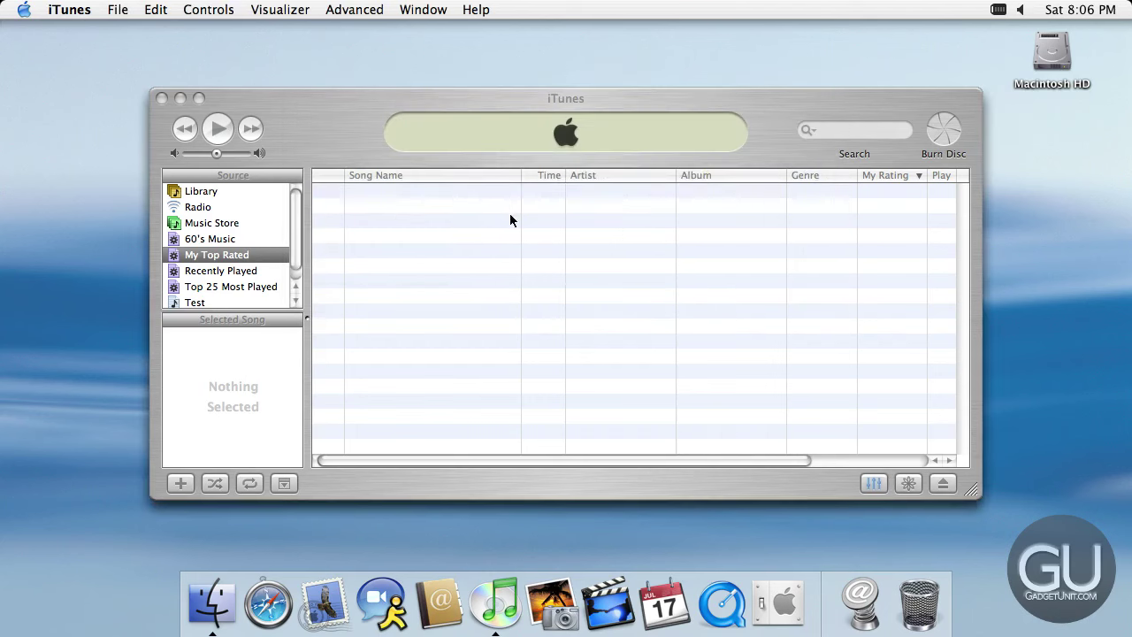
pyautogui.click(65, 10)
# In iTunes preferences, look over Effects and Importing, switching the import encoder from AIFF to MP3.
pyautogui.click(71, 56)
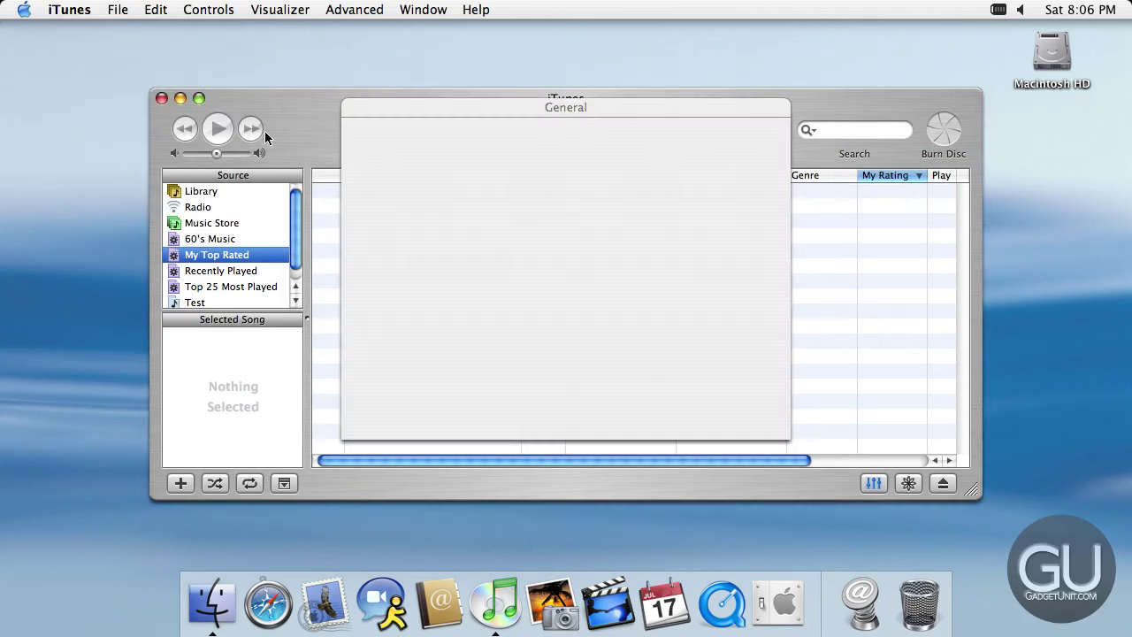
pyautogui.click(427, 154)
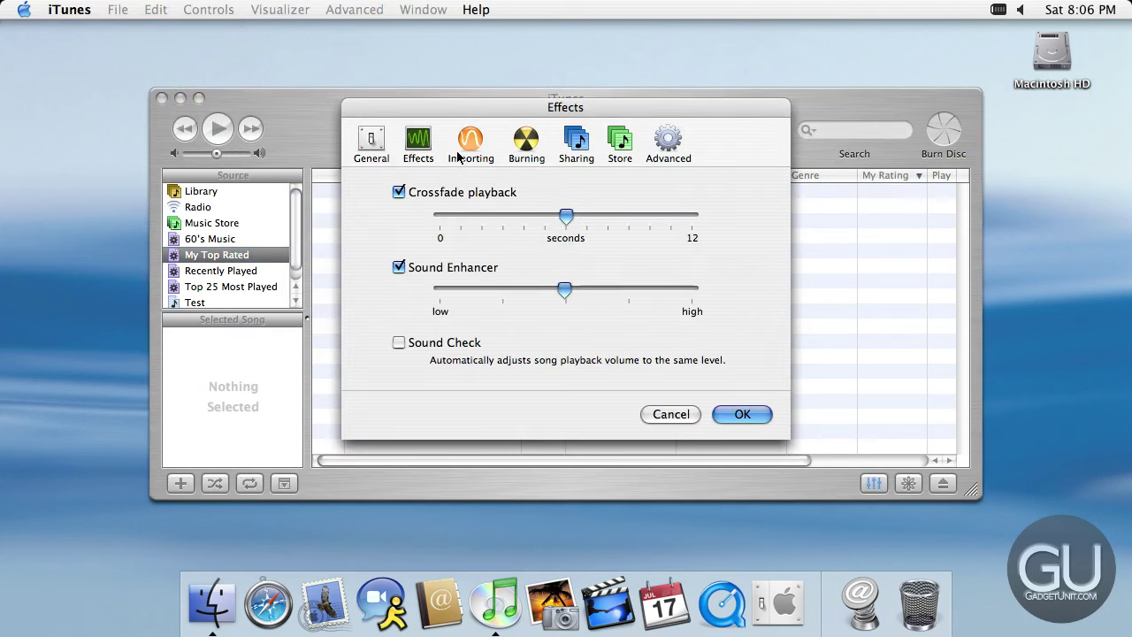
pyautogui.click(459, 156)
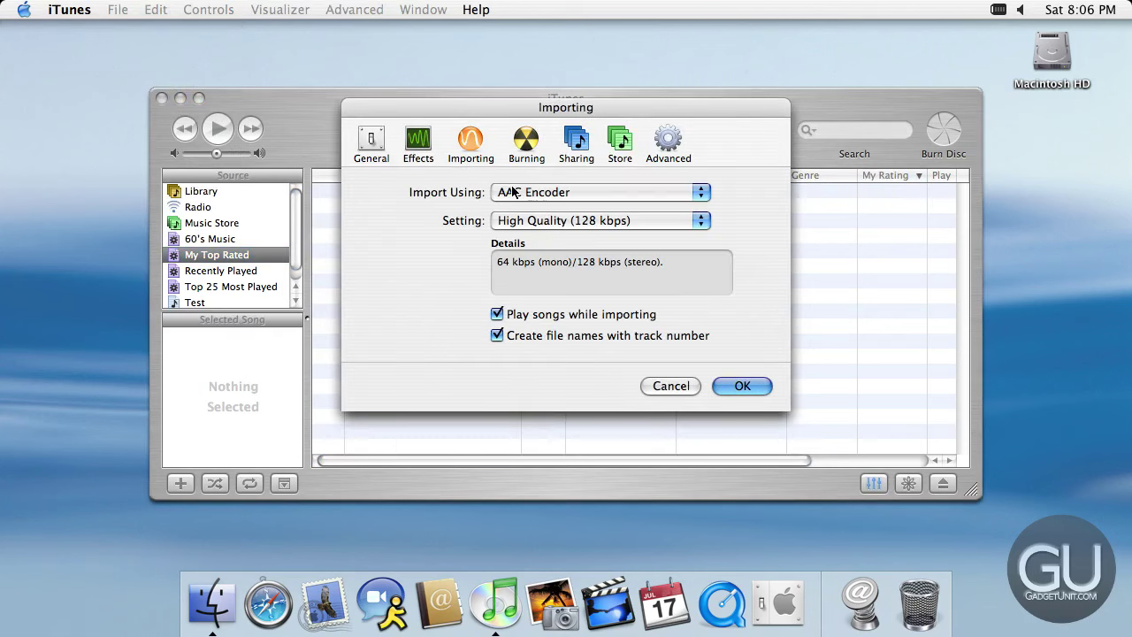
pyautogui.click(513, 191)
pyautogui.click(514, 205)
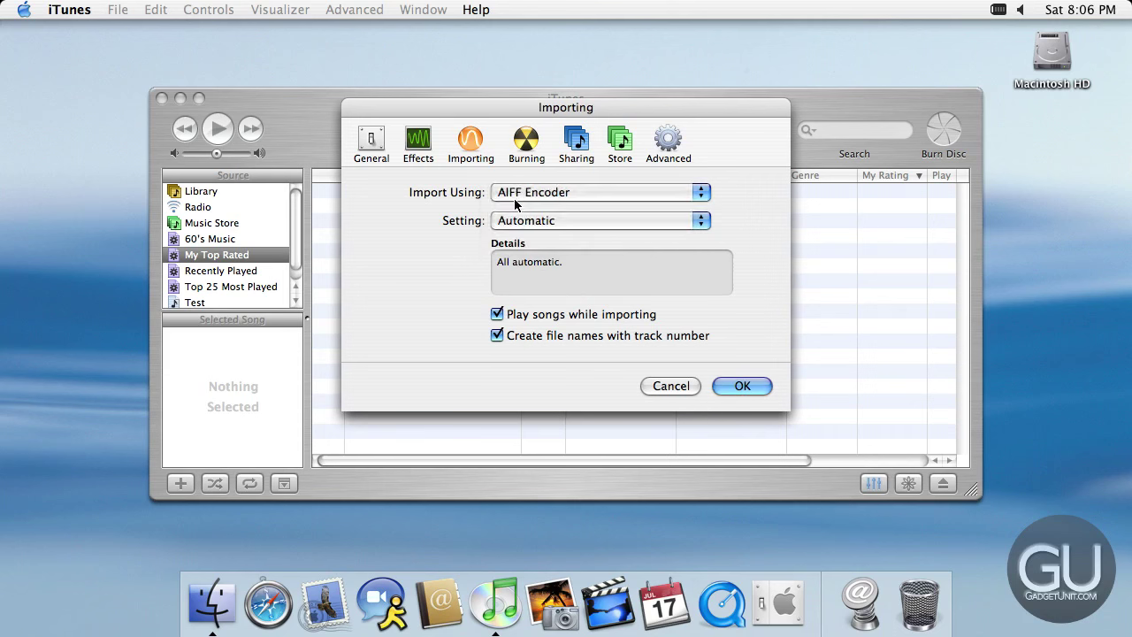
pyautogui.click(514, 198)
pyautogui.click(515, 207)
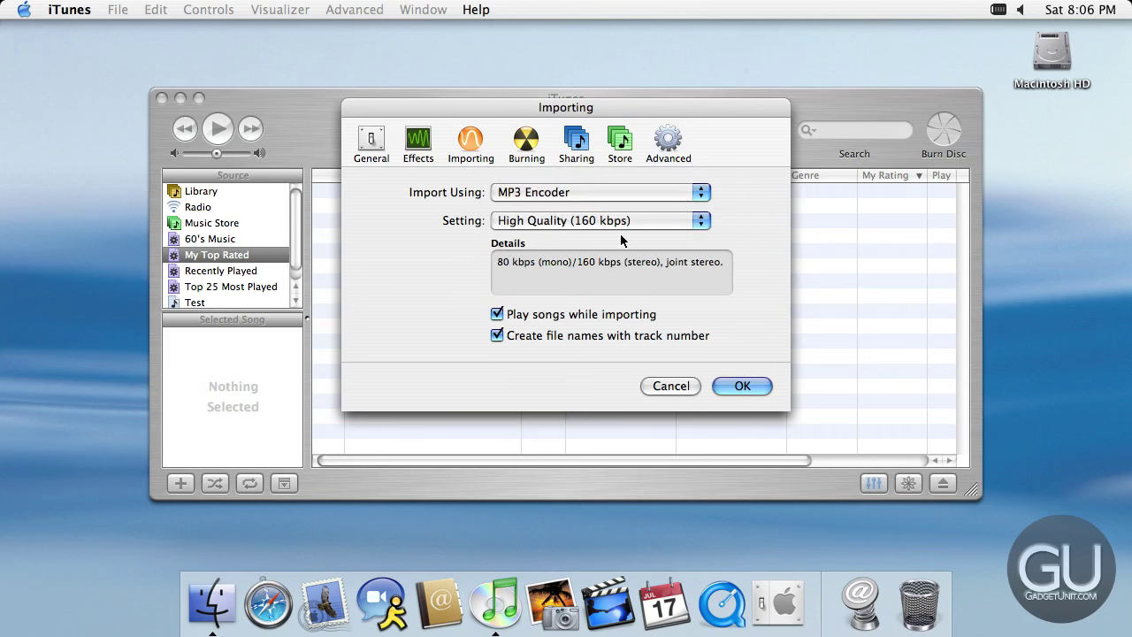
pyautogui.click(513, 223)
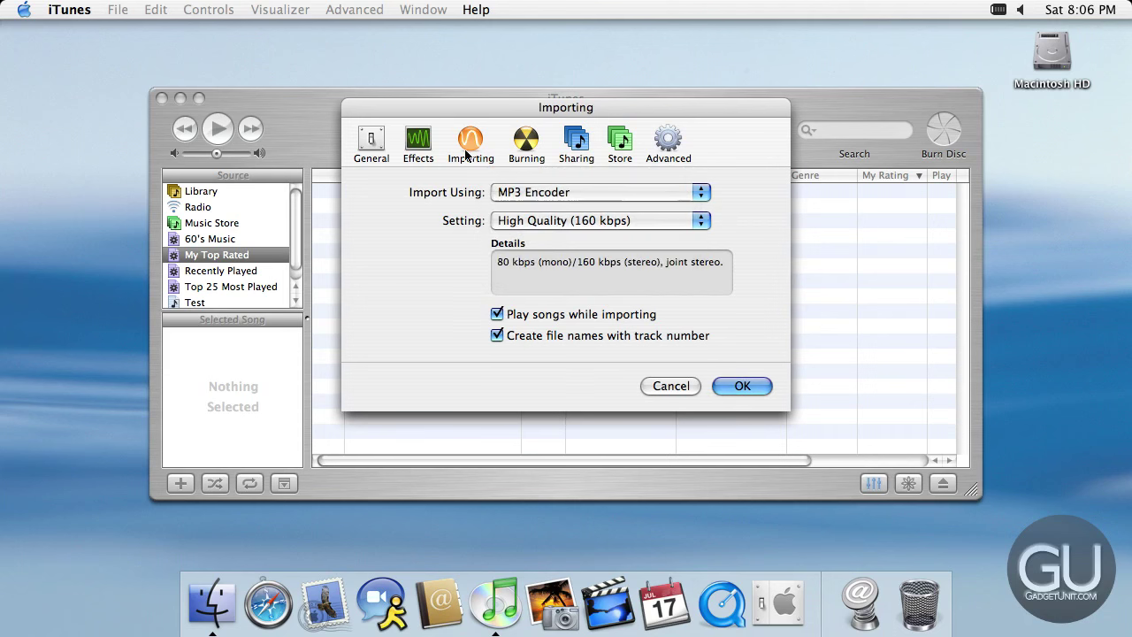
# Look through the Burning, Sharing, Store and Advanced preferences, then cancel without saving.
pyautogui.click(527, 143)
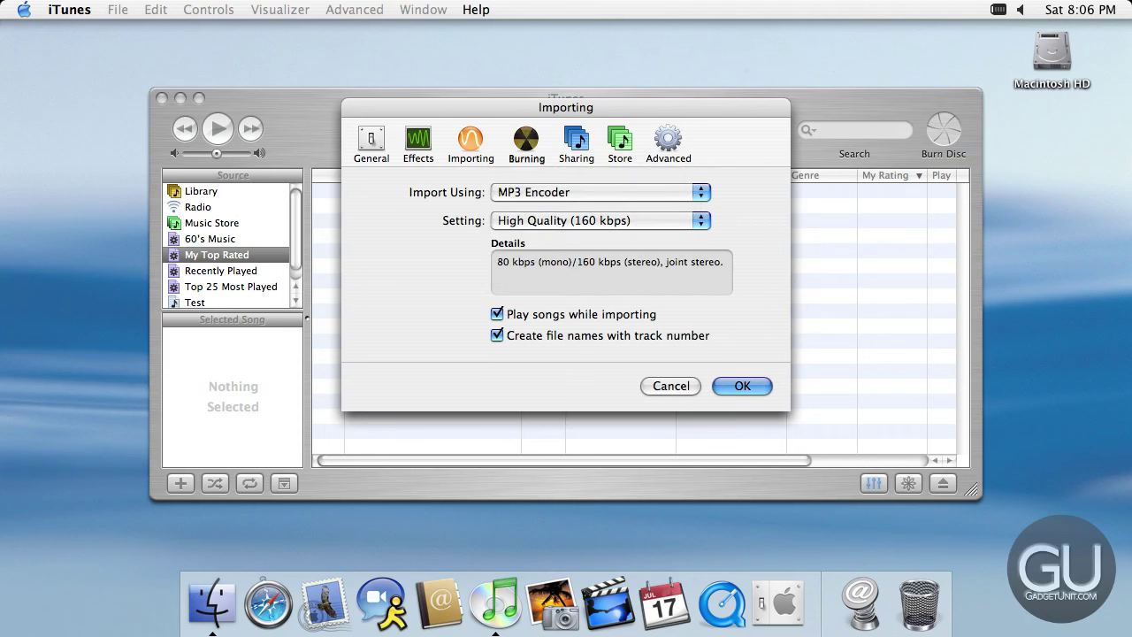
pyautogui.click(573, 144)
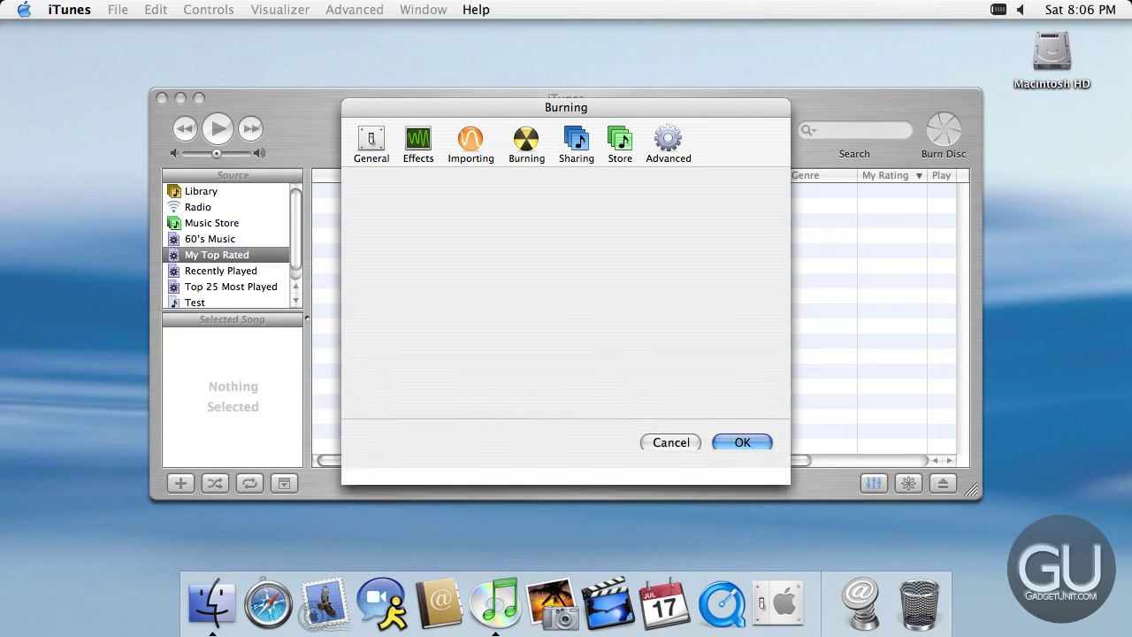
pyautogui.click(624, 143)
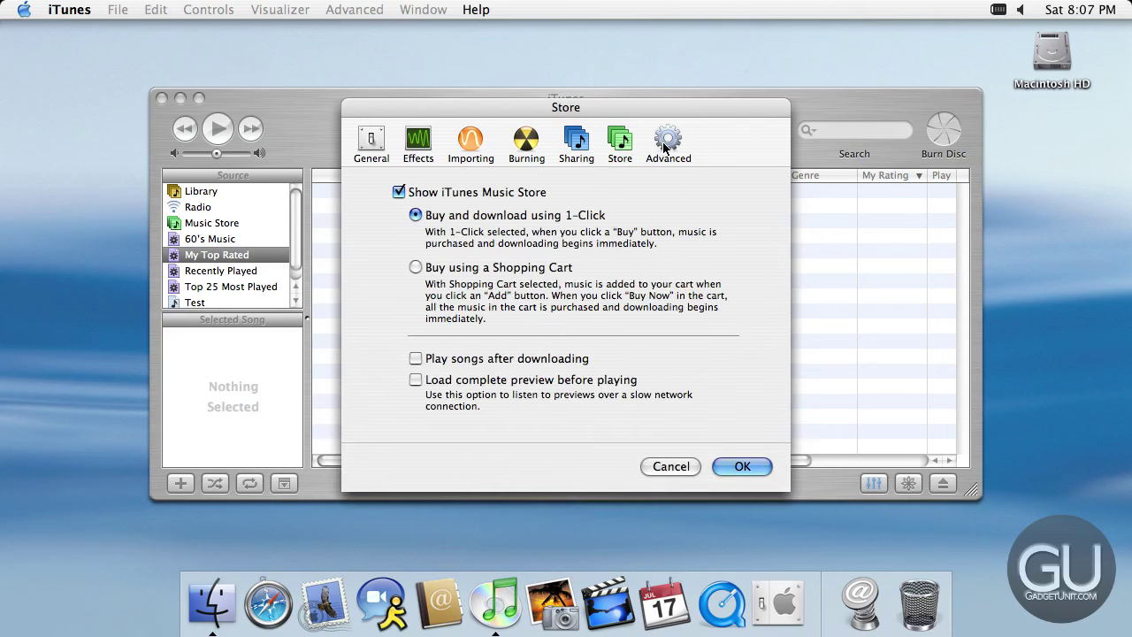
pyautogui.click(667, 143)
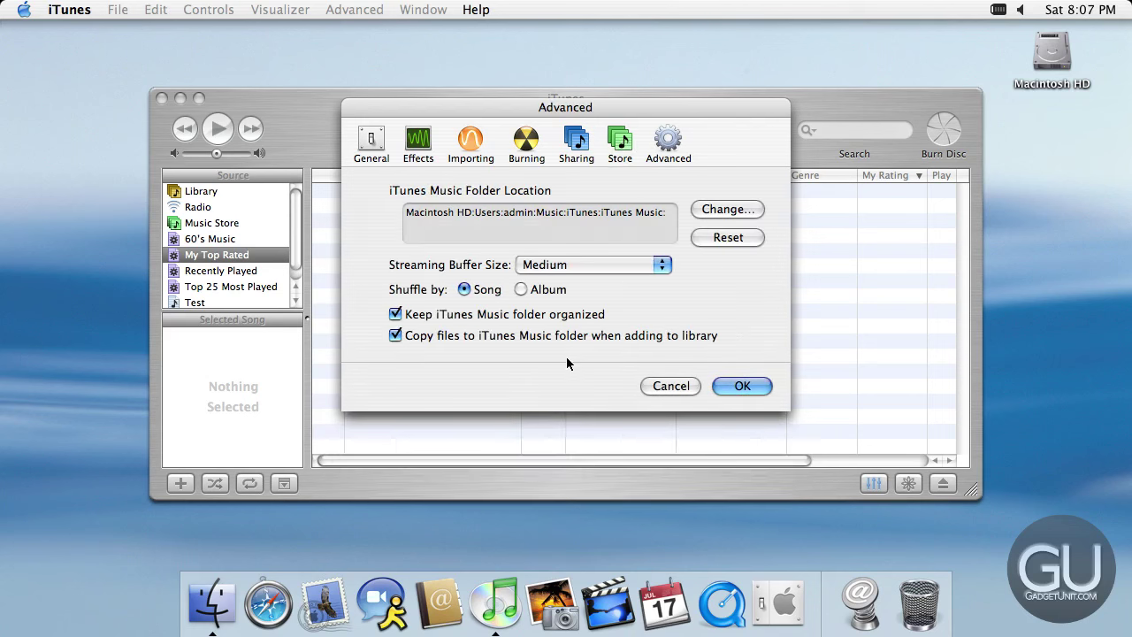
pyautogui.click(665, 387)
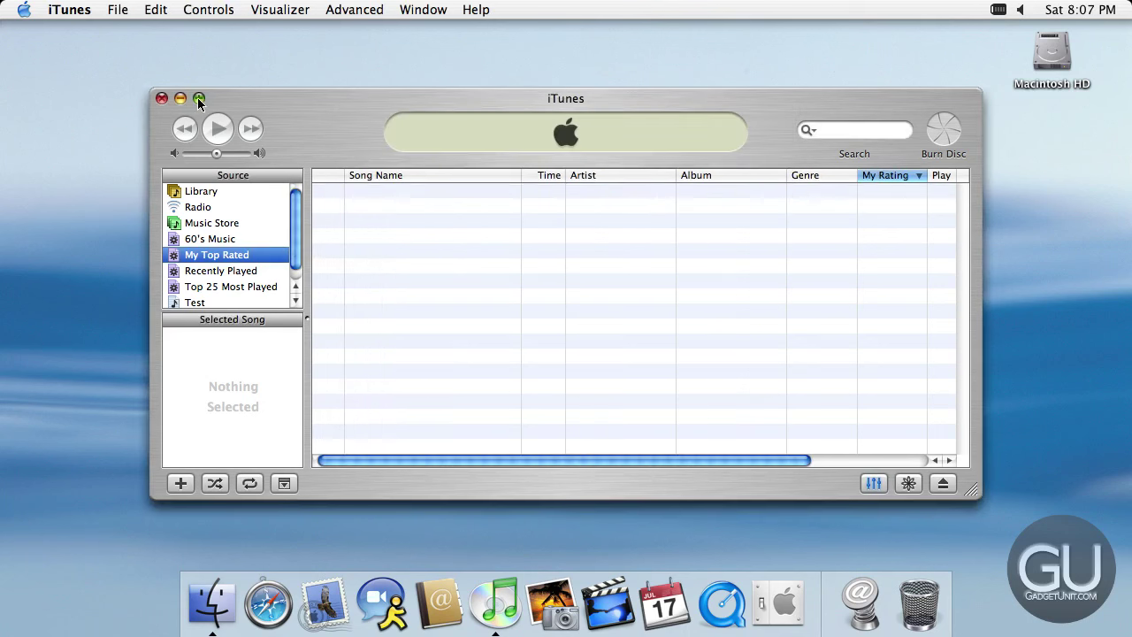
pyautogui.click(358, 11)
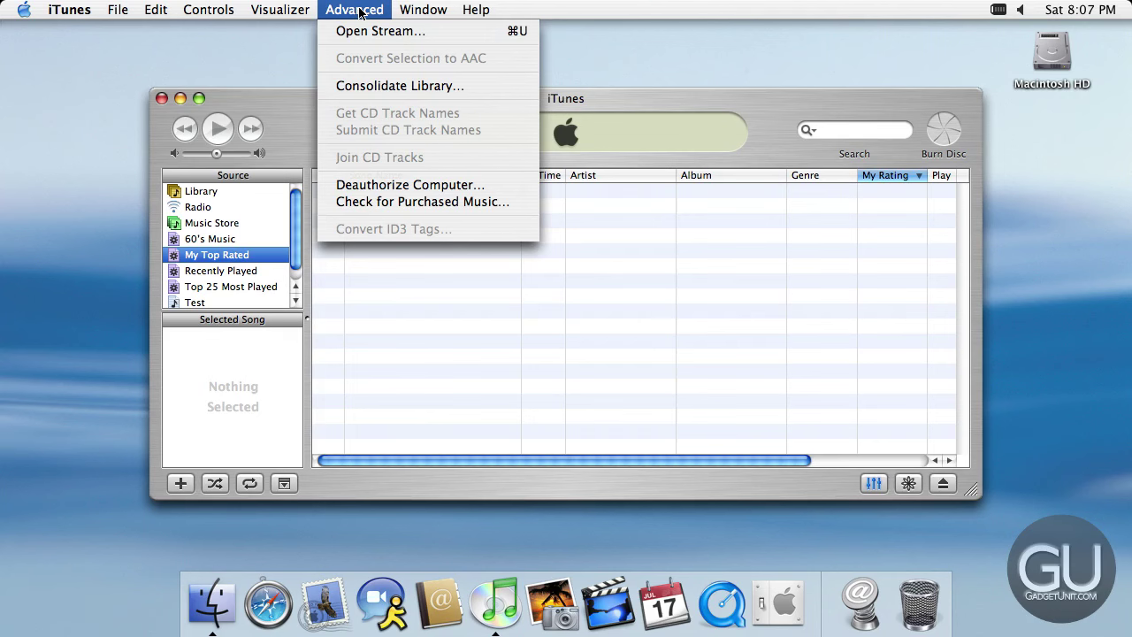
pyautogui.moveTo(271, 7)
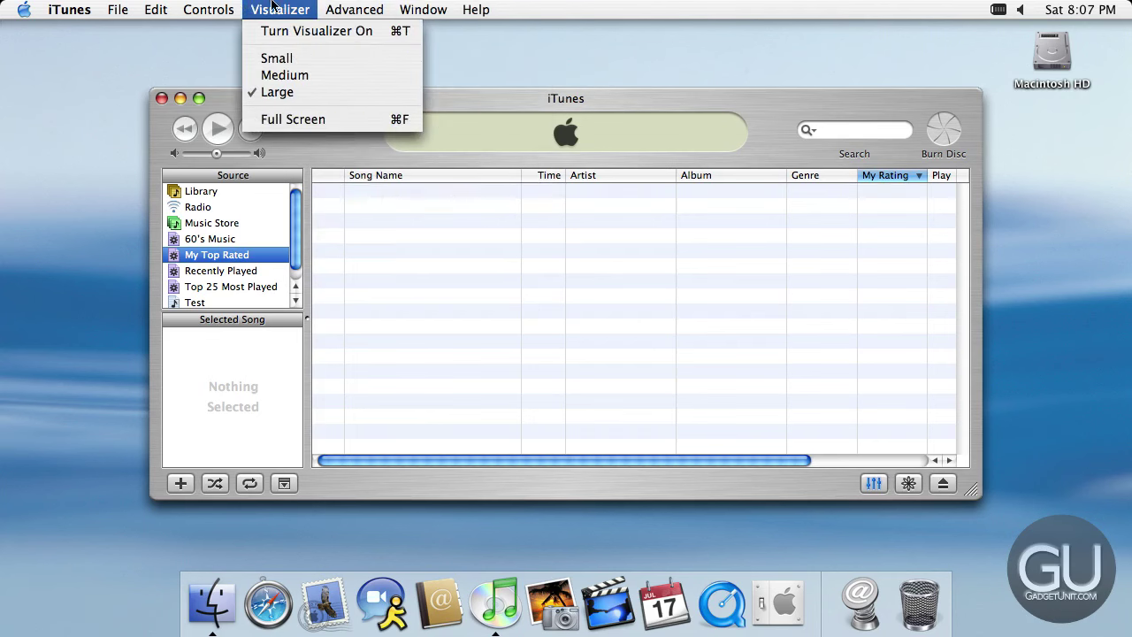
pyautogui.moveTo(105, 16)
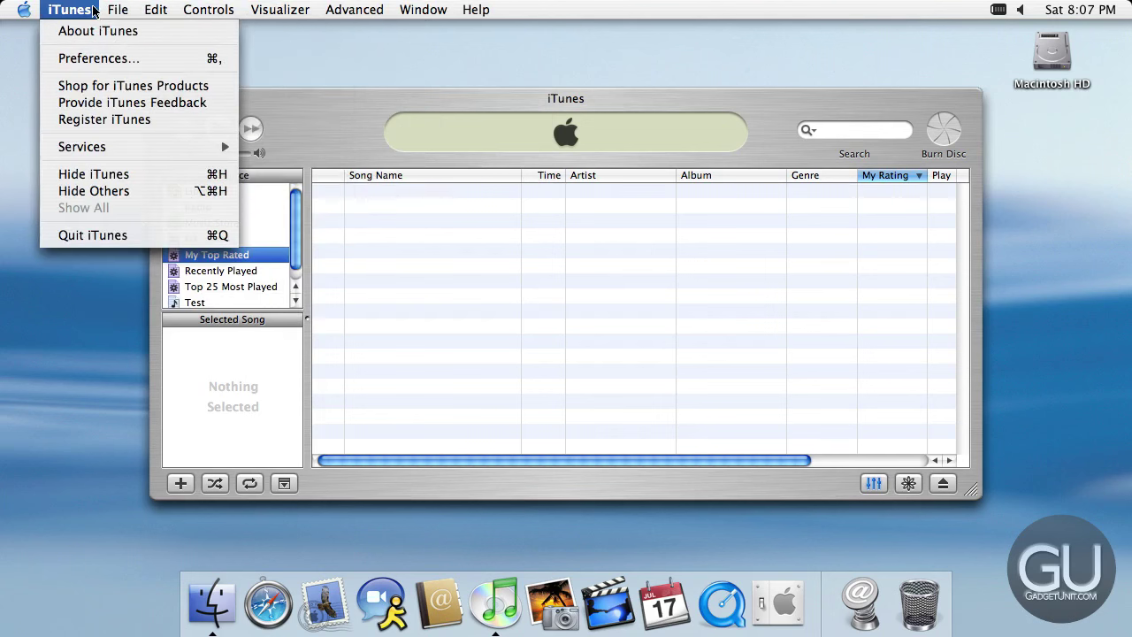
pyautogui.moveTo(122, 156)
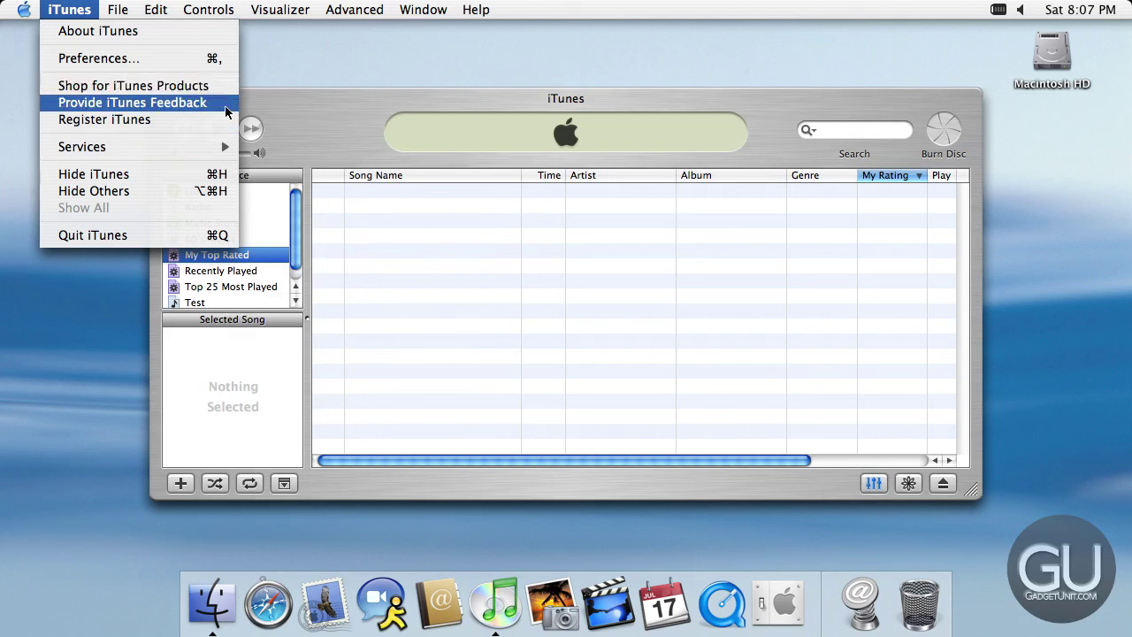
# Try the iTunes registration page, dismiss the server-not-found error, and quit Safari.
pyautogui.click(220, 120)
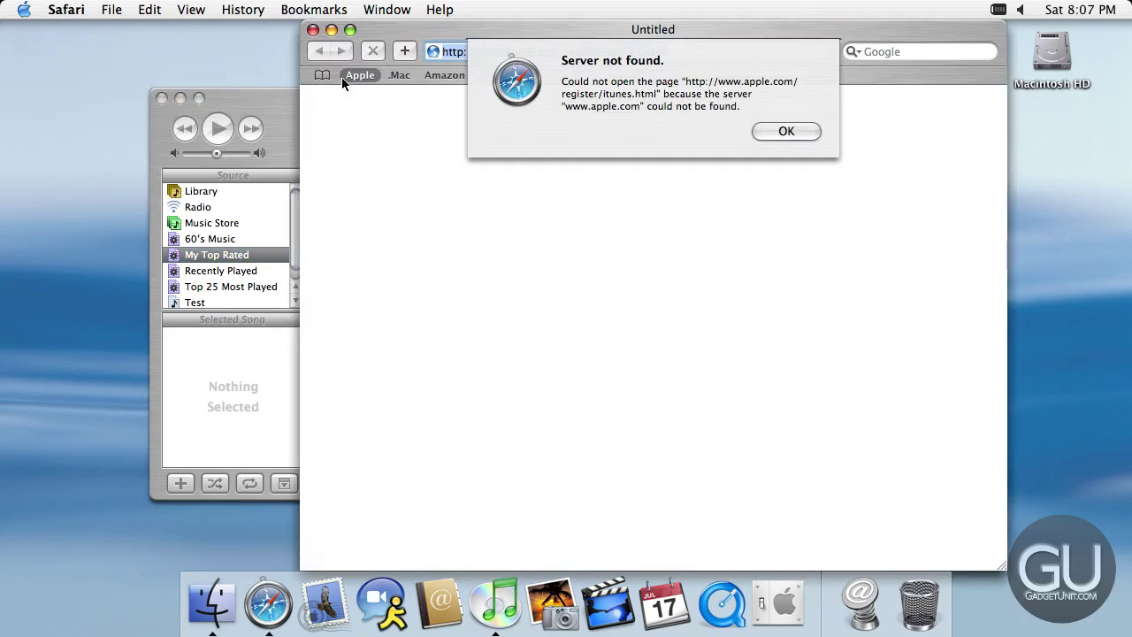
pyautogui.click(786, 131)
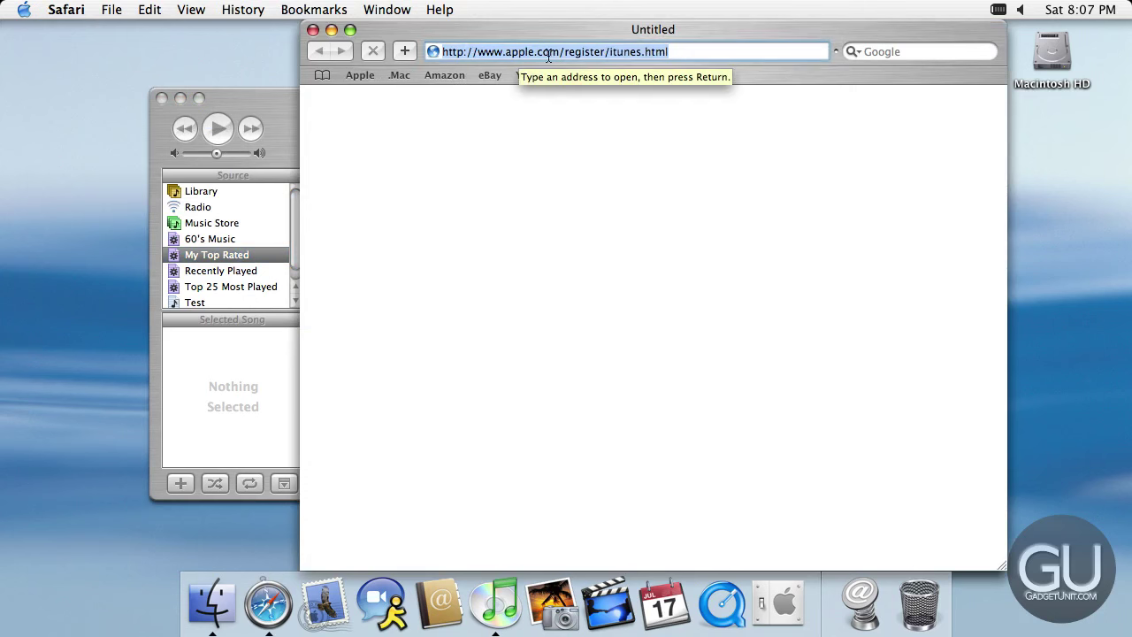
pyautogui.press('super+q')
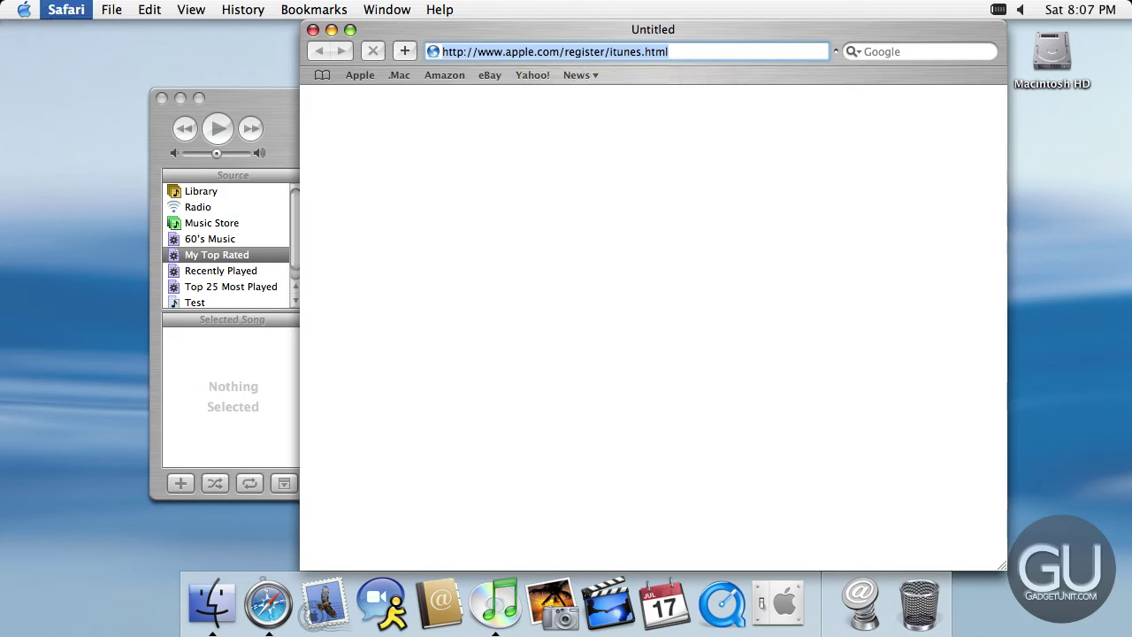
# Quit iTunes and show the About This Mac summary for Mac OS X 10.3.
pyautogui.click(293, 127)
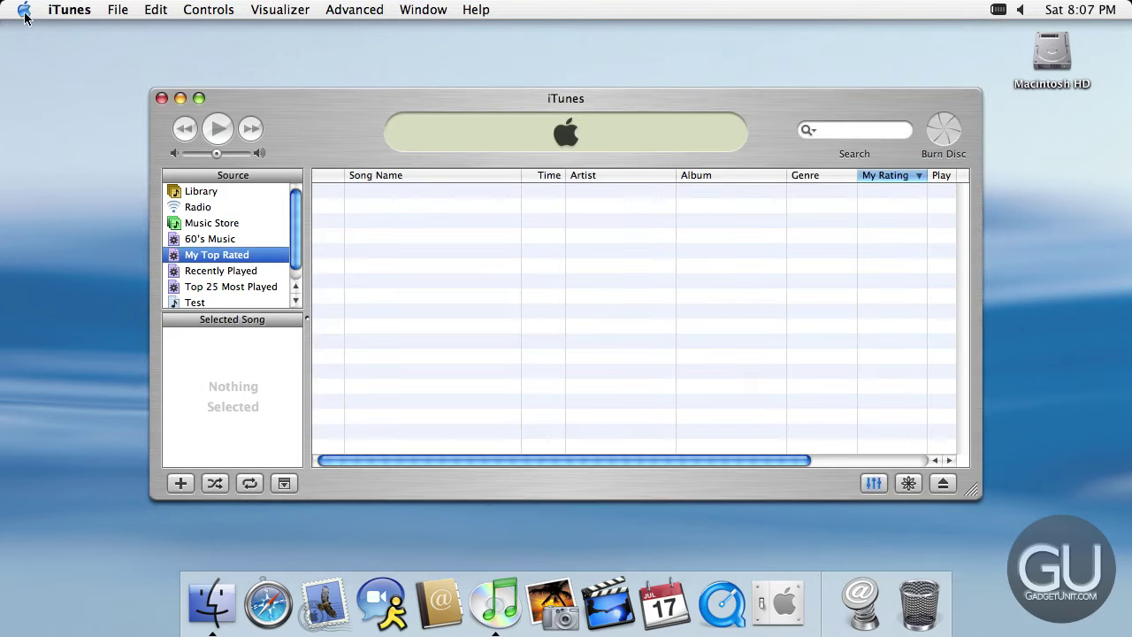
pyautogui.click(47, 19)
pyautogui.press('super+q')
pyautogui.click(23, 11)
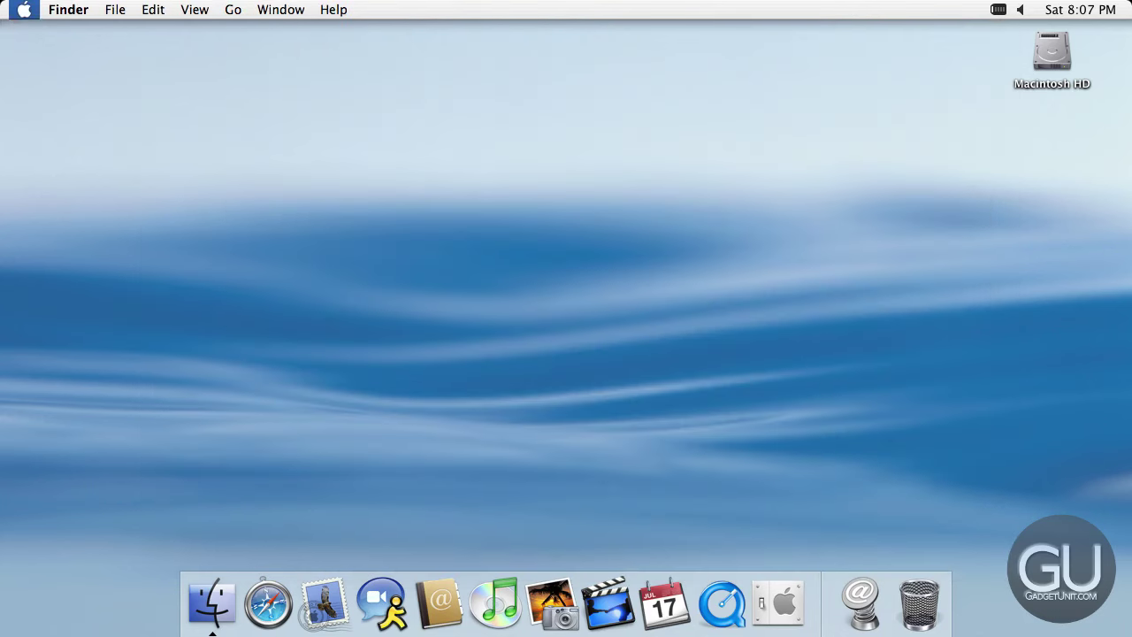
pyautogui.click(457, 234)
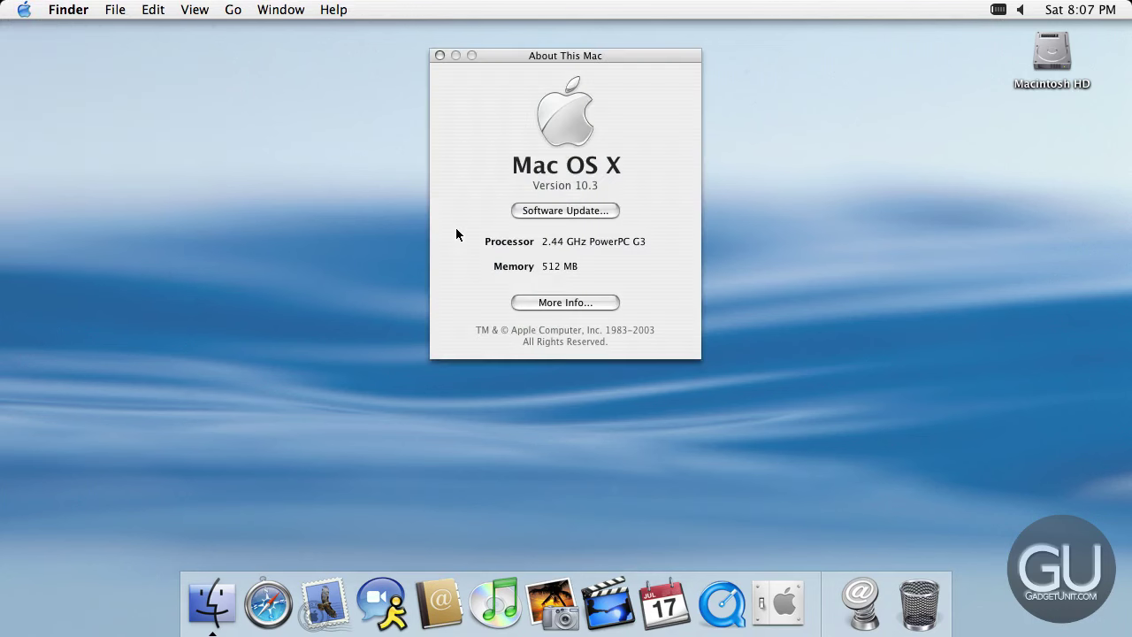
# Open the full System Profiler report and view the Memory, PCI/AGP, ATA, SCSI, USB, FireWire, AirPort and Modem sections.
pyautogui.click(580, 308)
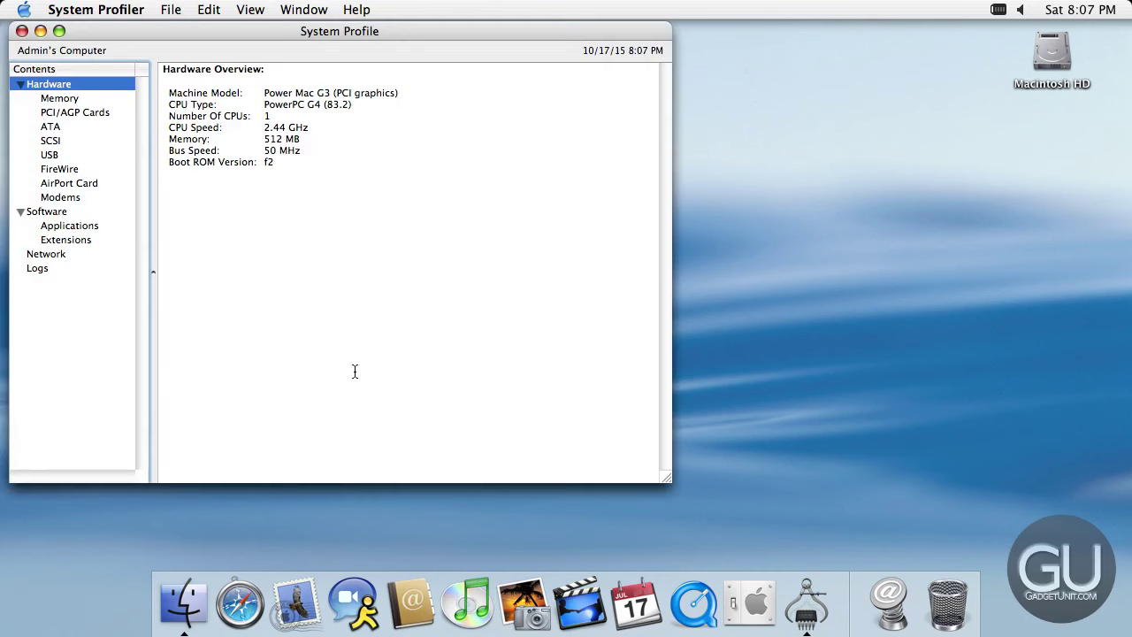
pyautogui.click(115, 97)
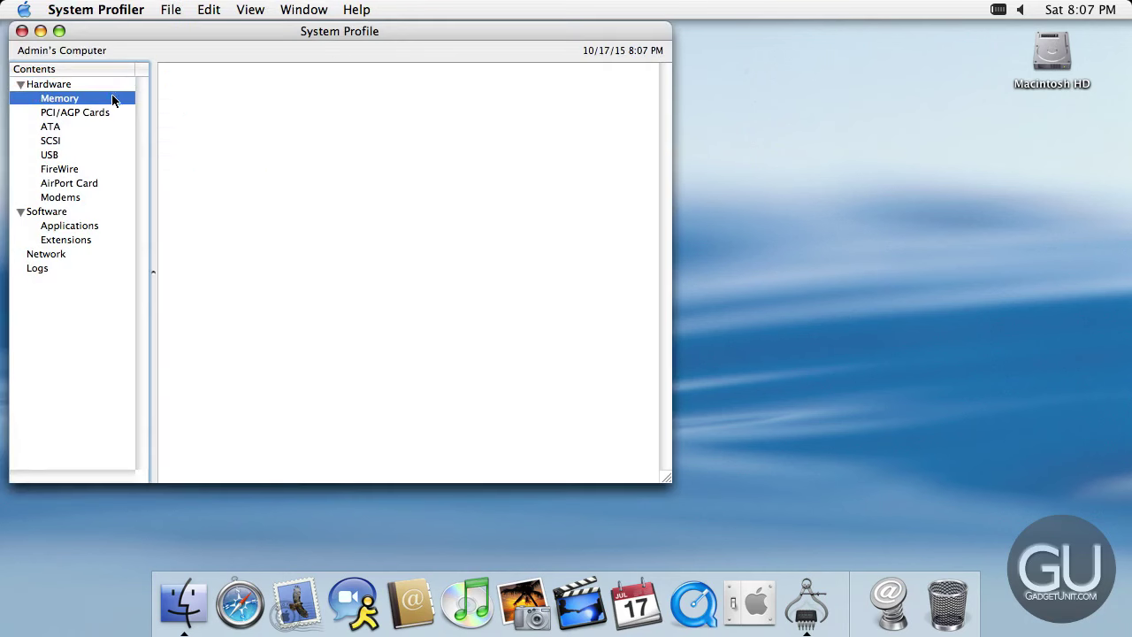
pyautogui.click(105, 111)
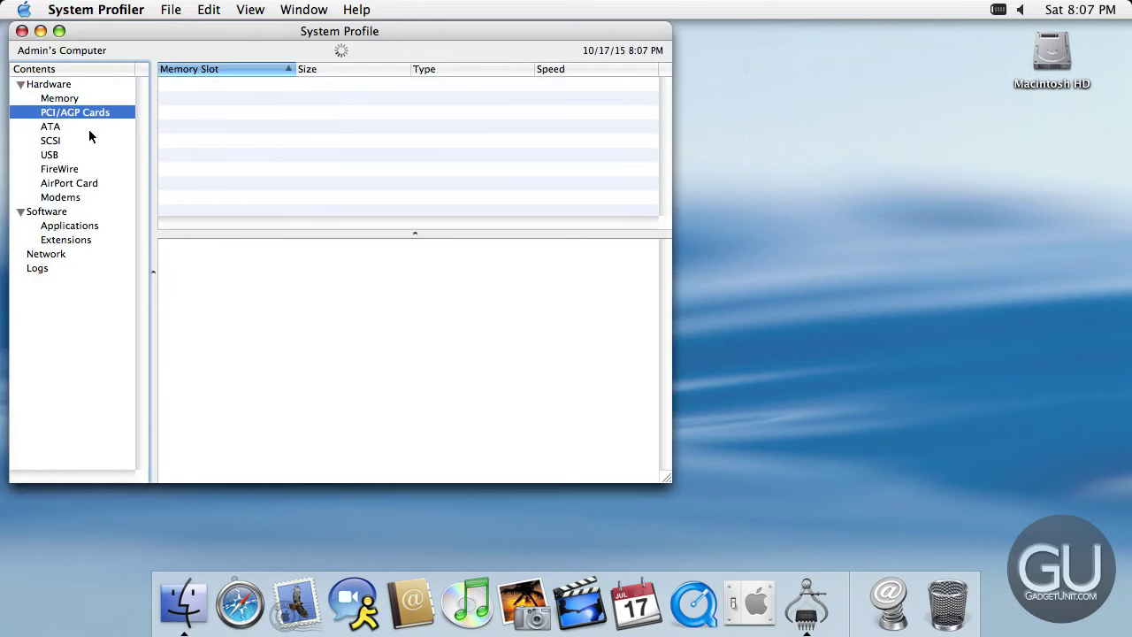
pyautogui.click(86, 129)
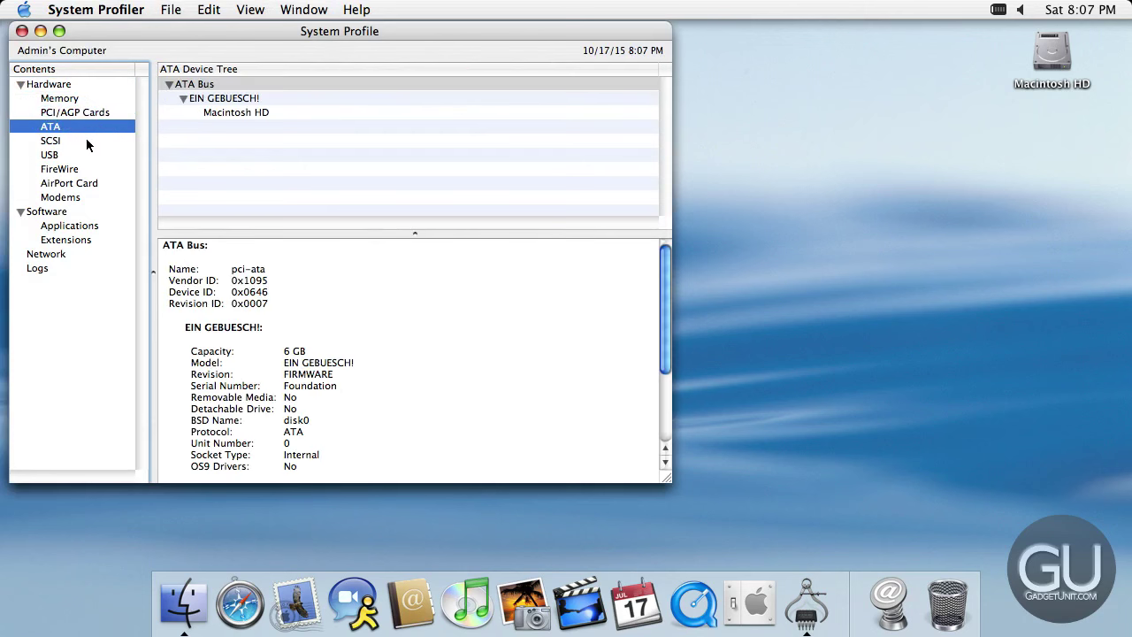
pyautogui.click(91, 141)
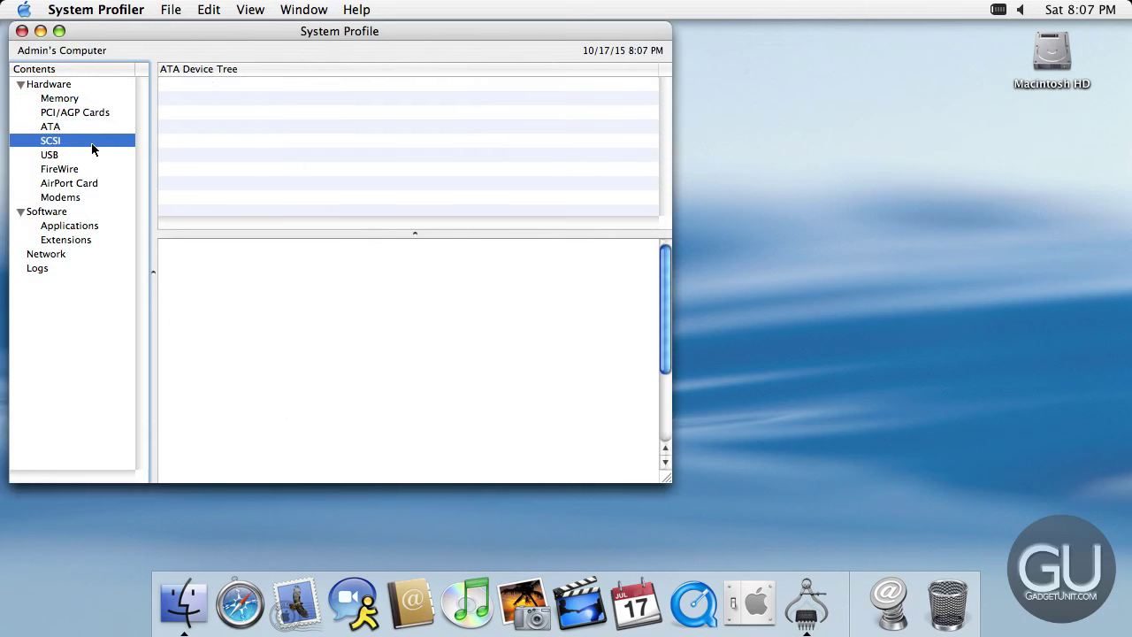
pyautogui.click(87, 153)
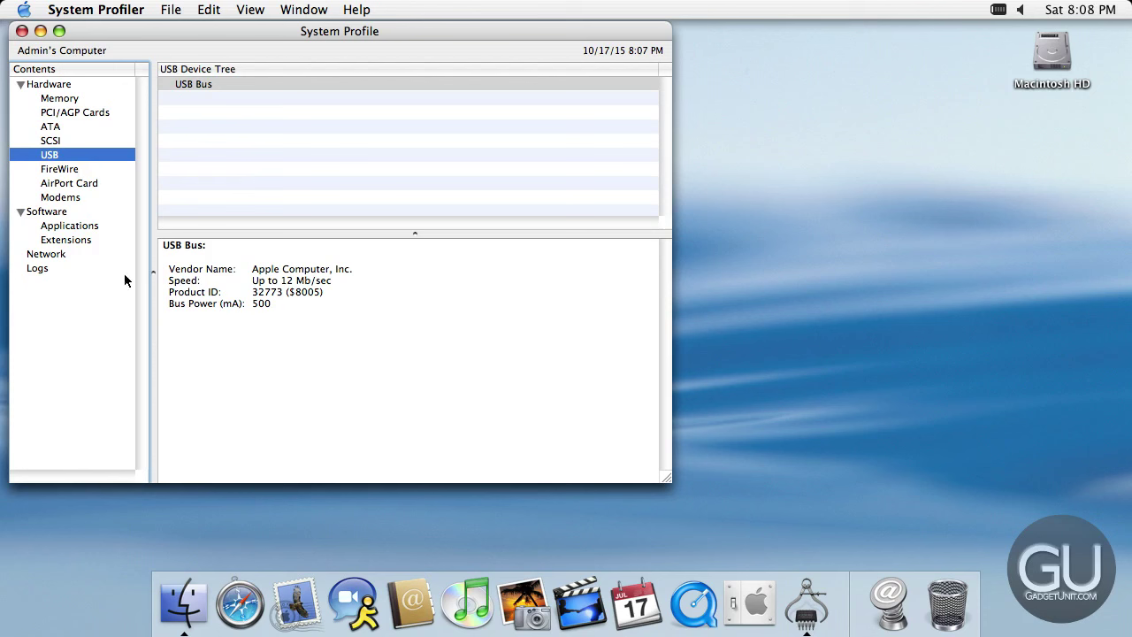
pyautogui.click(110, 169)
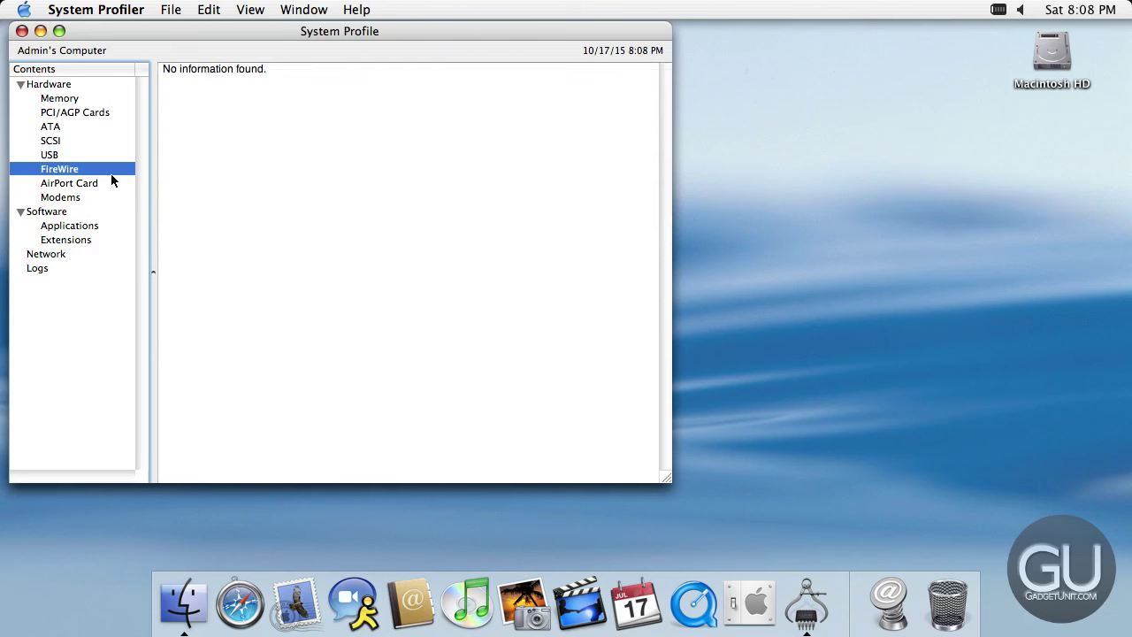
pyautogui.click(106, 182)
pyautogui.click(99, 197)
# View the software overview and Applications, then scroll through the installed Extensions list.
pyautogui.click(93, 211)
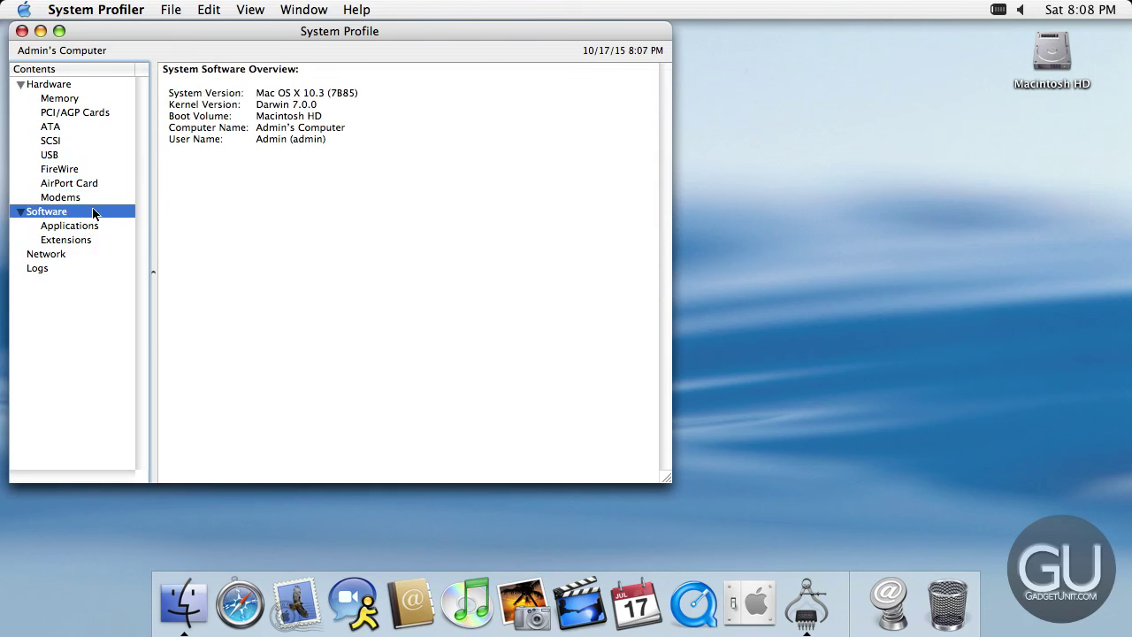
pyautogui.click(88, 225)
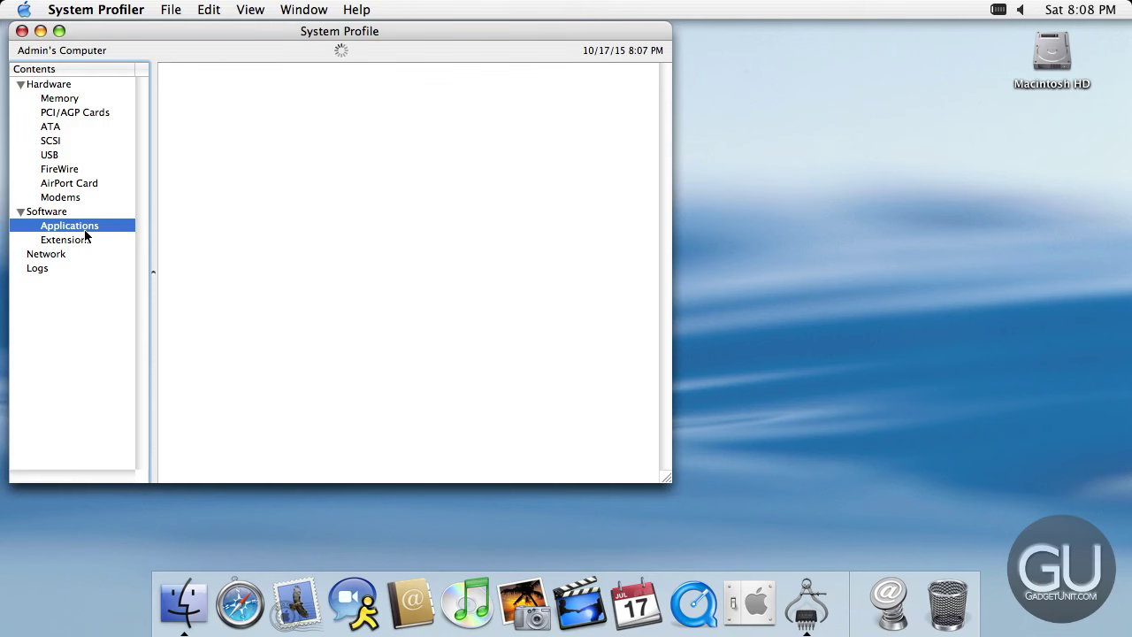
pyautogui.click(84, 240)
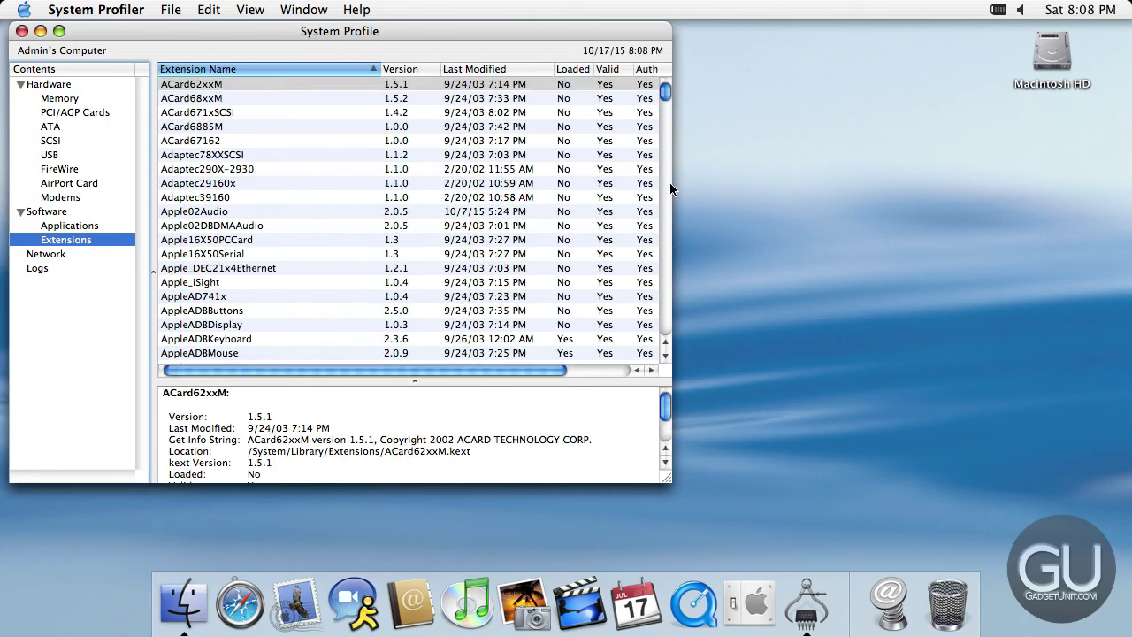
pyautogui.scroll(-10, 665, 187)
pyautogui.moveTo(666, 137); pyautogui.dragTo(593, 379)
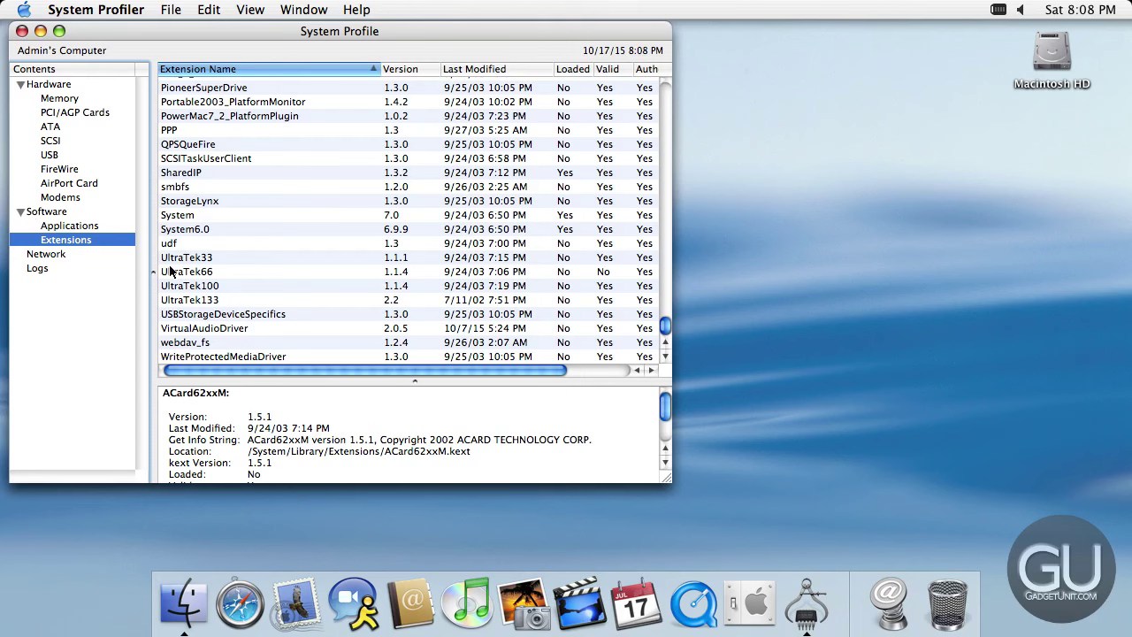
# Quit System Profiler, then start a Shut Down from the Apple menu and cancel it.
pyautogui.press('super+q')
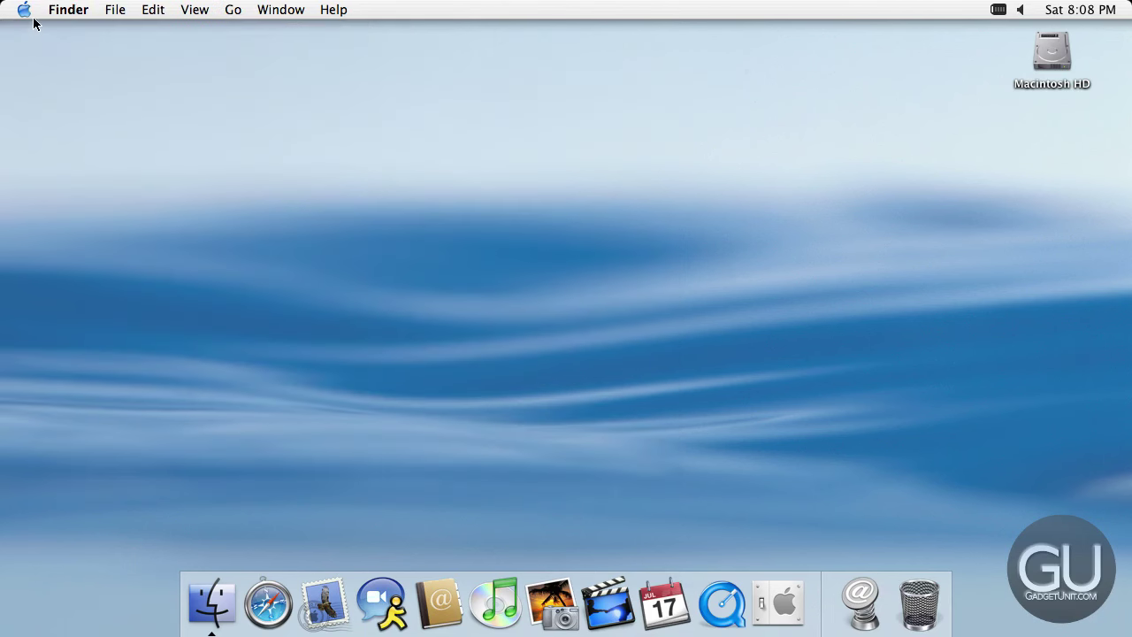
pyautogui.click(24, 10)
pyautogui.click(86, 251)
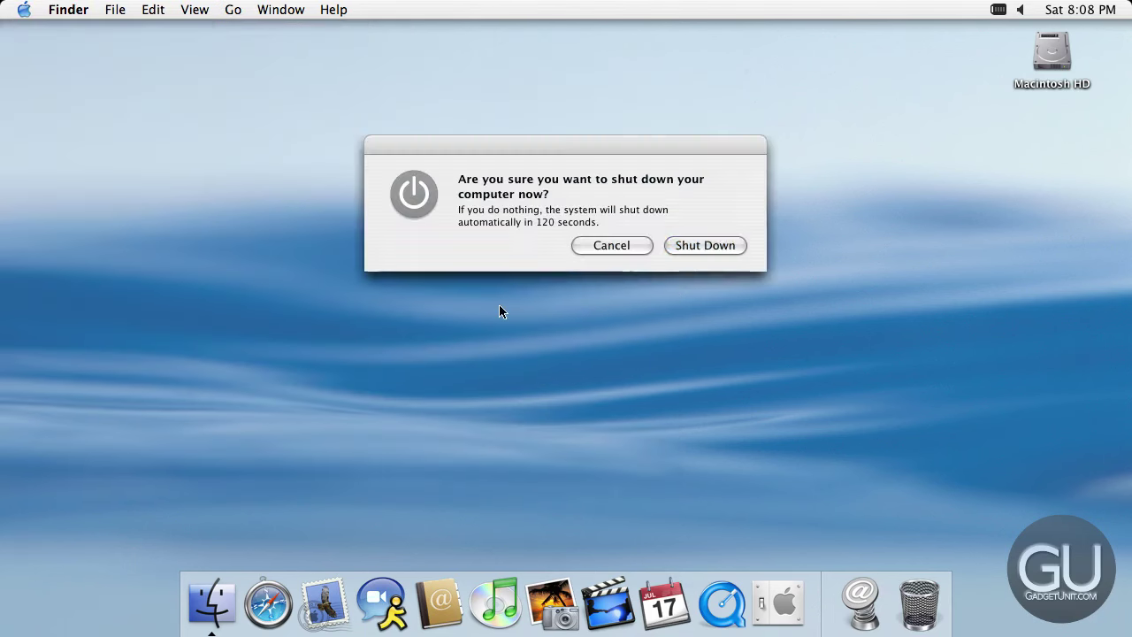
pyautogui.click(613, 250)
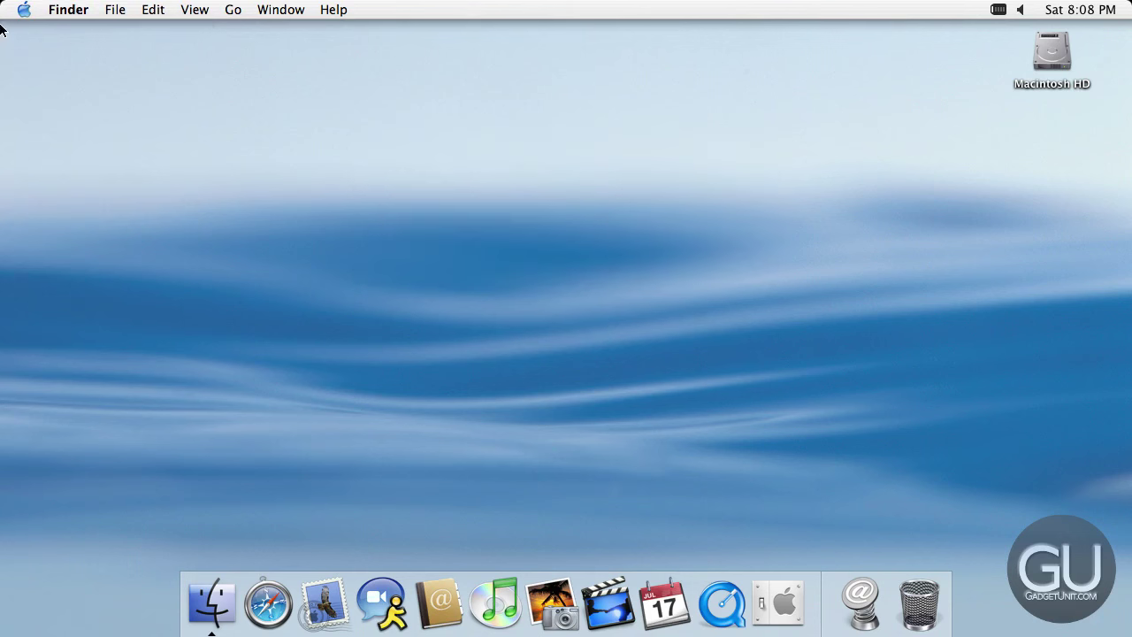
# Log out of the Admin account and shut down from the login window.
pyautogui.click(24, 11)
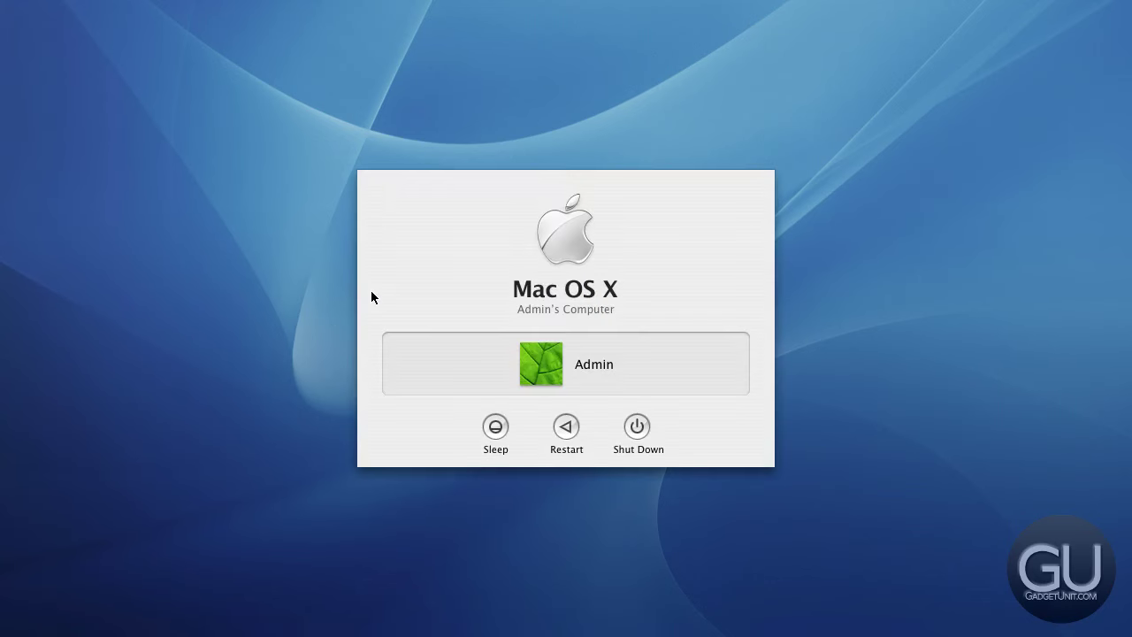
pyautogui.click(636, 431)
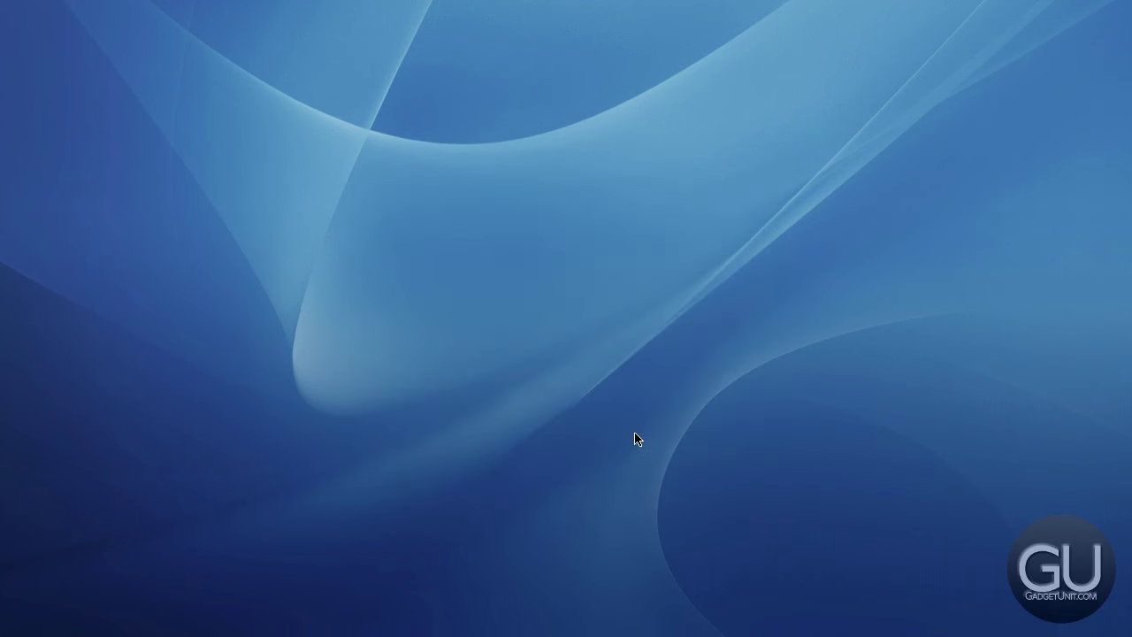